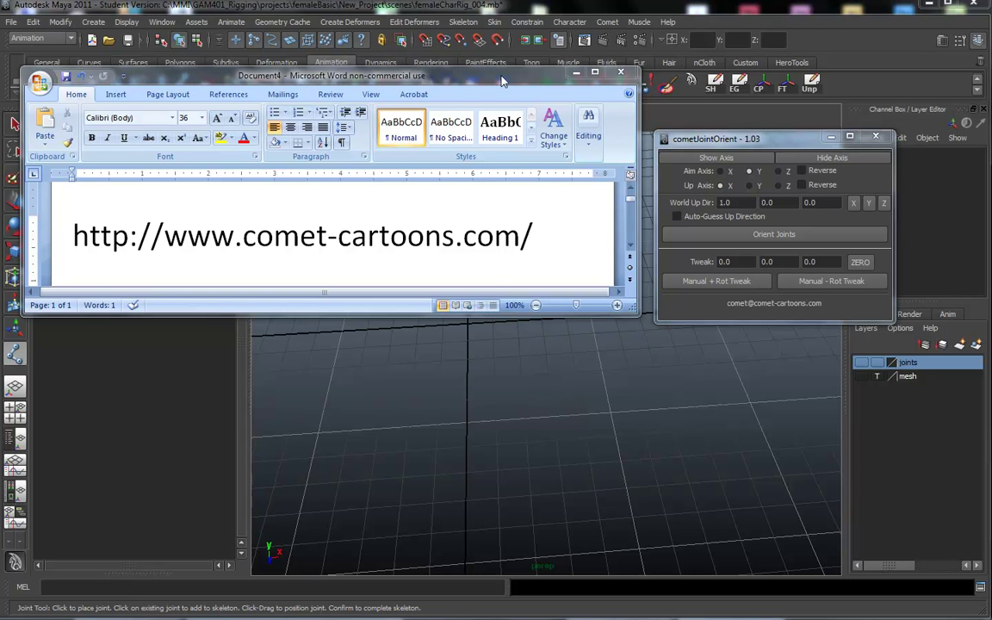
View the comet-cartoons.com address in the Word document alongside the joint orient tool, then minimize the document.
{"action": "left_click_drag", "start_coordinate": [504, 81], "coordinate": [506, 88]}
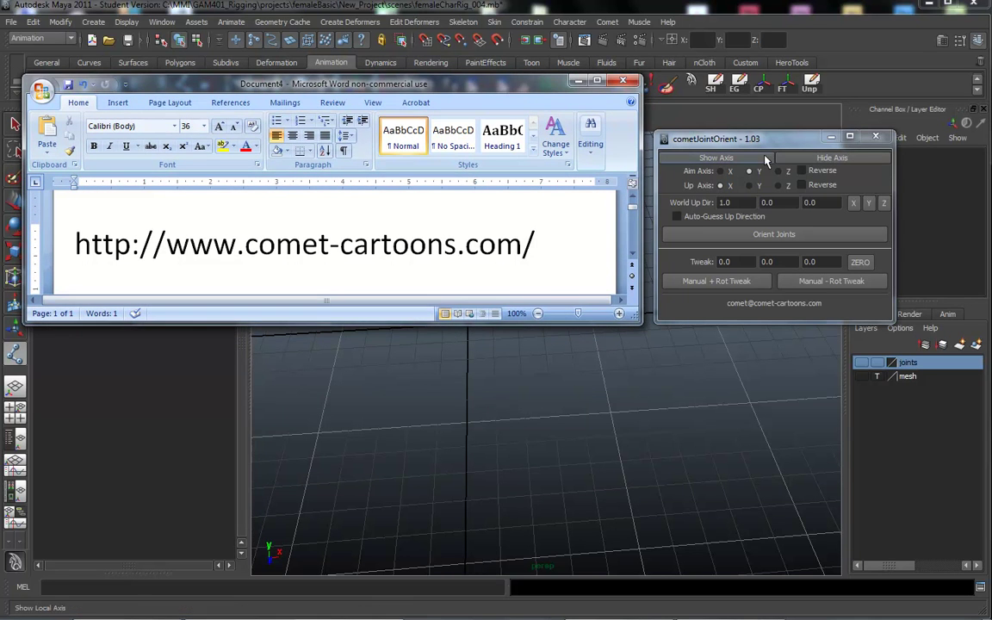
{"action": "left_click_drag", "start_coordinate": [788, 140], "coordinate": [805, 152]}
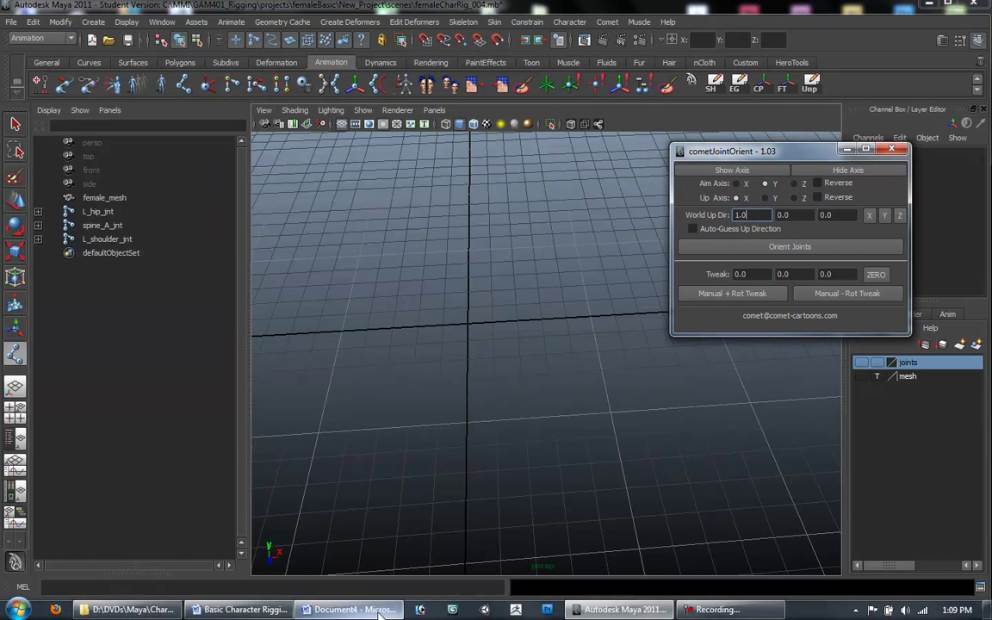
{"action": "left_click", "coordinate": [379, 613]}
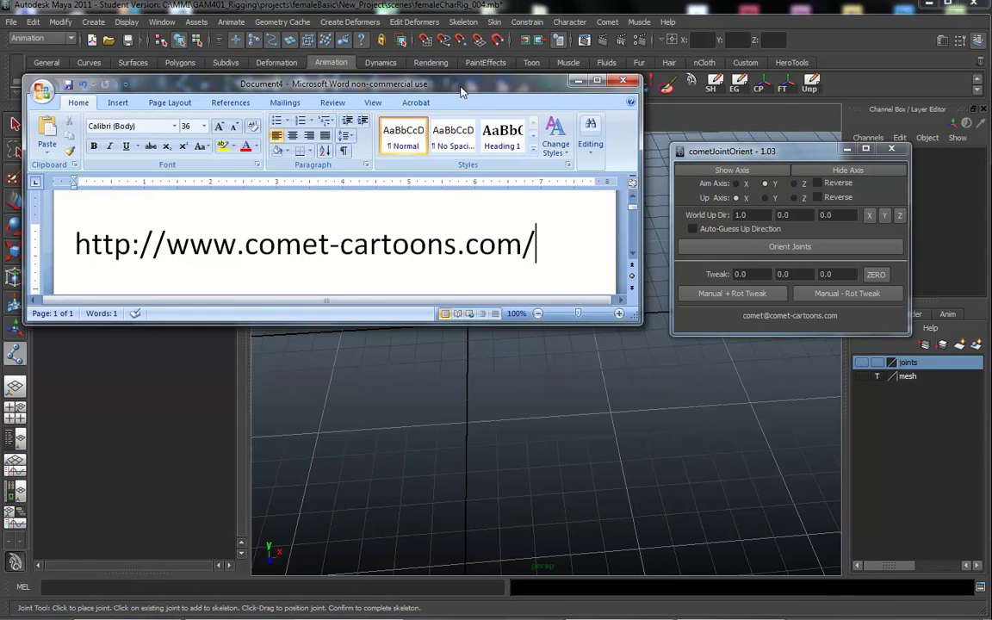
{"action": "left_click_drag", "start_coordinate": [463, 90], "coordinate": [484, 69]}
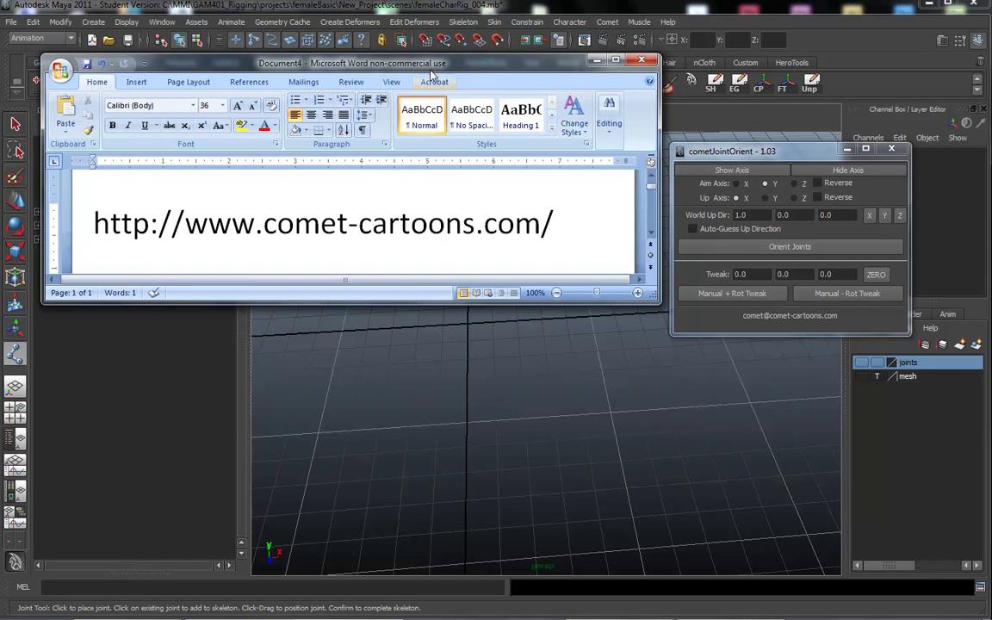
{"action": "left_click_drag", "start_coordinate": [431, 65], "coordinate": [436, 76]}
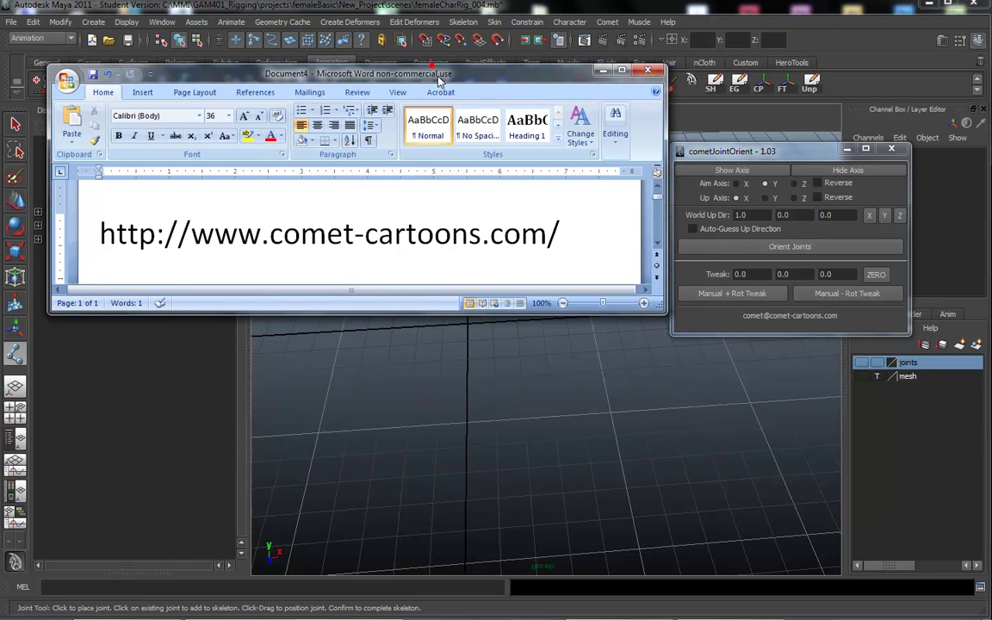
{"action": "left_click", "coordinate": [561, 239]}
{"action": "left_click", "coordinate": [603, 74]}
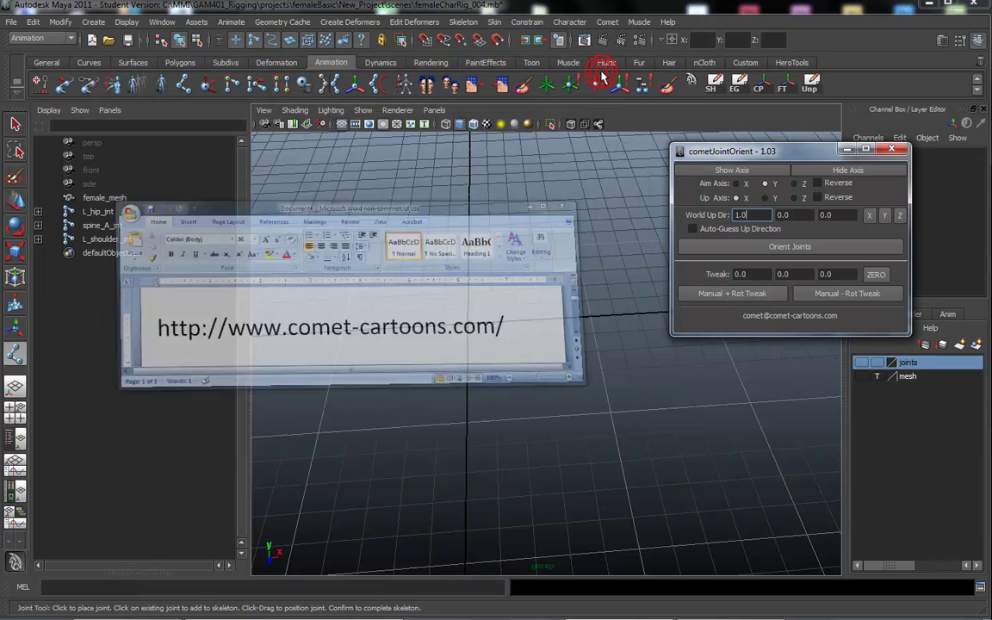
Draw a three-joint chain diagonally across the perspective grid, with bones about 5.4 and 2.1 units long.
{"action": "middle_click_drag", "start_coordinate": [513, 362], "coordinate": [517, 332], "text": "alt"}
{"action": "right_click_drag", "start_coordinate": [525, 333], "coordinate": [478, 325], "text": "alt"}
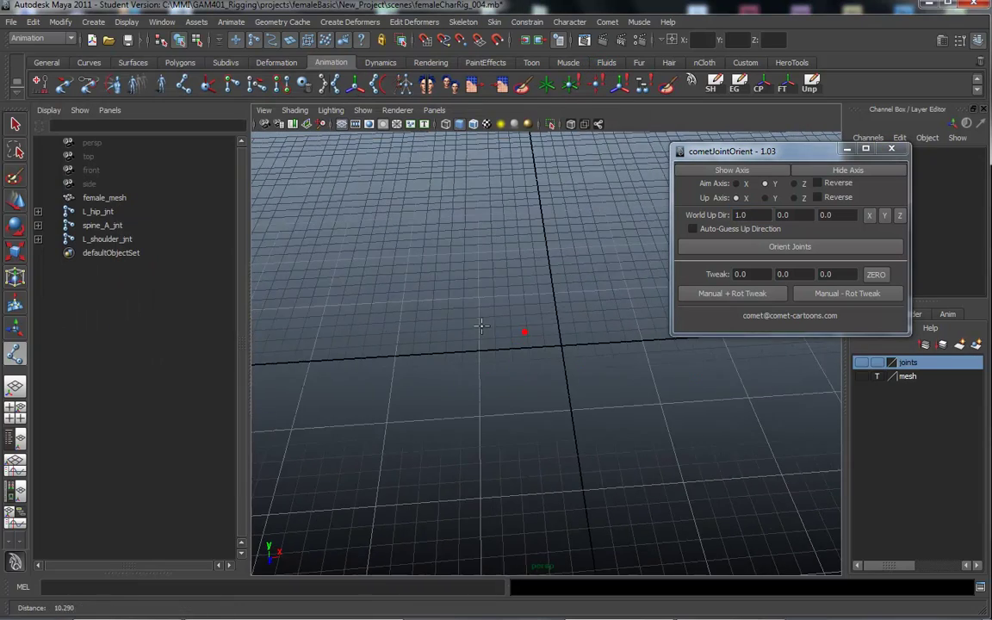
{"action": "middle_click_drag", "start_coordinate": [478, 325], "coordinate": [465, 327], "text": "alt"}
{"action": "left_click_drag", "start_coordinate": [469, 329], "coordinate": [434, 330], "text": "alt"}
{"action": "mouse_move", "coordinate": [434, 330]}
{"action": "middle_mouse_down", "text": "alt"}
{"action": "mouse_move", "coordinate": [476, 340]}
{"action": "mouse_move", "coordinate": [446, 335]}
{"action": "middle_mouse_up", "text": "alt"}
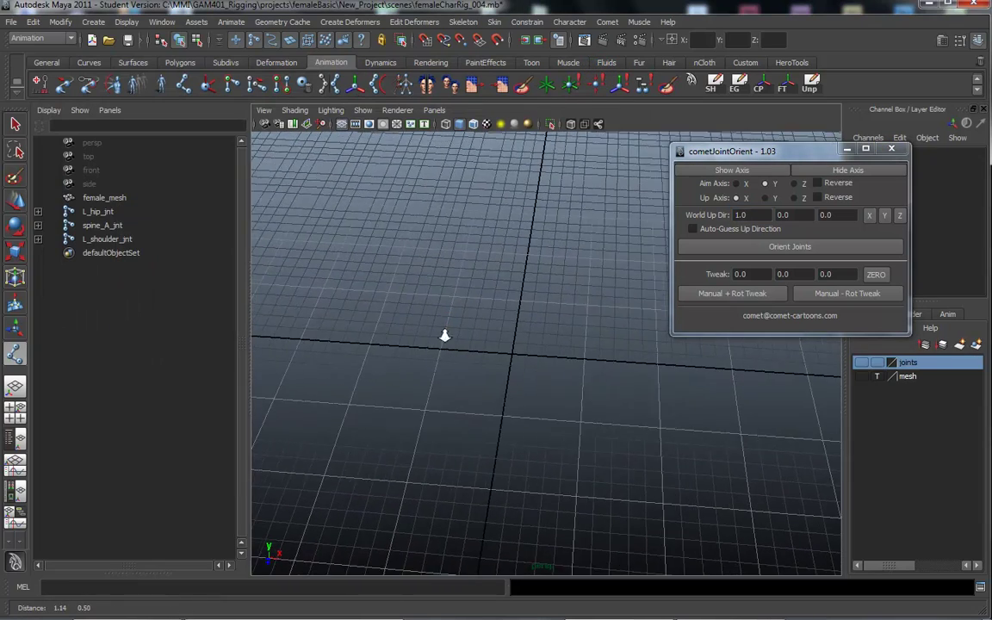
{"action": "right_click_drag", "start_coordinate": [446, 335], "coordinate": [522, 347], "text": "alt"}
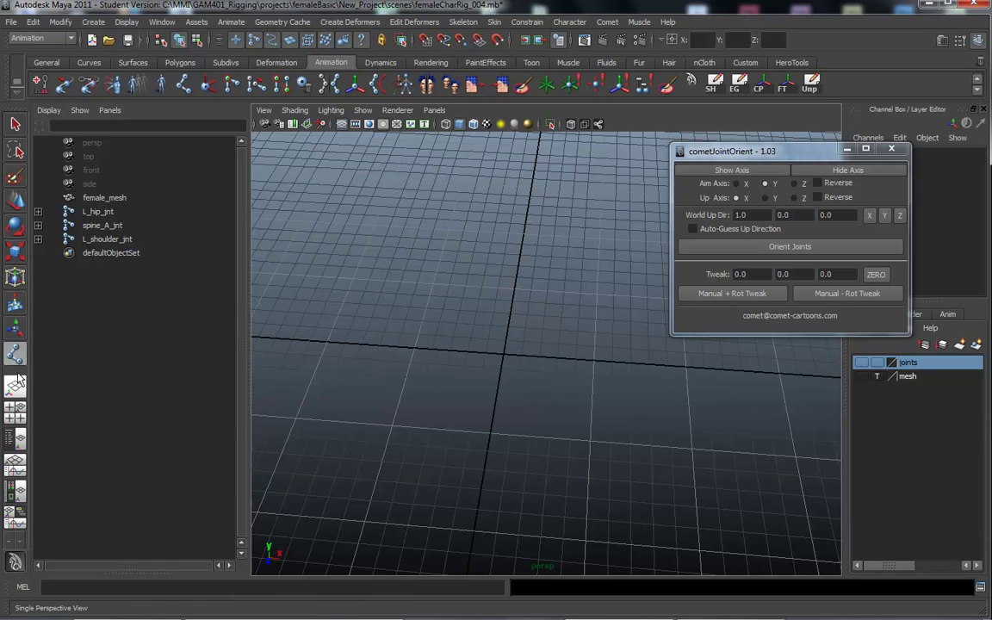
{"action": "left_click", "coordinate": [423, 285]}
{"action": "left_click", "coordinate": [606, 398]}
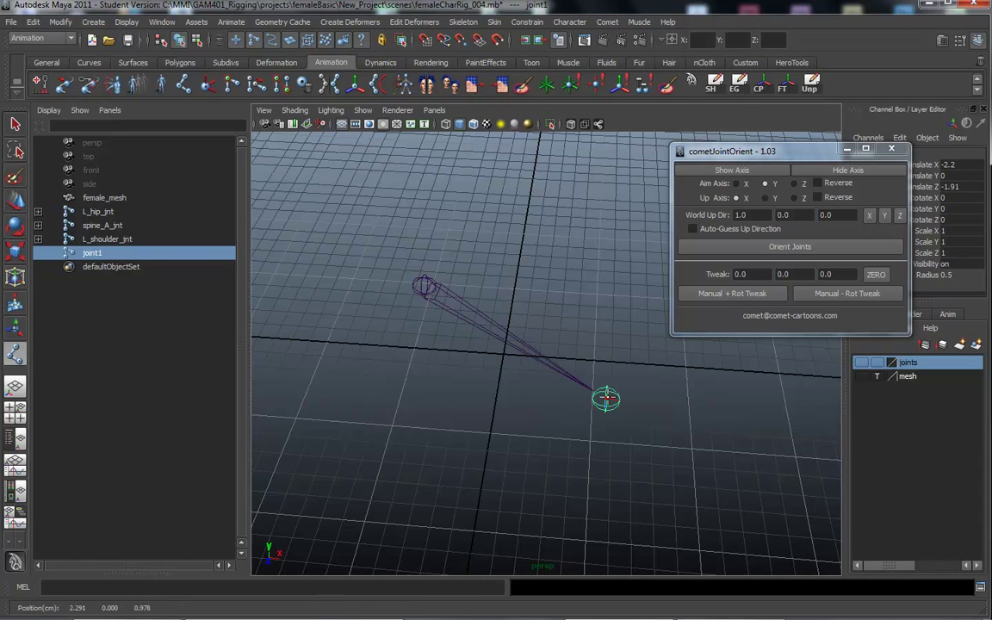
{"action": "left_click", "coordinate": [694, 457]}
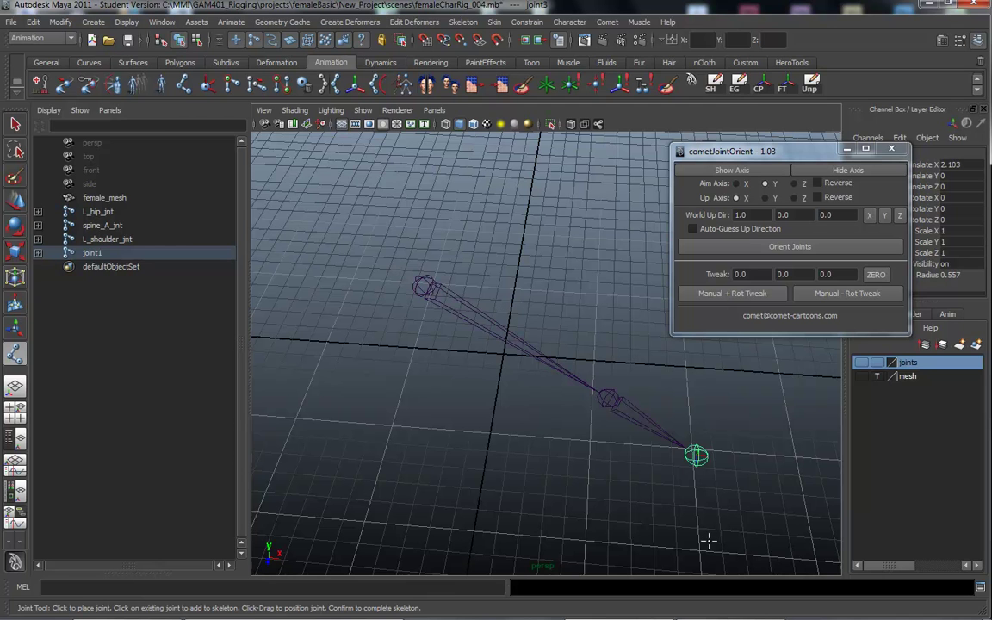
Leave the Joint Tool and delete the third joint at the end of the new chain.
{"action": "middle_click_drag", "start_coordinate": [528, 428], "coordinate": [508, 416], "text": "alt"}
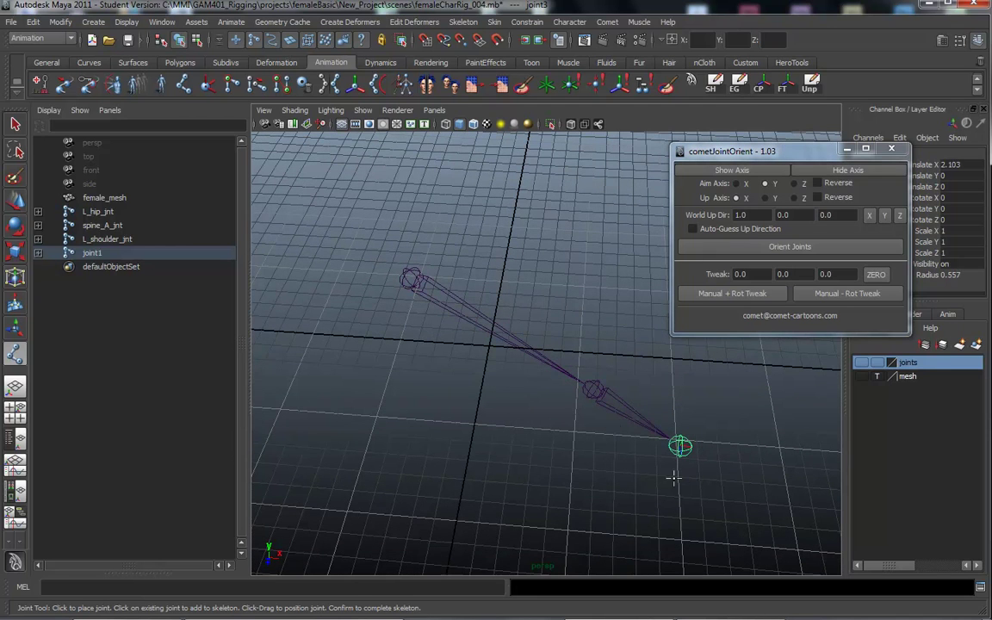
{"action": "key", "text": "q"}
{"action": "left_click", "coordinate": [680, 446]}
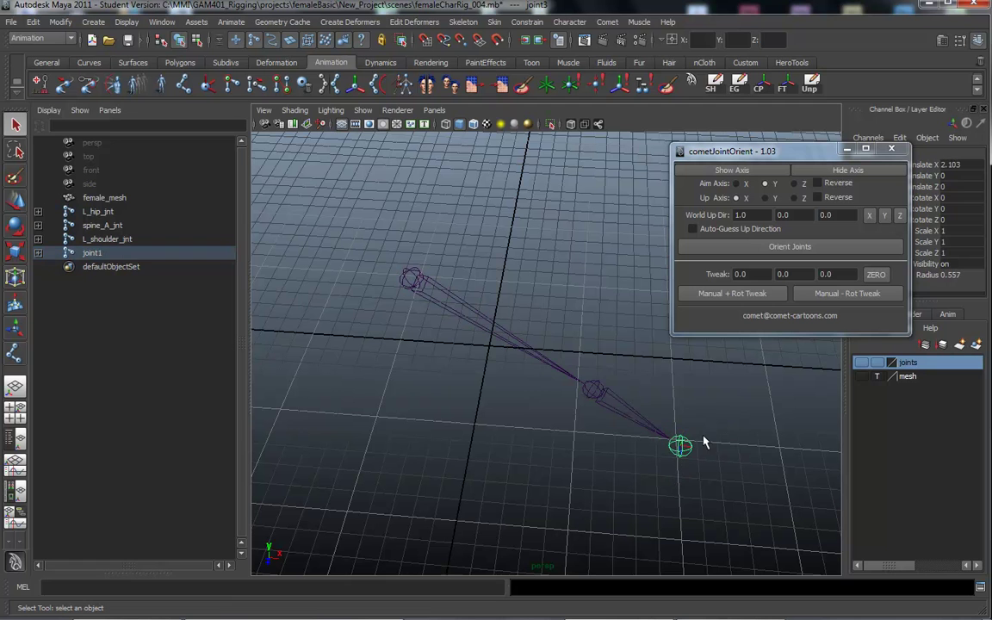
{"action": "key", "text": "Delete"}
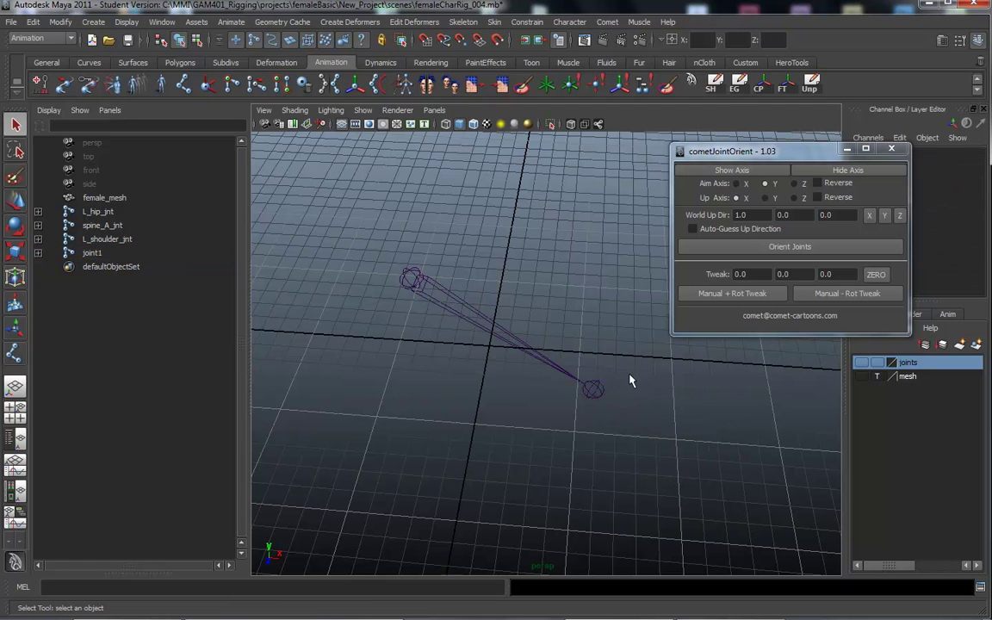
Show the local rotation axes on both remaining joints of the new chain.
{"action": "left_click", "coordinate": [593, 388]}
{"action": "scroll", "coordinate": [517, 422], "scroll_direction": "up", "scroll_amount": 3}
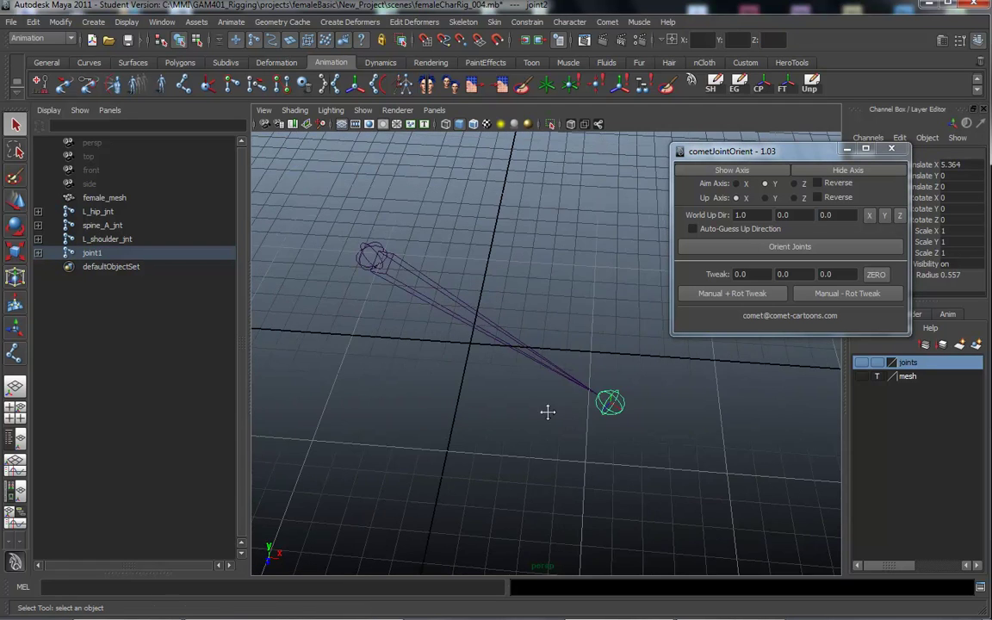
{"action": "middle_click_drag", "start_coordinate": [547, 412], "coordinate": [572, 428], "text": "alt"}
{"action": "left_click_drag", "start_coordinate": [456, 290], "coordinate": [437, 333]}
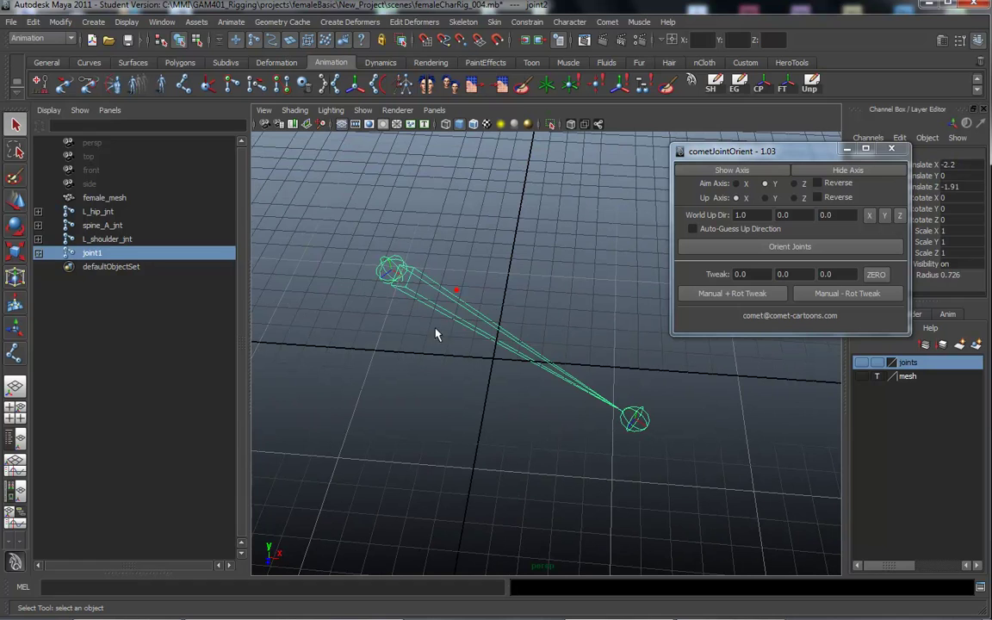
{"action": "left_click", "coordinate": [712, 84]}
{"action": "left_click", "coordinate": [721, 171]}
{"action": "right_click_drag", "start_coordinate": [414, 390], "coordinate": [471, 390], "text": "alt"}
{"action": "left_click_drag", "start_coordinate": [471, 390], "coordinate": [482, 328], "text": "alt"}
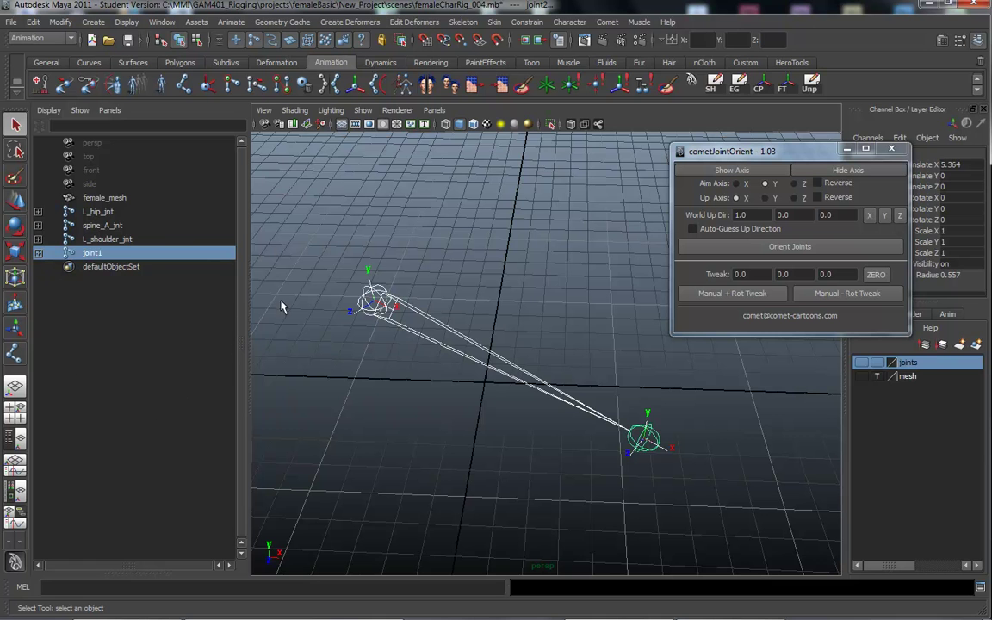
{"action": "left_click_drag", "start_coordinate": [544, 428], "coordinate": [460, 421], "text": "alt"}
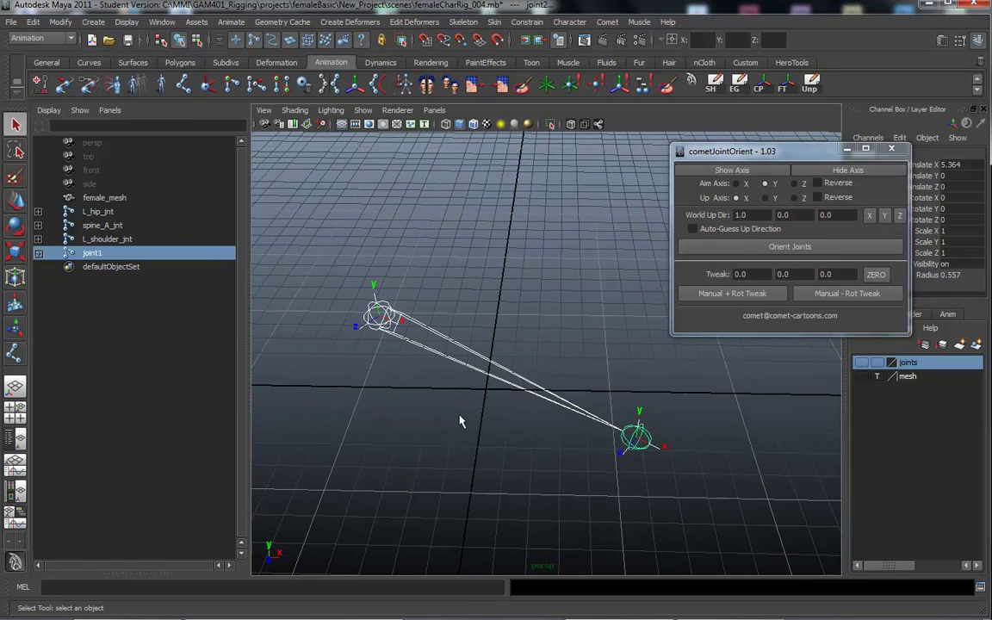
Rename the end joint of the new chain as L_wrist_jnt.
{"action": "left_click", "coordinate": [639, 433]}
{"action": "left_click_drag", "start_coordinate": [740, 150], "coordinate": [601, 91]}
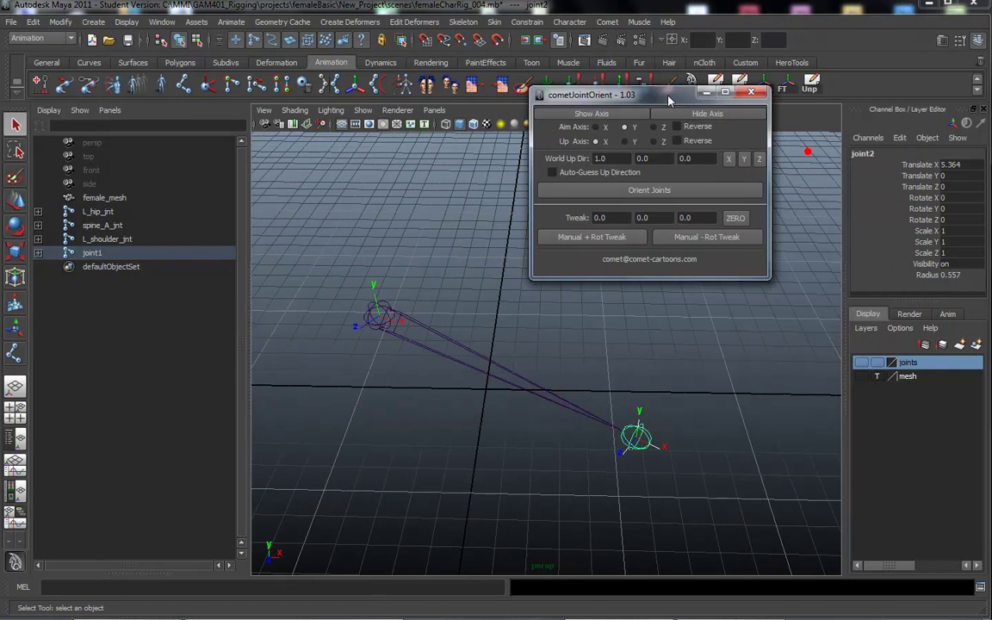
{"action": "double_click", "coordinate": [862, 153]}
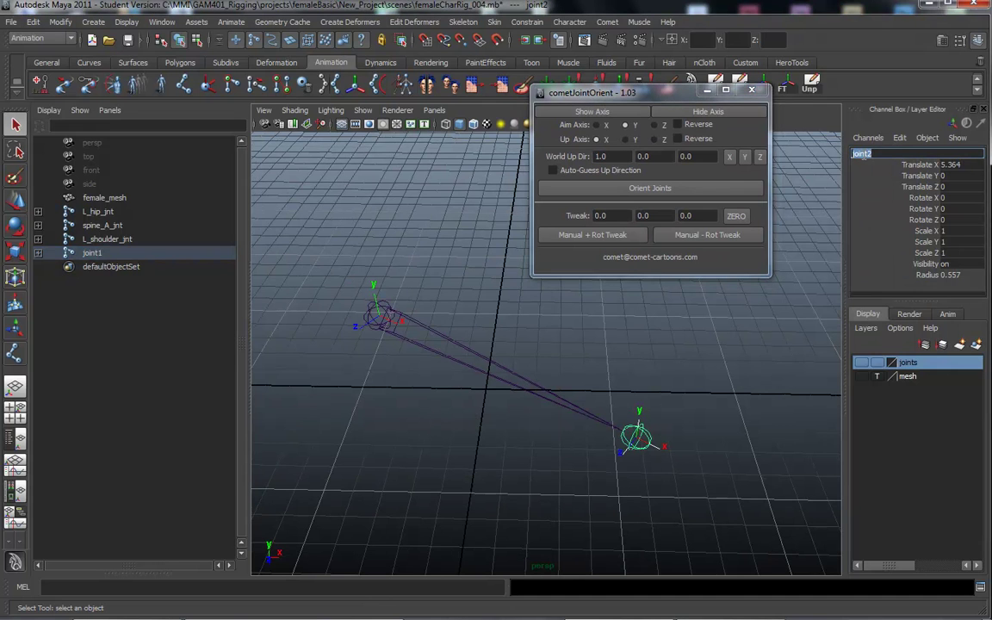
{"action": "key", "text": "BackSpace"}
{"action": "type", "text": "L_wrist_jnt"}
{"action": "key", "text": "Return"}
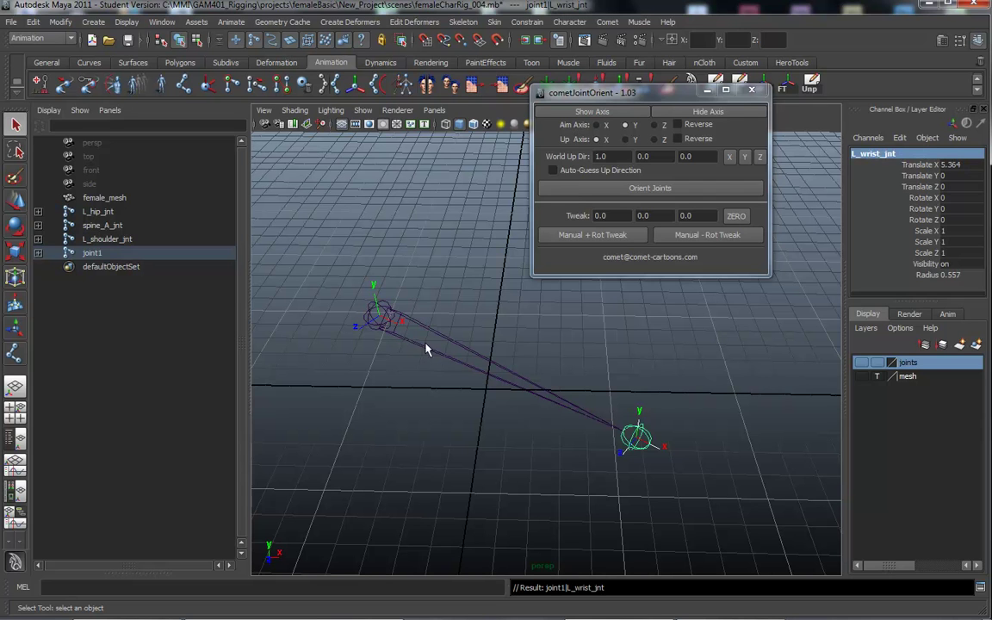
Rename the root joint of the new chain as L_elbow_jnt.
{"action": "left_click", "coordinate": [421, 329]}
{"action": "double_click", "coordinate": [865, 155]}
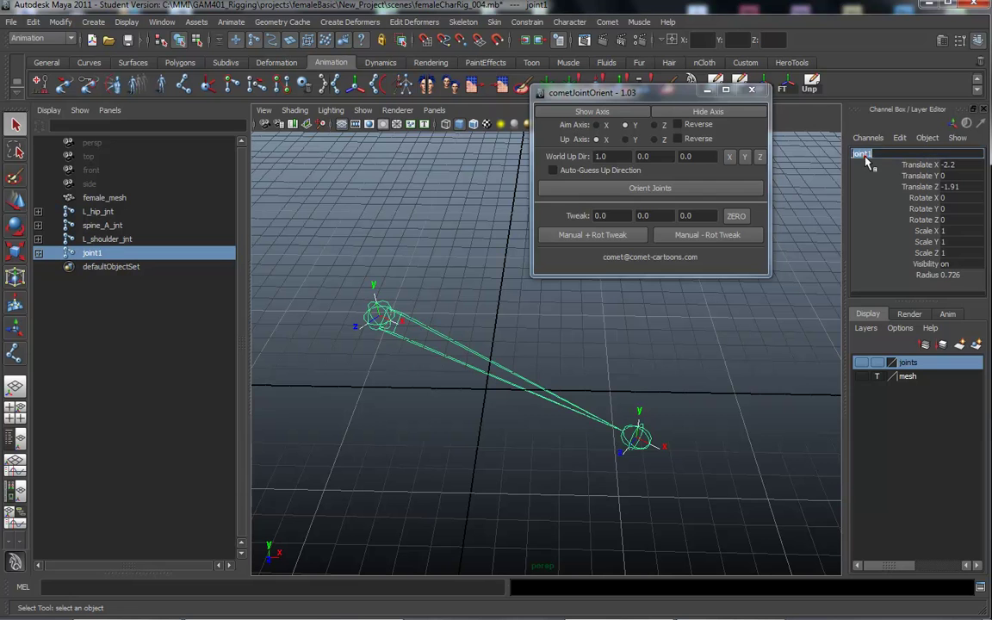
{"action": "type", "text": "L_elbow_jnt"}
{"action": "key", "text": "Return"}
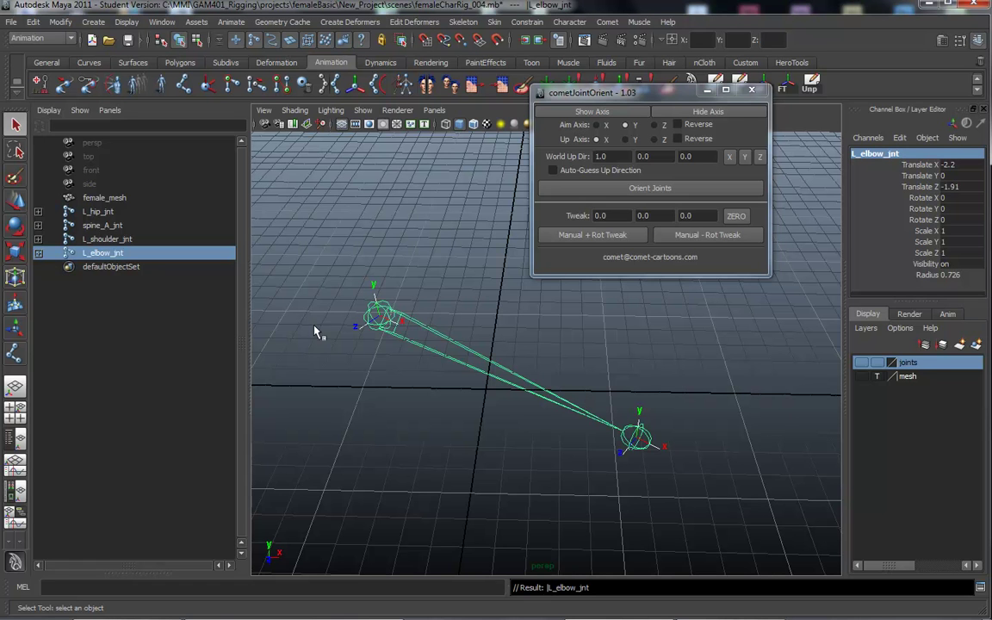
Select the elbow joint and close the cometJointOrient window.
{"action": "right_click_drag", "start_coordinate": [426, 399], "coordinate": [377, 379], "text": "alt"}
{"action": "left_click_drag", "start_coordinate": [376, 379], "coordinate": [441, 385], "text": "alt"}
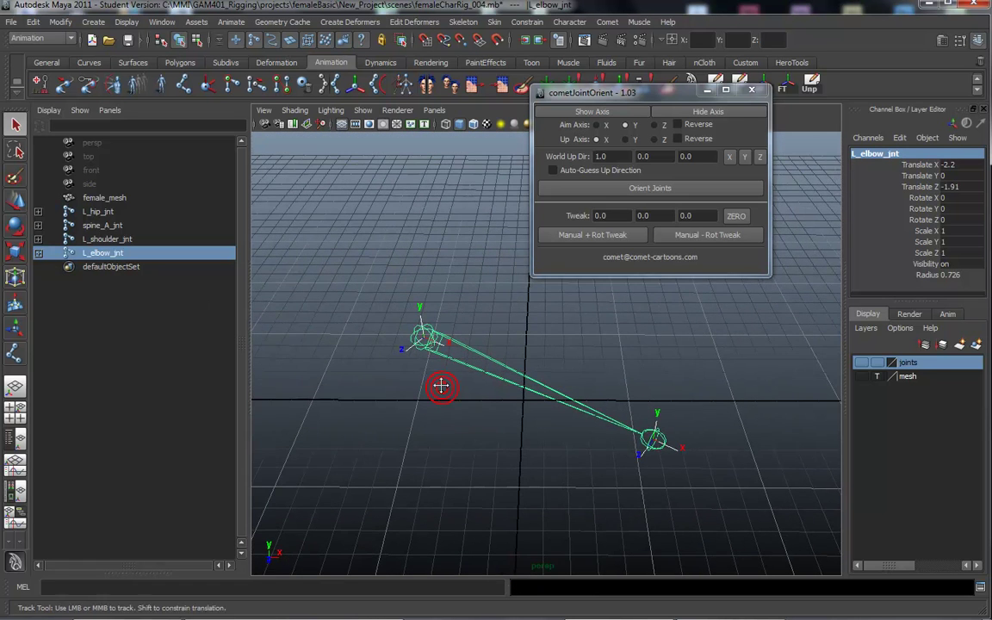
{"action": "middle_click_drag", "start_coordinate": [441, 385], "coordinate": [436, 381], "text": "alt"}
{"action": "left_click", "coordinate": [482, 425]}
{"action": "left_click", "coordinate": [487, 432]}
{"action": "left_click_drag", "start_coordinate": [656, 101], "coordinate": [693, 125]}
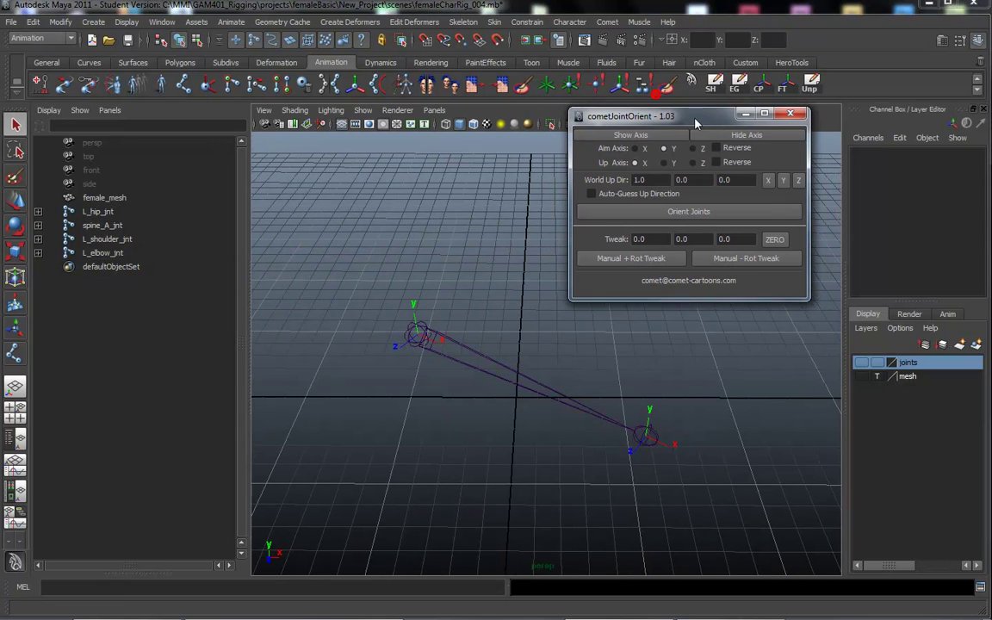
{"action": "left_click", "coordinate": [465, 366]}
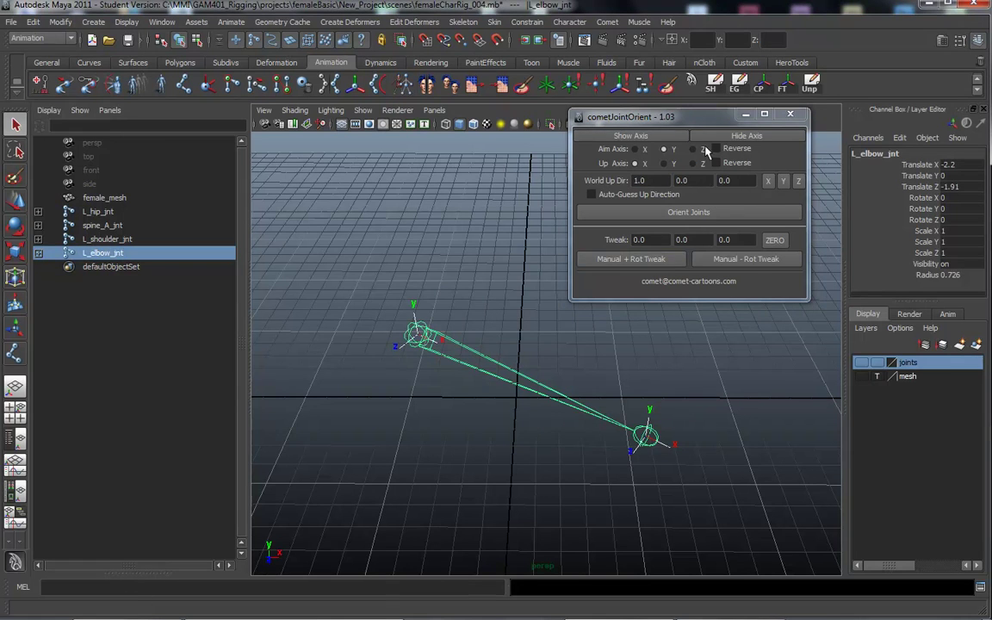
{"action": "left_click", "coordinate": [790, 114]}
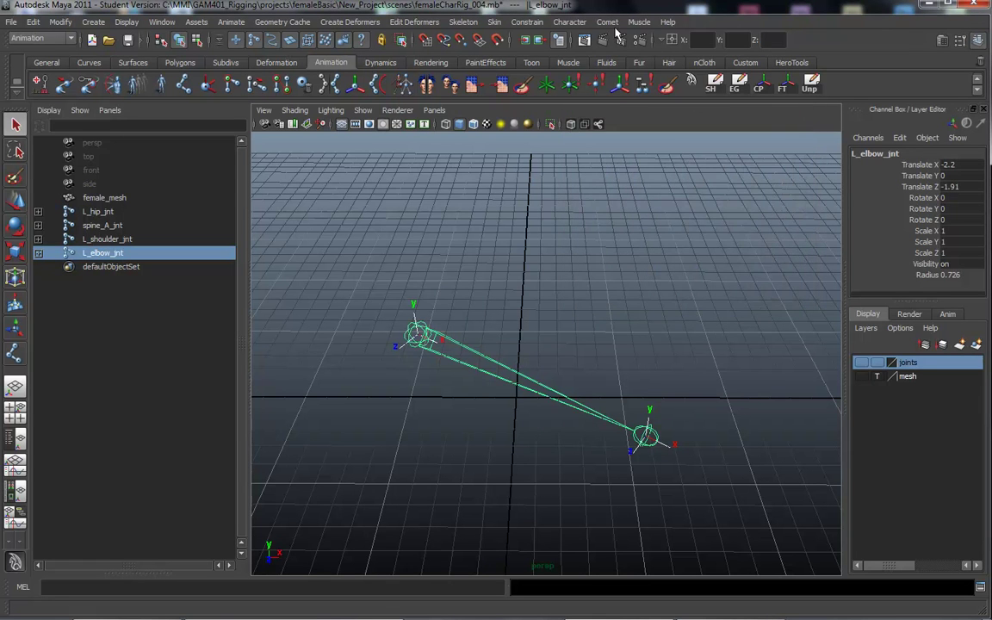
Clear the selection and create an orient control curve from the Comet shapes at the grid origin.
{"action": "middle_click_drag", "start_coordinate": [502, 397], "coordinate": [510, 387], "text": "alt"}
{"action": "left_click_drag", "start_coordinate": [438, 445], "coordinate": [465, 405], "text": "alt"}
{"action": "right_click_drag", "start_coordinate": [465, 405], "coordinate": [443, 406], "text": "alt"}
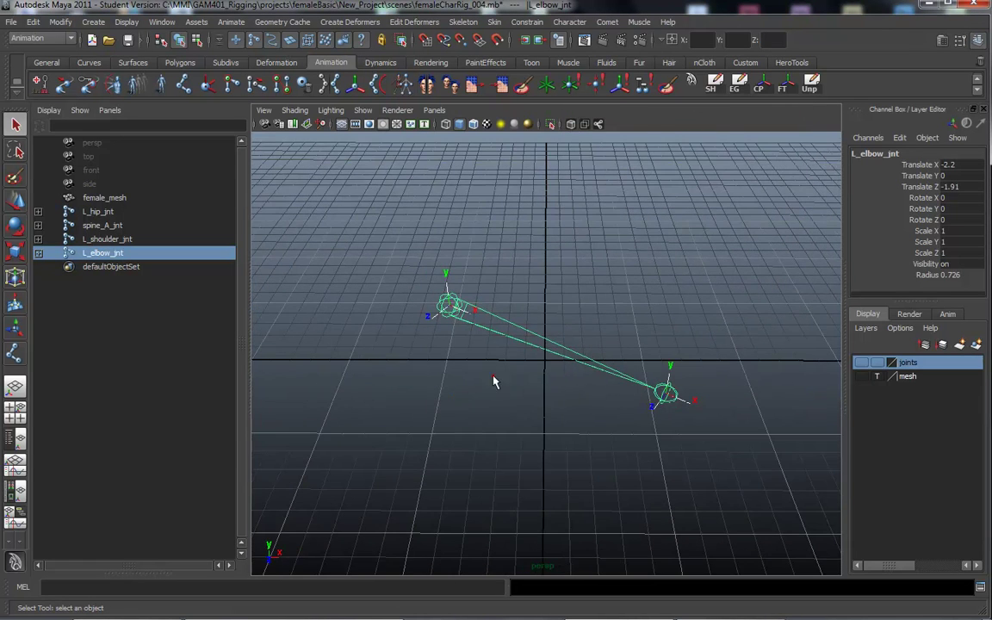
{"action": "left_click", "coordinate": [493, 377]}
{"action": "left_click", "coordinate": [607, 22]}
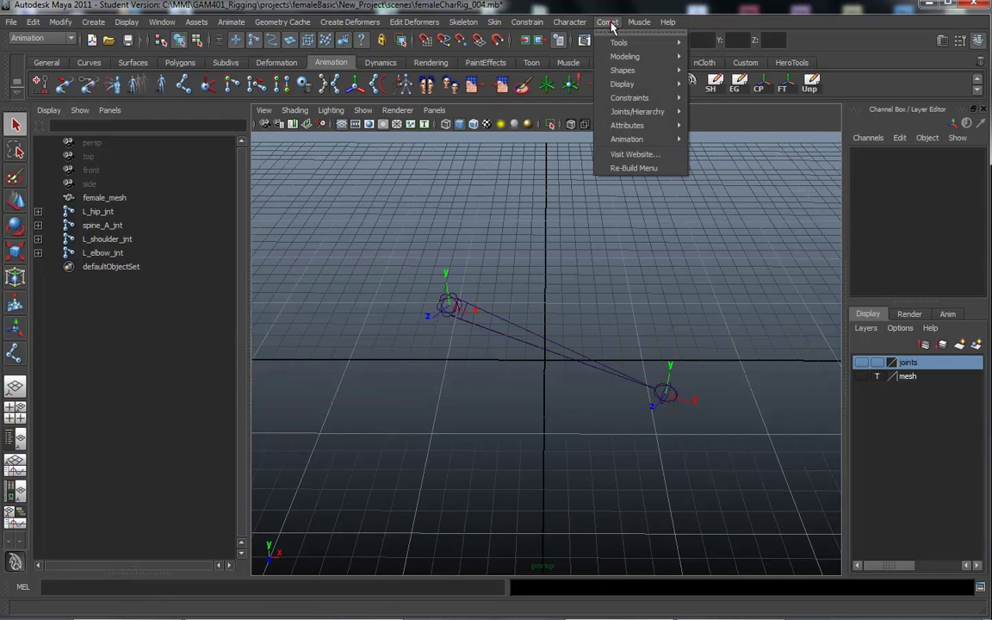
{"action": "mouse_move", "coordinate": [639, 22]}
{"action": "mouse_move", "coordinate": [607, 22]}
{"action": "mouse_move", "coordinate": [633, 71]}
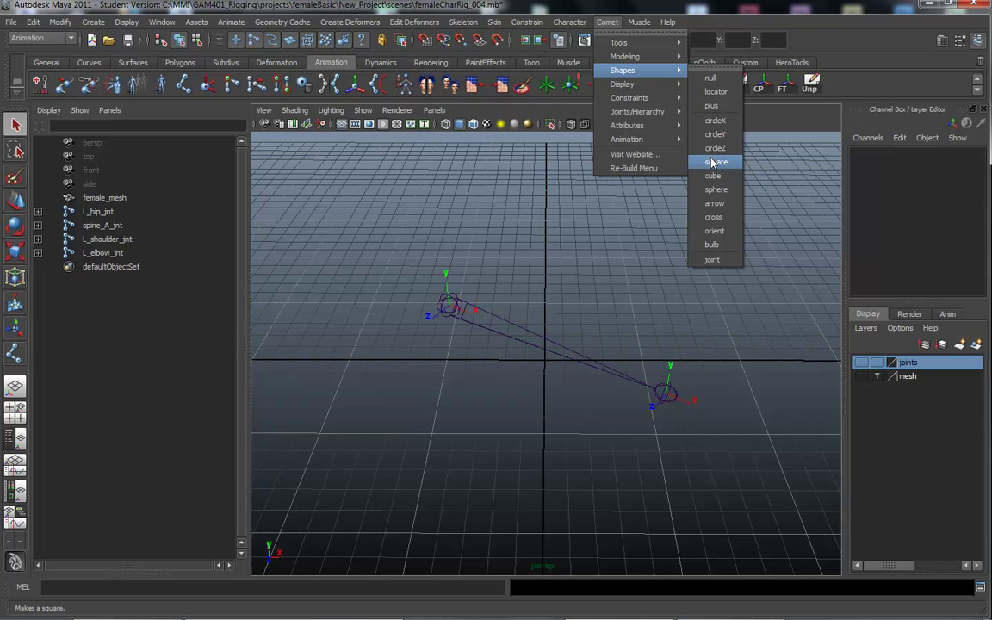
{"action": "left_click", "coordinate": [715, 232]}
Examine the orient control curve and the axes of the elbow and wrist joints from several angles.
{"action": "left_click_drag", "start_coordinate": [487, 315], "coordinate": [438, 349], "text": "alt"}
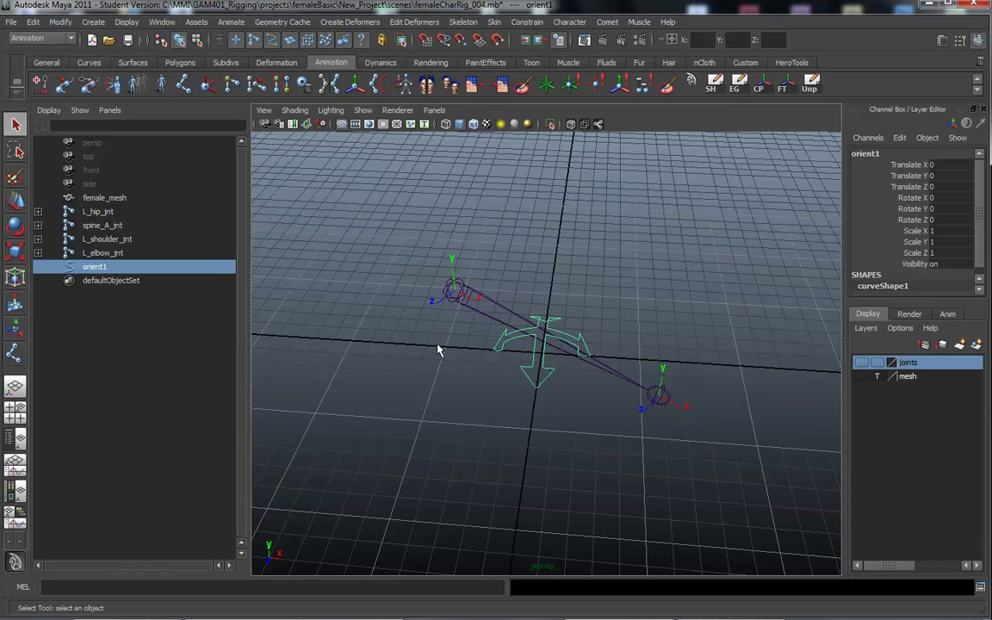
{"action": "left_click_drag", "start_coordinate": [419, 403], "coordinate": [417, 403], "text": "alt"}
{"action": "right_click_drag", "start_coordinate": [417, 403], "coordinate": [479, 406], "text": "alt"}
{"action": "middle_click_drag", "start_coordinate": [480, 411], "coordinate": [453, 415], "text": "alt"}
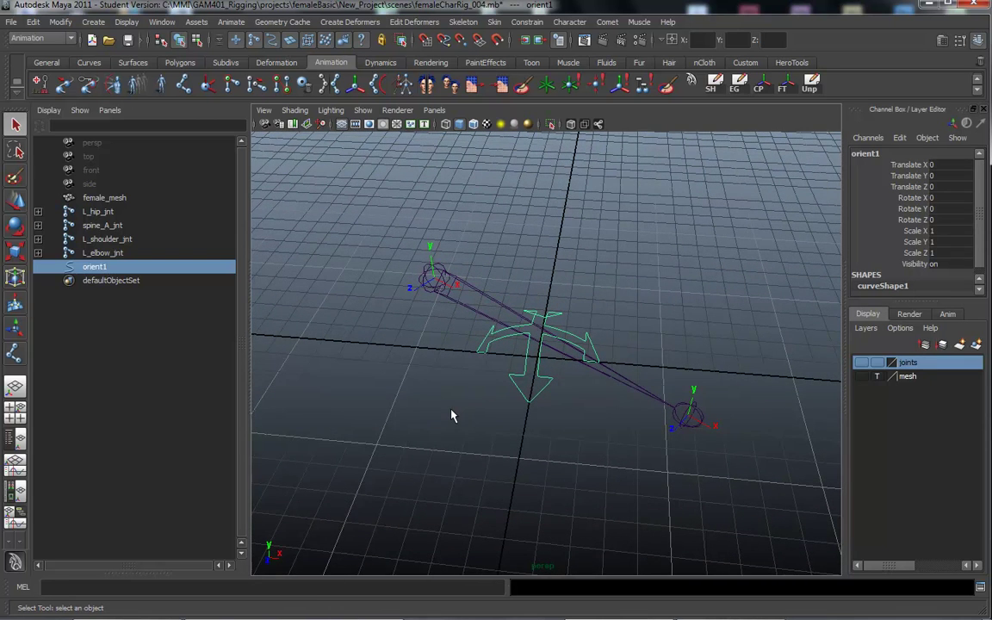
{"action": "left_click_drag", "start_coordinate": [466, 426], "coordinate": [446, 390], "text": "alt"}
{"action": "middle_click_drag", "start_coordinate": [428, 391], "coordinate": [417, 341], "text": "alt"}
{"action": "right_click_drag", "start_coordinate": [448, 349], "coordinate": [552, 376], "text": "alt"}
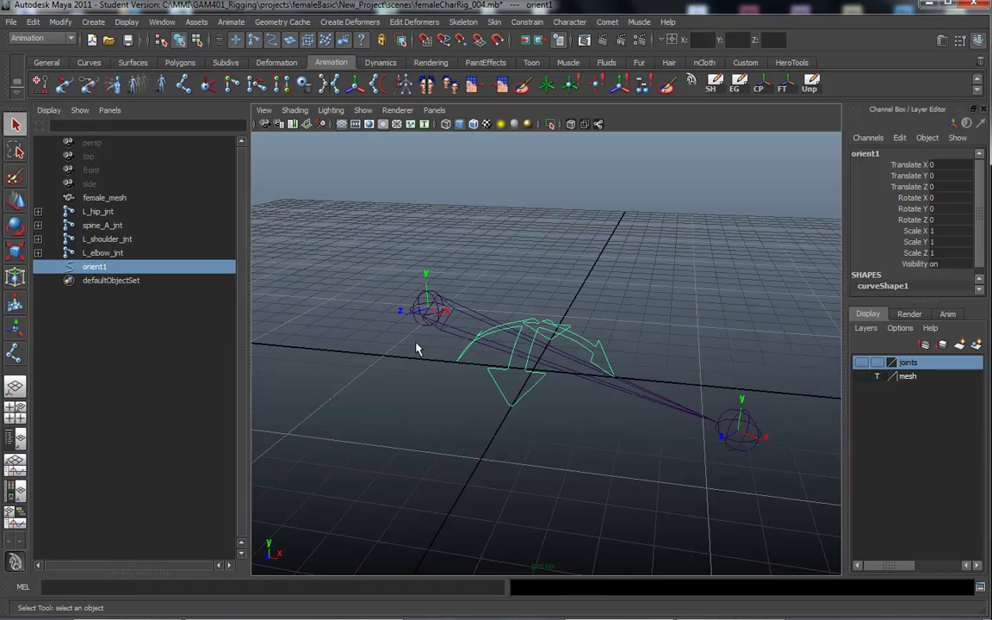
{"action": "middle_click_drag", "start_coordinate": [437, 405], "coordinate": [498, 390], "text": "alt"}
{"action": "left_click_drag", "start_coordinate": [494, 393], "coordinate": [497, 415], "text": "alt"}
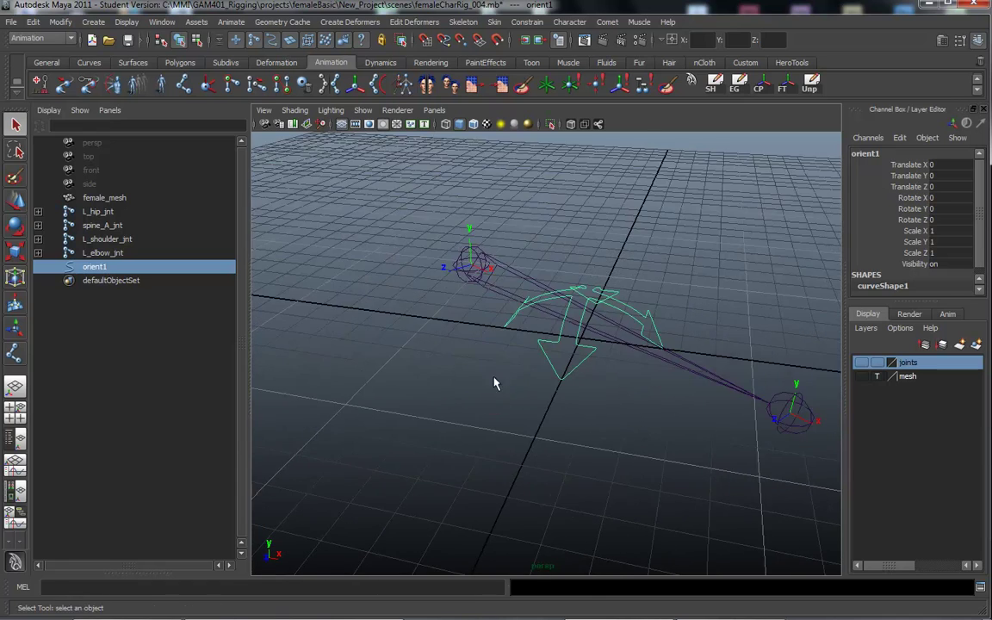
{"action": "middle_click_drag", "start_coordinate": [496, 383], "coordinate": [462, 428], "text": "alt"}
{"action": "left_click_drag", "start_coordinate": [436, 394], "coordinate": [455, 423], "text": "alt"}
{"action": "left_click_drag", "start_coordinate": [471, 367], "coordinate": [466, 405], "text": "alt"}
{"action": "right_click_drag", "start_coordinate": [433, 393], "coordinate": [433, 371], "text": "alt"}
{"action": "middle_click_drag", "start_coordinate": [434, 370], "coordinate": [455, 452], "text": "alt"}
{"action": "right_click_drag", "start_coordinate": [489, 450], "coordinate": [445, 440], "text": "alt"}
{"action": "left_click_drag", "start_coordinate": [442, 444], "coordinate": [466, 394], "text": "alt"}
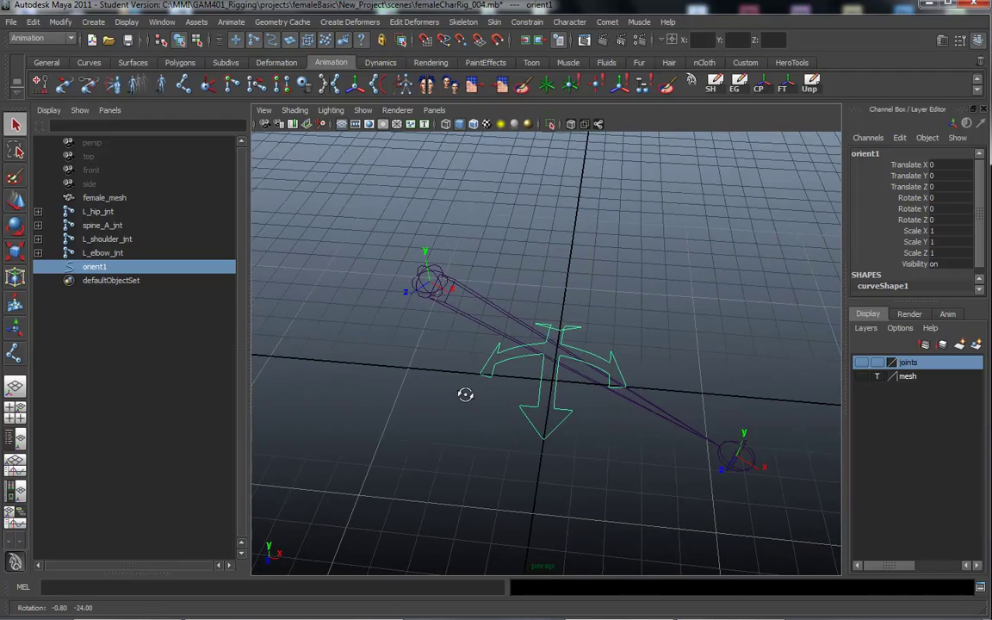
{"action": "left_click", "coordinate": [608, 21]}
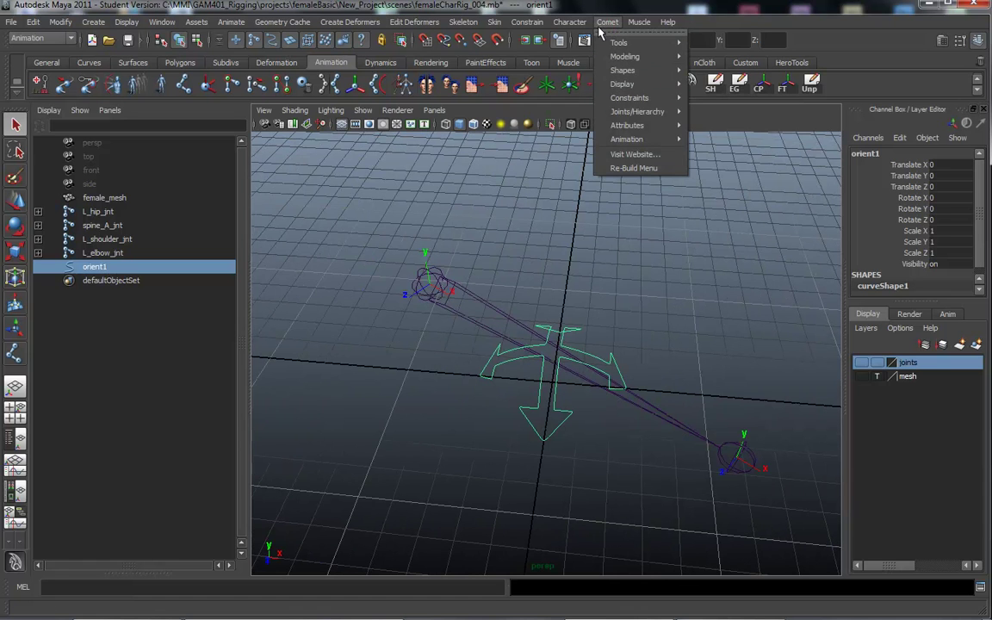
{"action": "left_click", "coordinate": [607, 23]}
{"action": "left_click_drag", "start_coordinate": [441, 450], "coordinate": [404, 409], "text": "alt"}
{"action": "right_click_drag", "start_coordinate": [406, 411], "coordinate": [519, 374], "text": "alt"}
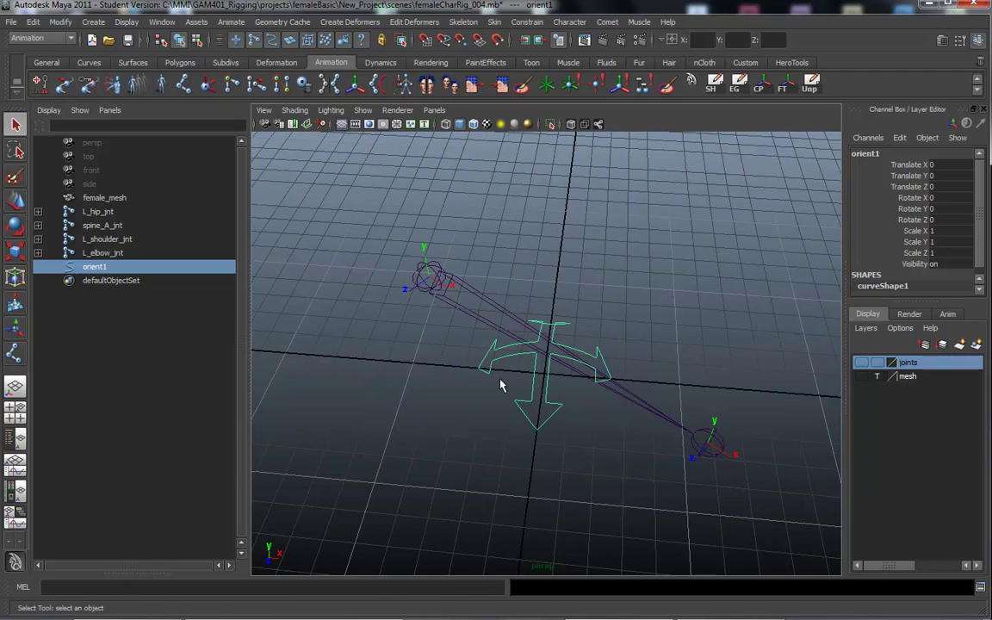
{"action": "left_click_drag", "start_coordinate": [500, 385], "coordinate": [590, 369], "text": "alt"}
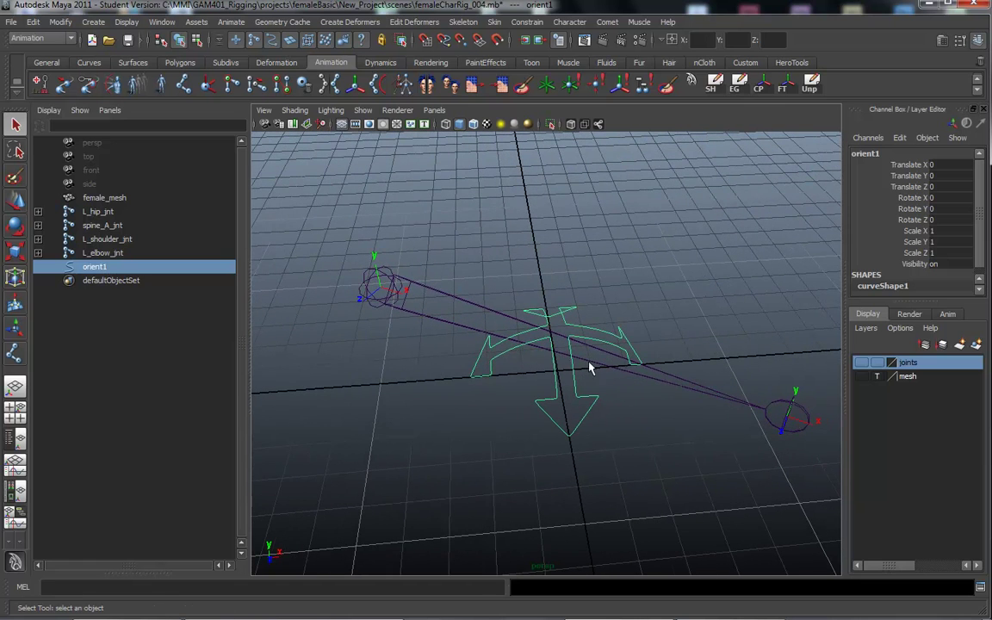
Group the orient1 curve twice to nest it in two parent groups, and expand the hierarchy.
{"action": "right_click", "coordinate": [111, 267]}
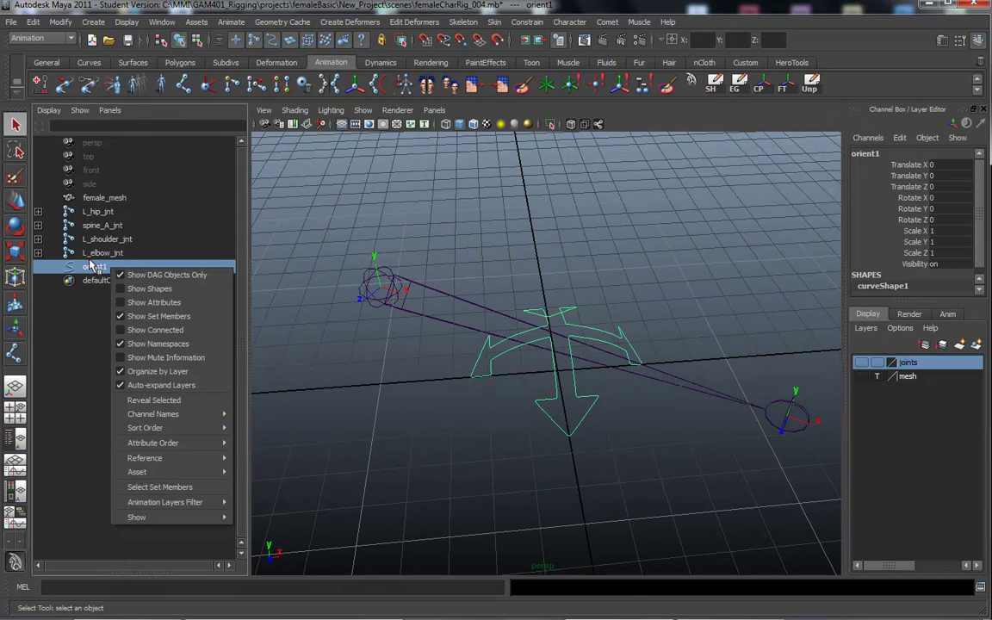
{"action": "left_click", "coordinate": [90, 265]}
{"action": "key", "text": "ctrl+g"}
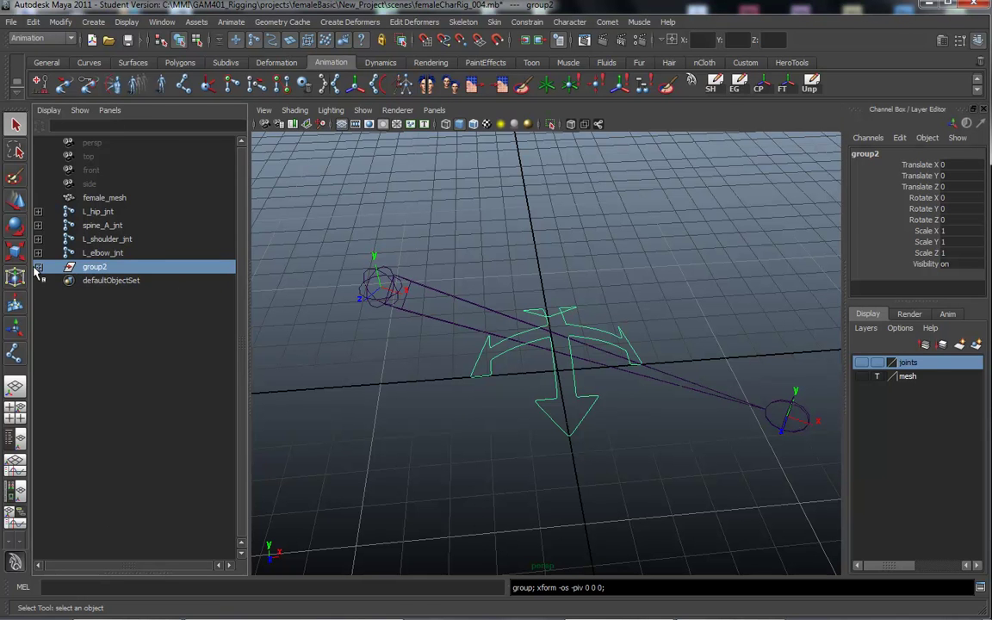
{"action": "key", "text": "ctrl+g"}
{"action": "left_click", "coordinate": [37, 267]}
{"action": "left_click", "coordinate": [38, 281]}
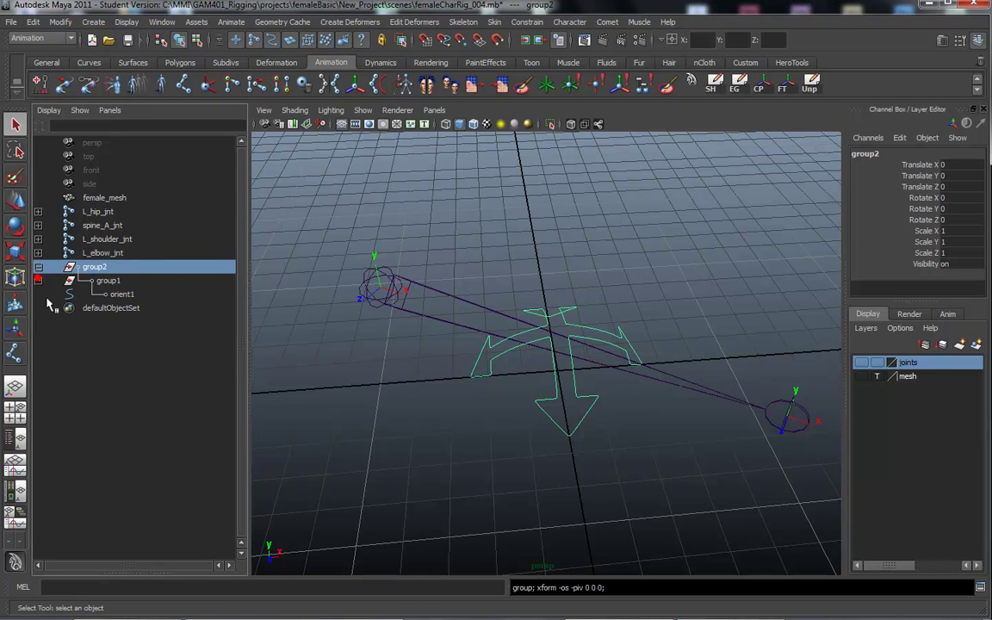
Rename the orient1 curve as _L_wrist_CTRL.
{"action": "left_click", "coordinate": [121, 293]}
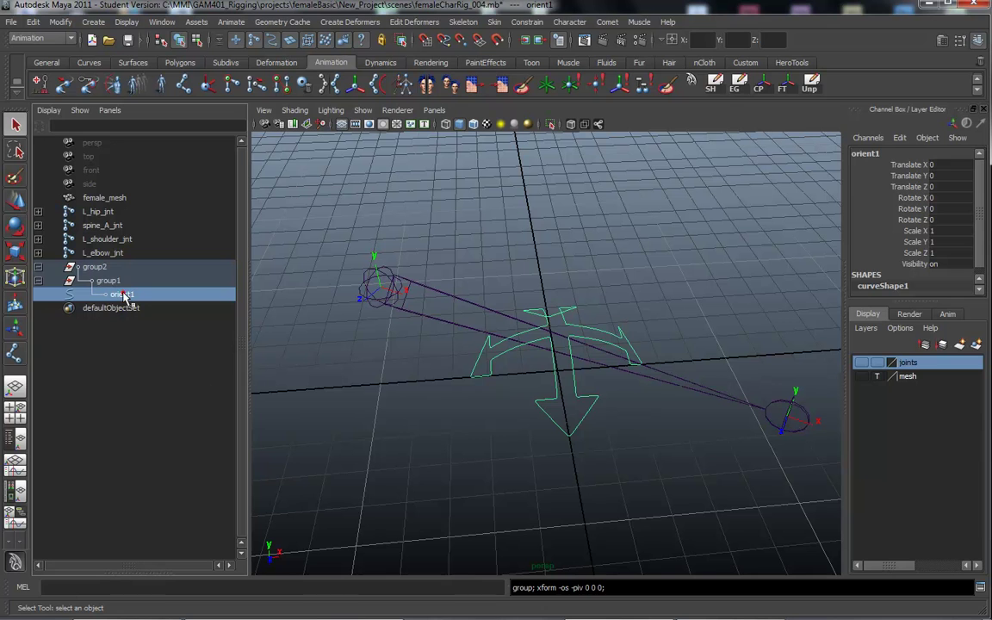
{"action": "double_click", "coordinate": [865, 154]}
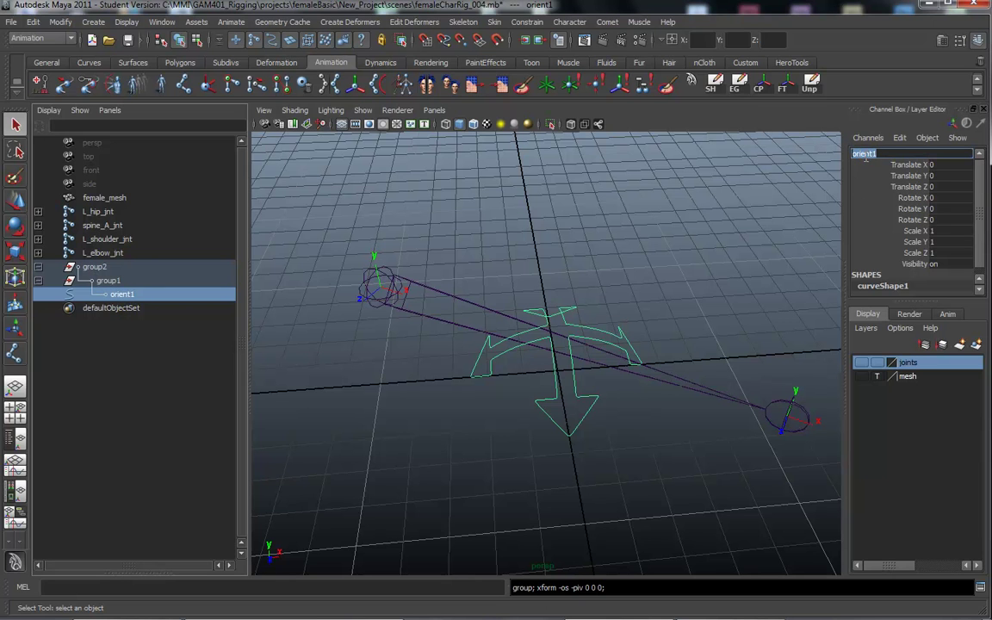
{"action": "key", "text": "BackSpace"}
{"action": "key", "text": "Return"}
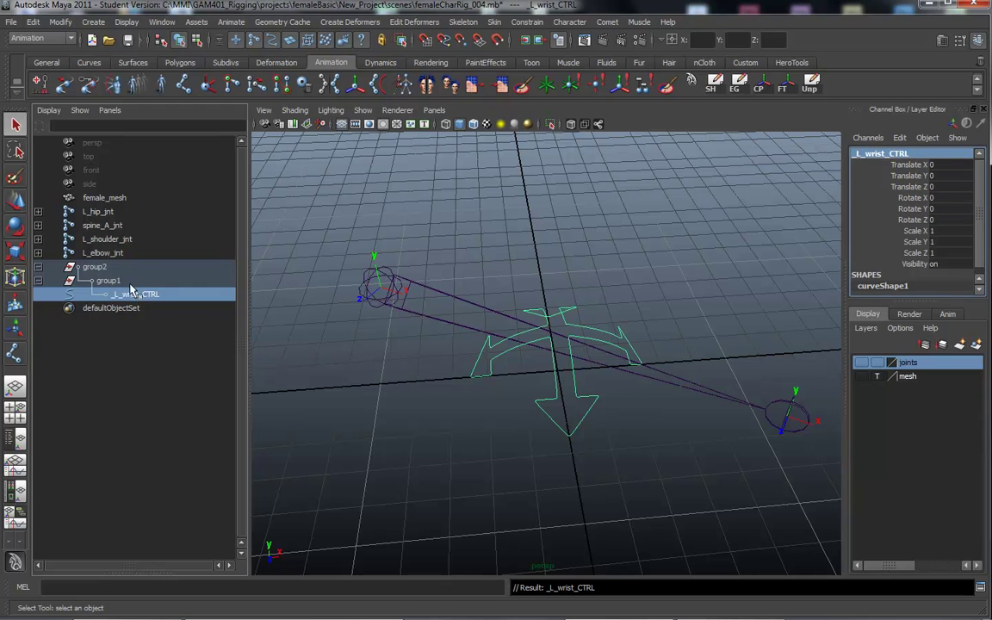
{"action": "key", "text": "Up"}
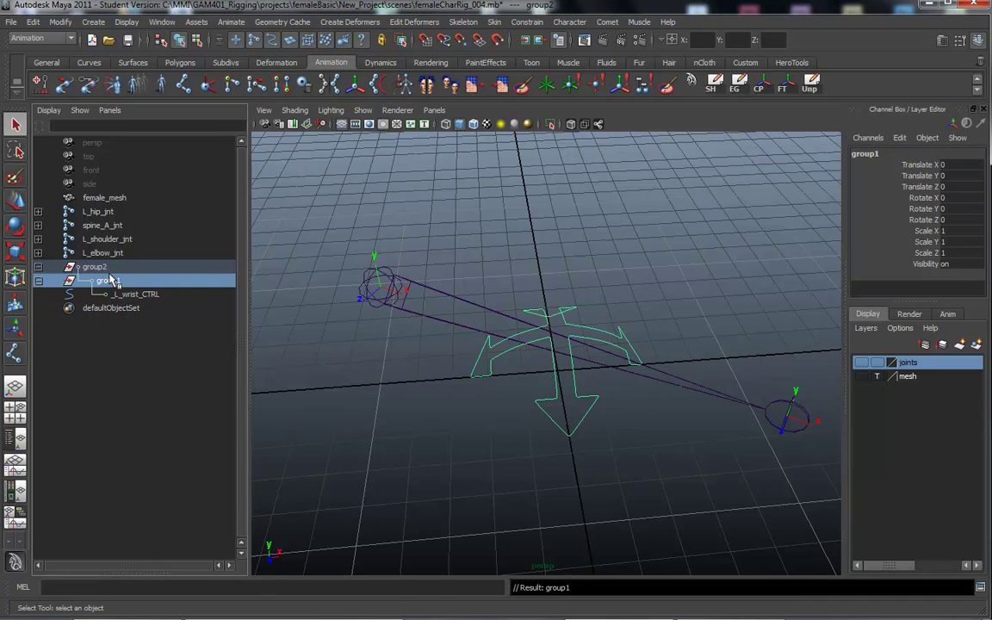
{"action": "key", "text": "Down"}
{"action": "key", "text": "Up"}
Remove the leading underscore from the control curve's name to make it L_wrist_CTRL.
{"action": "double_click", "coordinate": [133, 294]}
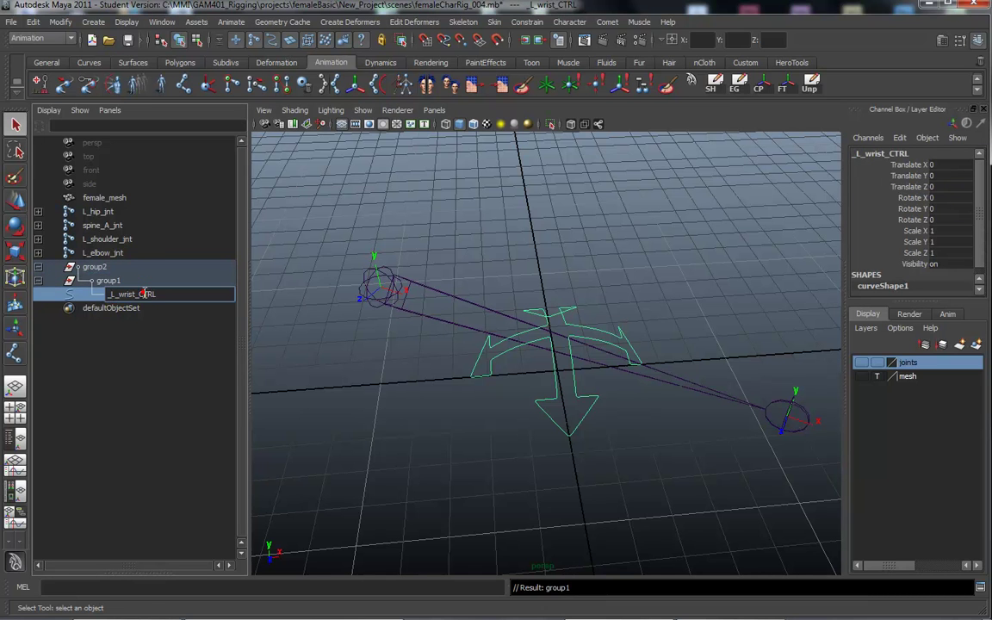
{"action": "double_click", "coordinate": [159, 294]}
{"action": "left_click", "coordinate": [110, 296]}
{"action": "key", "text": "Delete"}
{"action": "key", "text": "Return"}
Copy the control curve's name and rename its direct parent group as L_wrist_CTRL_SDK.
{"action": "double_click", "coordinate": [134, 294]}
{"action": "key", "text": "ctrl+c"}
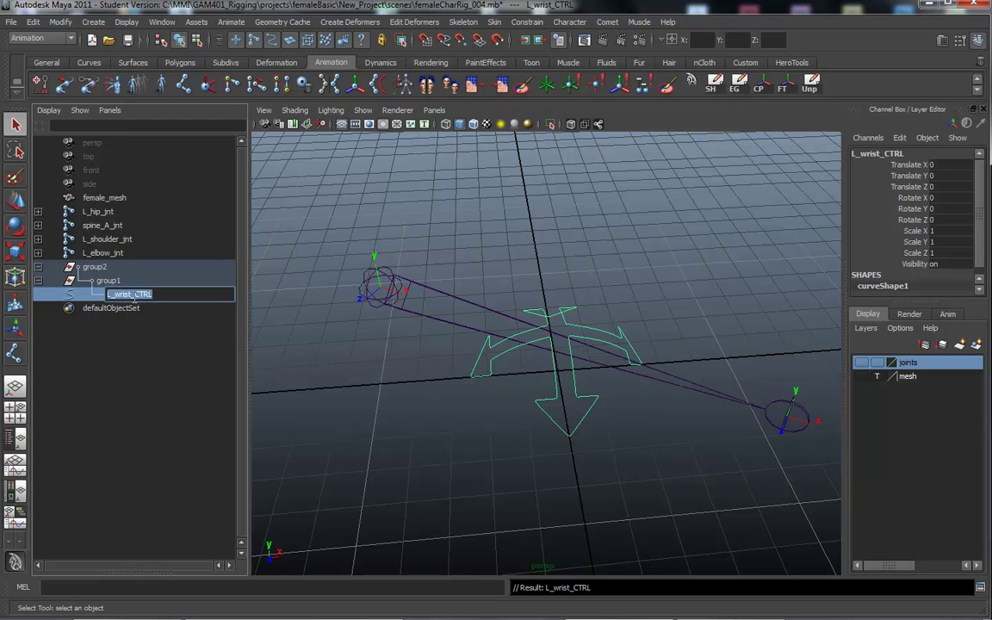
{"action": "double_click", "coordinate": [112, 282]}
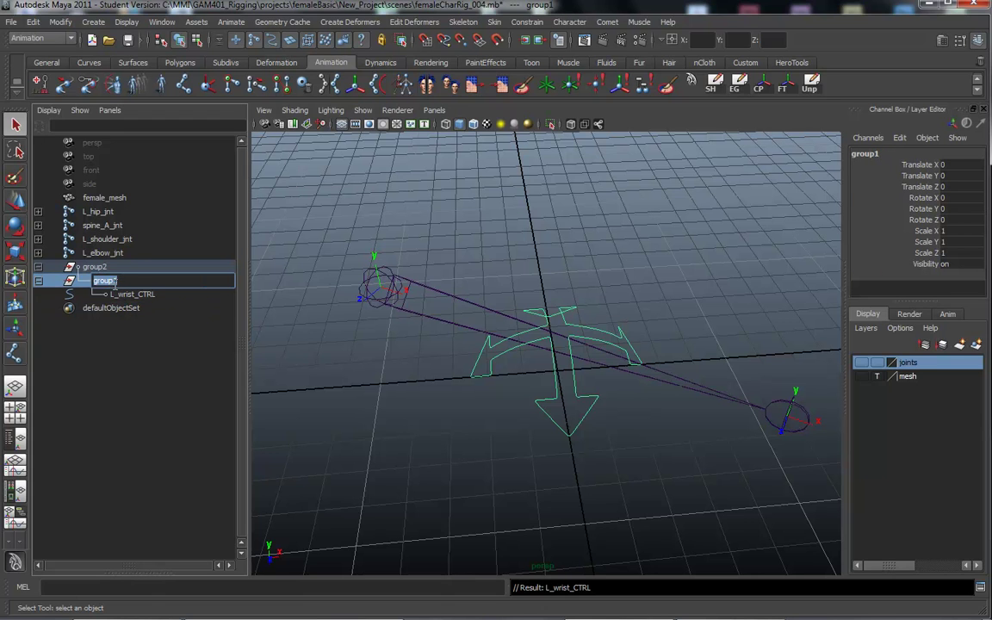
{"action": "key", "text": "ctrl+v"}
{"action": "key", "text": "Return"}
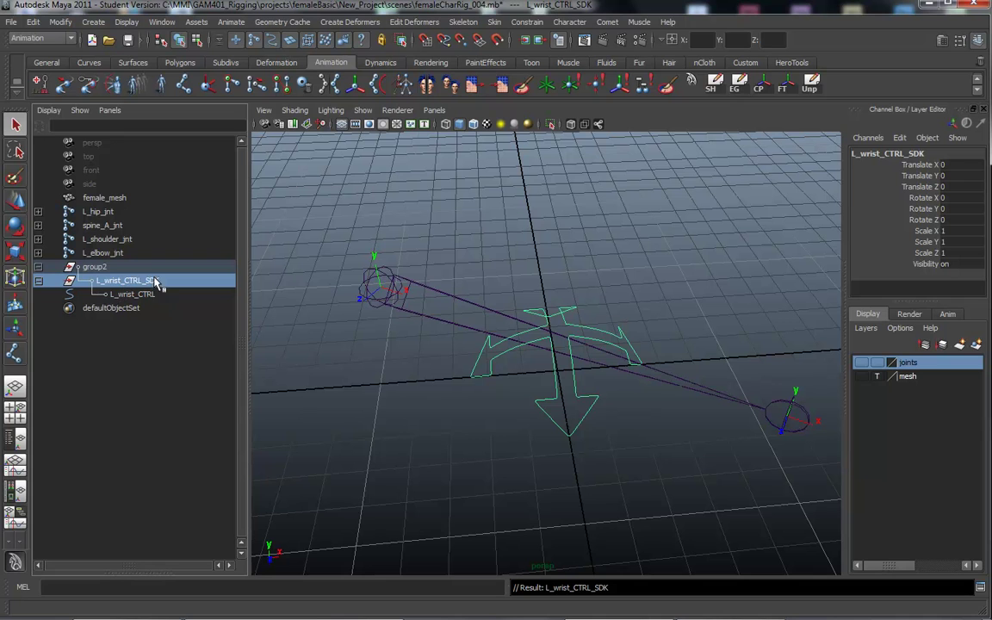
Rename the outer group2 as L_wrist_CTRL_Off.
{"action": "double_click", "coordinate": [104, 267]}
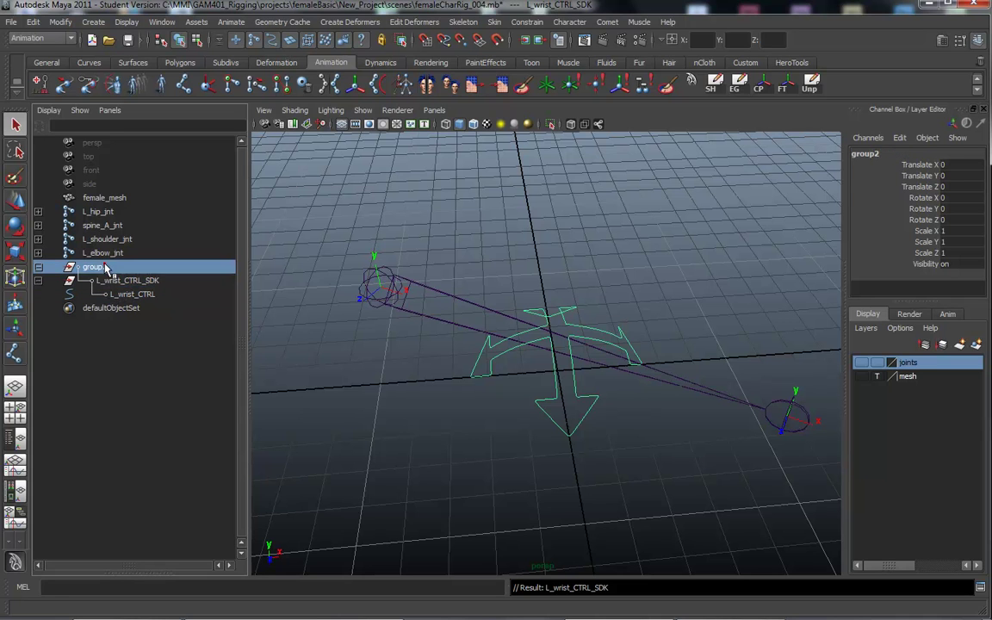
{"action": "type", "text": "L_wrist_CTRL_Off"}
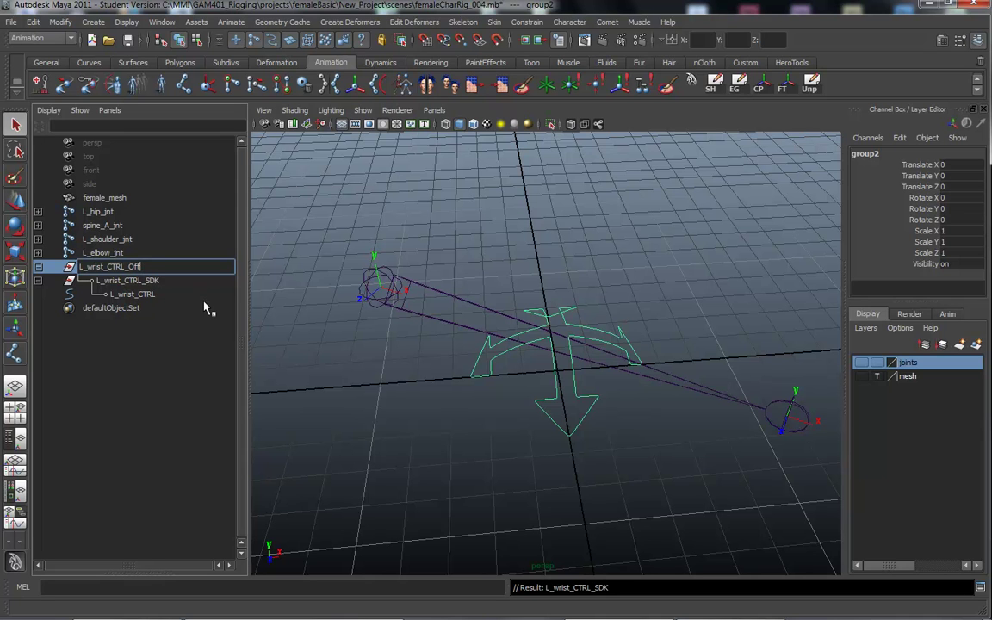
{"action": "key", "text": "Return"}
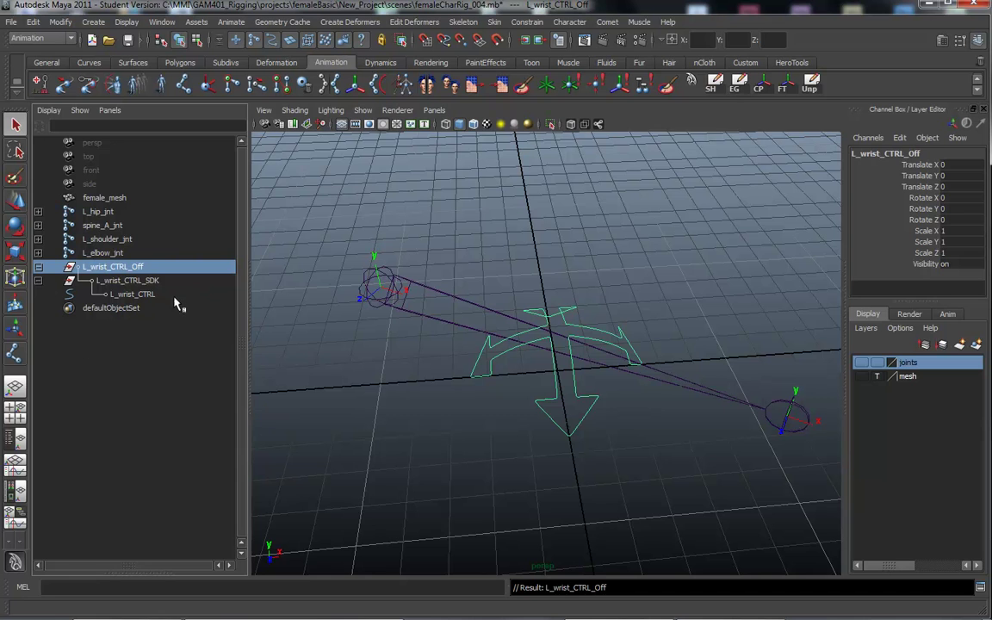
Inspect the translate, rotate and scale values of the L_wrist_CTRL curve.
{"action": "right_click_drag", "start_coordinate": [532, 442], "coordinate": [522, 380], "text": "alt"}
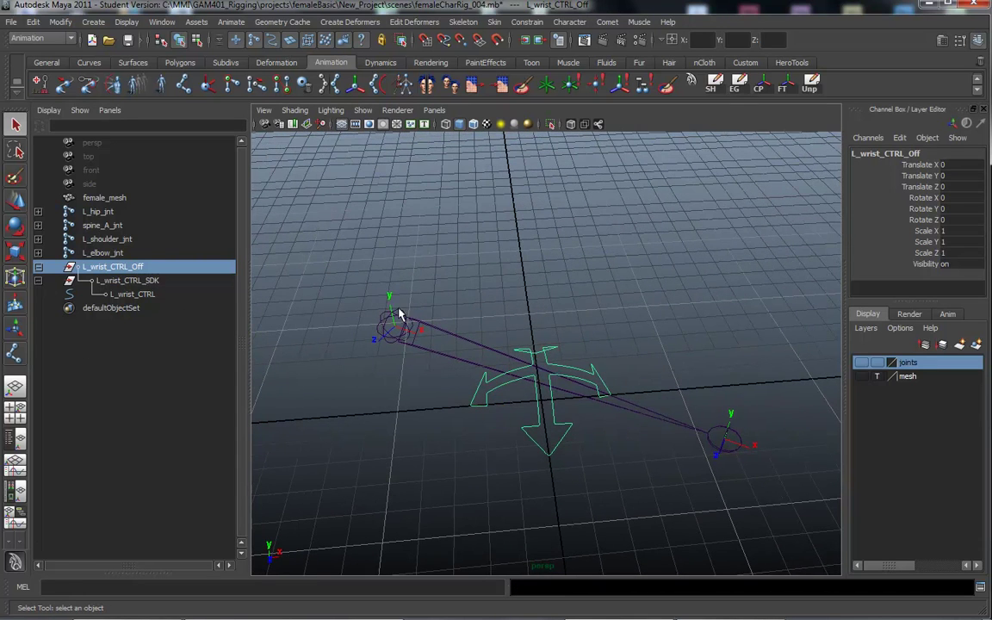
{"action": "left_click", "coordinate": [134, 295]}
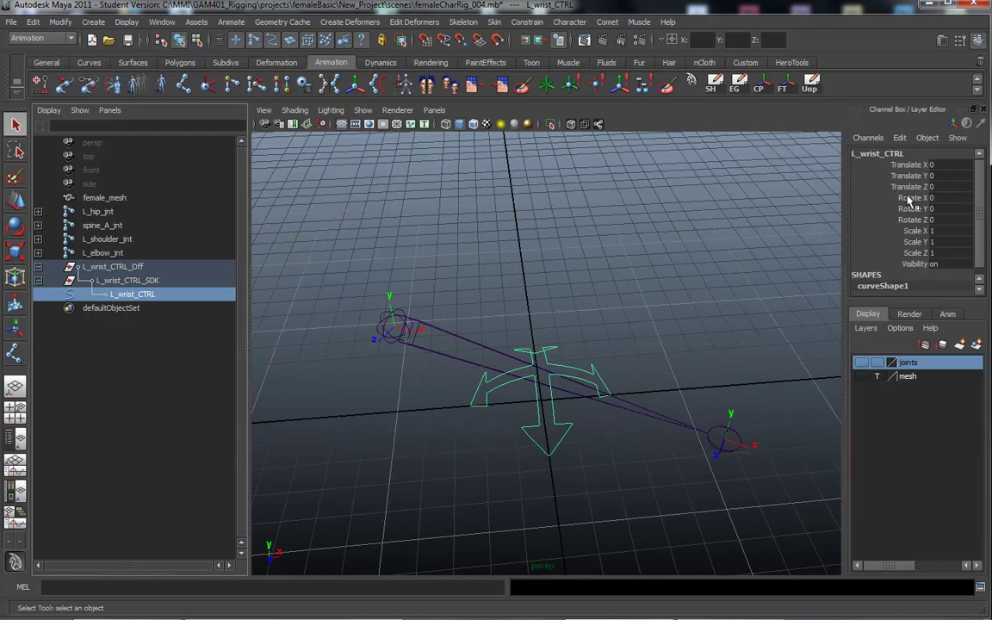
{"action": "left_click_drag", "start_coordinate": [948, 251], "coordinate": [930, 166]}
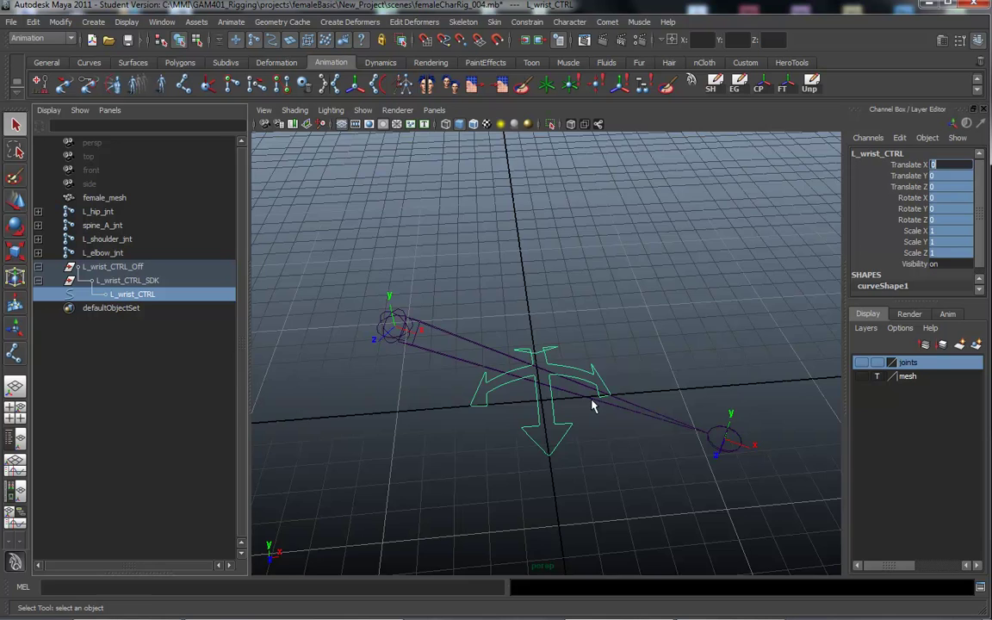
{"action": "left_click_drag", "start_coordinate": [592, 406], "coordinate": [482, 379], "text": "alt"}
Move the L_wrist_CTRL_Off group to about -1.708 in X and 0.995 in Z.
{"action": "left_click", "coordinate": [143, 268]}
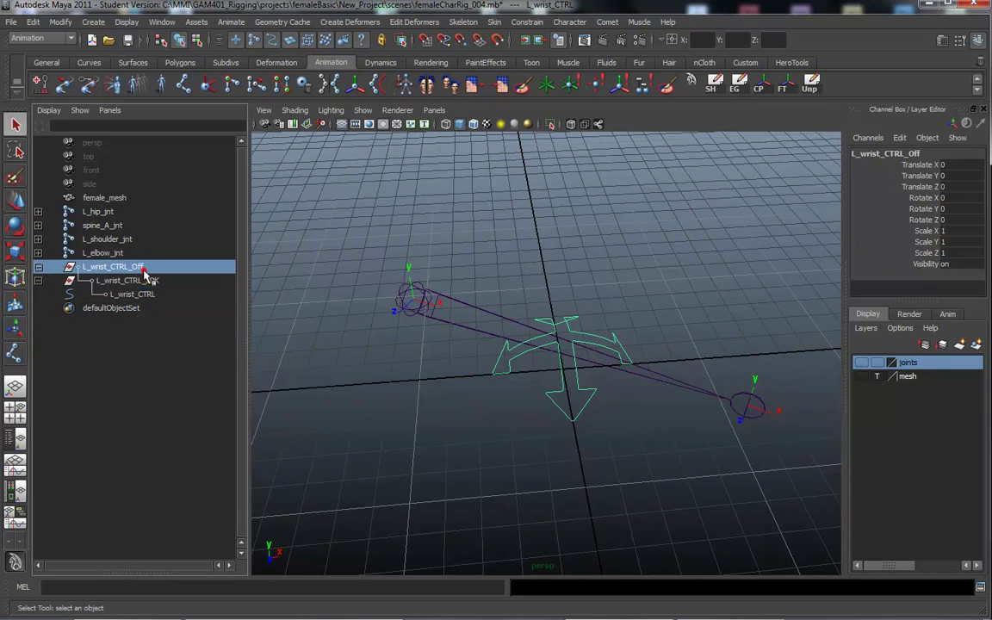
{"action": "left_click_drag", "start_coordinate": [456, 422], "coordinate": [479, 405], "text": "alt"}
{"action": "key", "text": "w"}
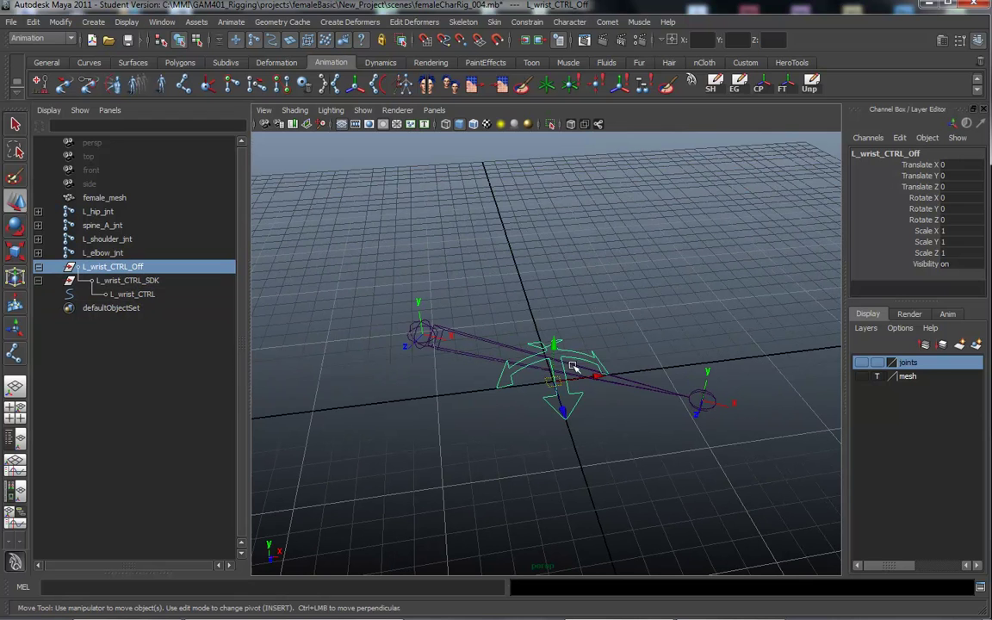
{"action": "left_click_drag", "start_coordinate": [600, 381], "coordinate": [500, 389]}
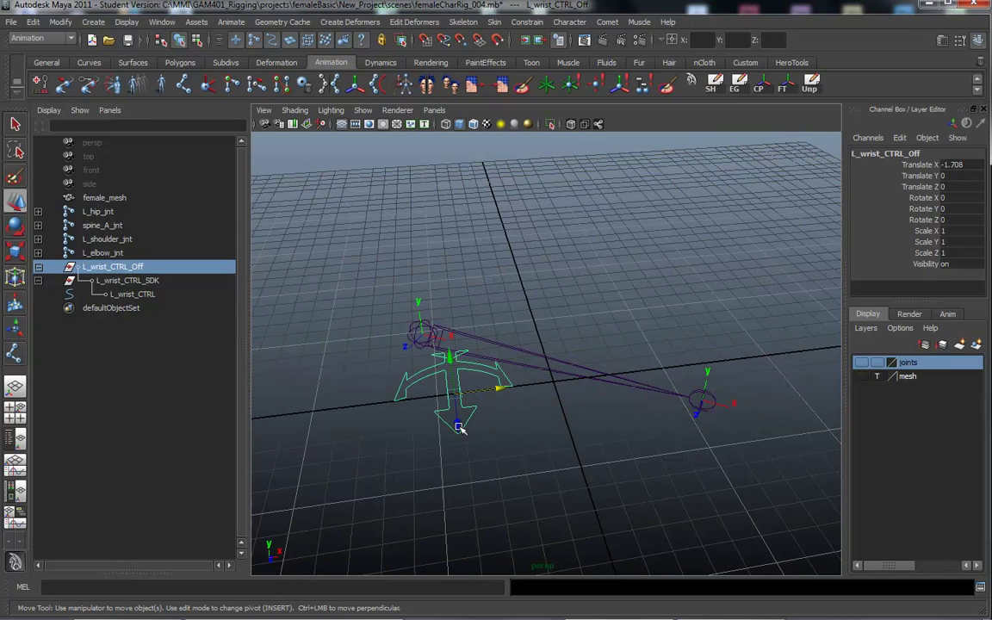
{"action": "left_click_drag", "start_coordinate": [460, 428], "coordinate": [464, 471]}
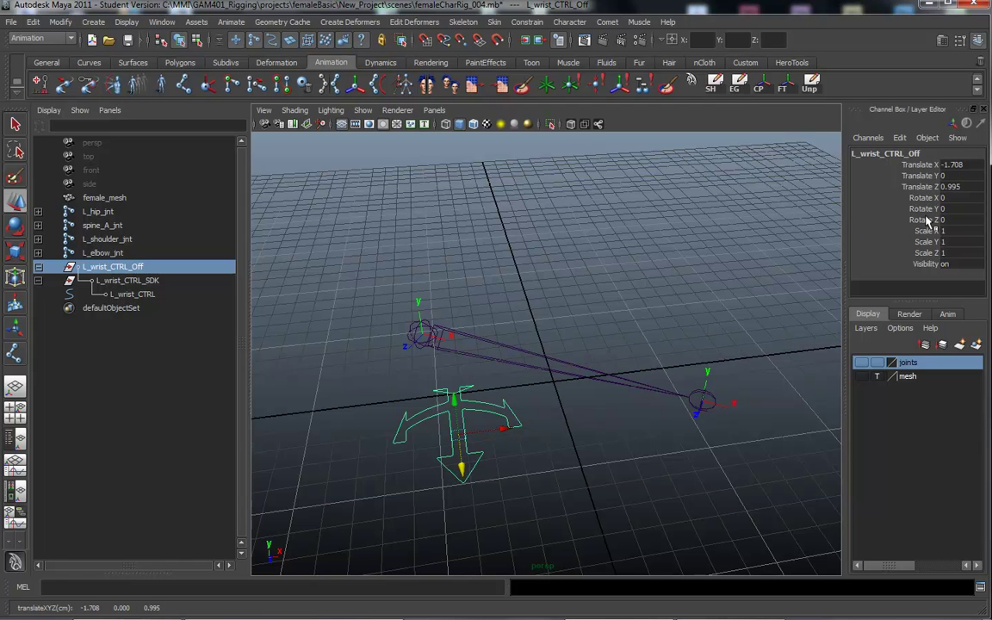
Compare the translate and rotate values of the L_wrist_CTRL_Off group with those of the L_wrist_CTRL curve.
{"action": "left_click_drag", "start_coordinate": [926, 220], "coordinate": [921, 165]}
{"action": "middle_click_drag", "start_coordinate": [582, 434], "coordinate": [592, 397], "text": "alt"}
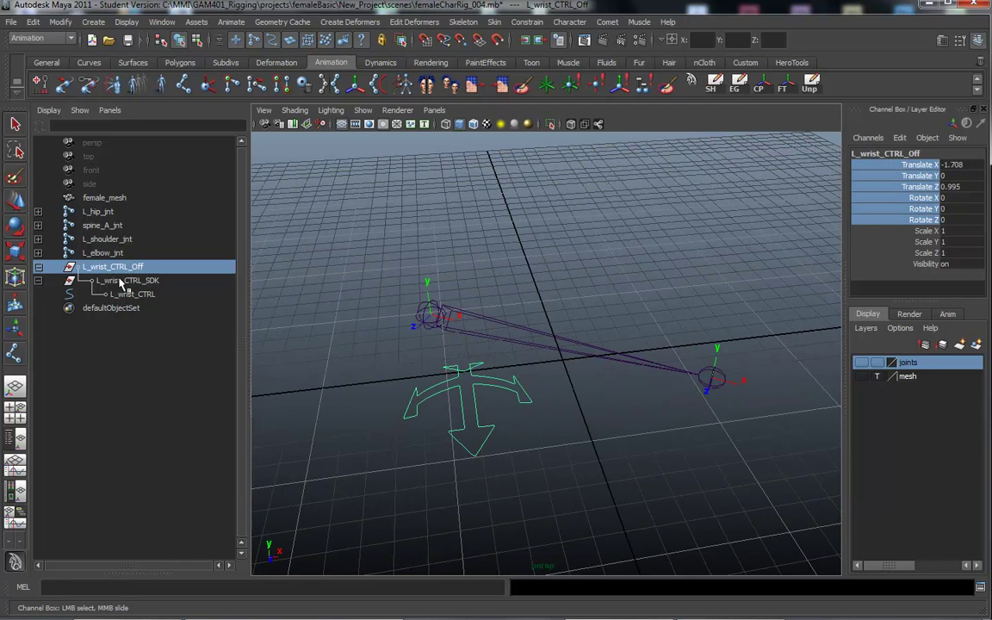
{"action": "left_click", "coordinate": [133, 294]}
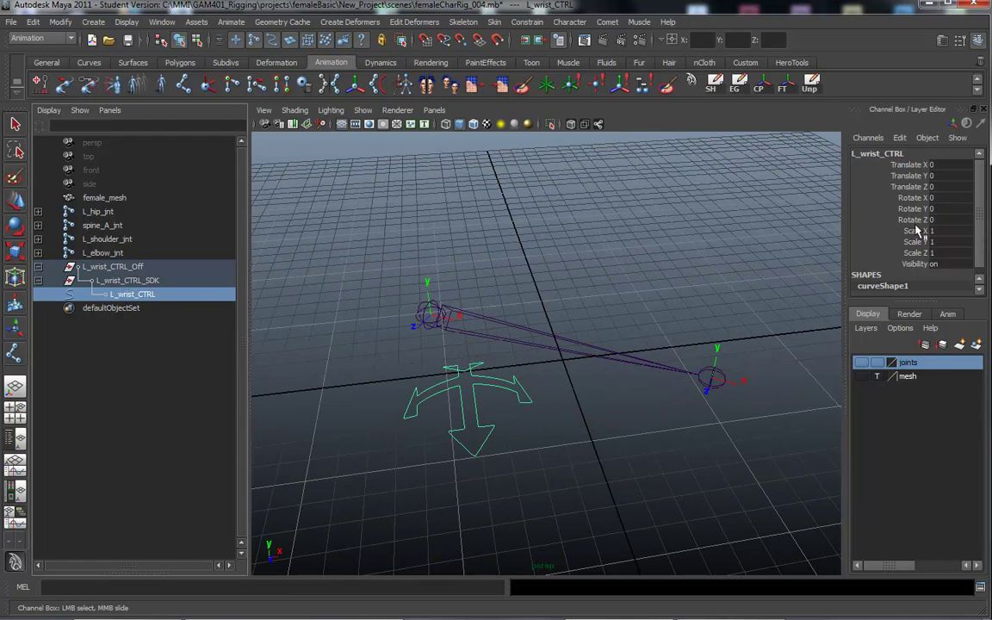
{"action": "mouse_move", "coordinate": [913, 220]}
{"action": "left_mouse_down"}
{"action": "mouse_move", "coordinate": [907, 166]}
{"action": "mouse_move", "coordinate": [910, 250]}
{"action": "mouse_move", "coordinate": [915, 185]}
{"action": "mouse_move", "coordinate": [917, 212]}
{"action": "left_mouse_up"}
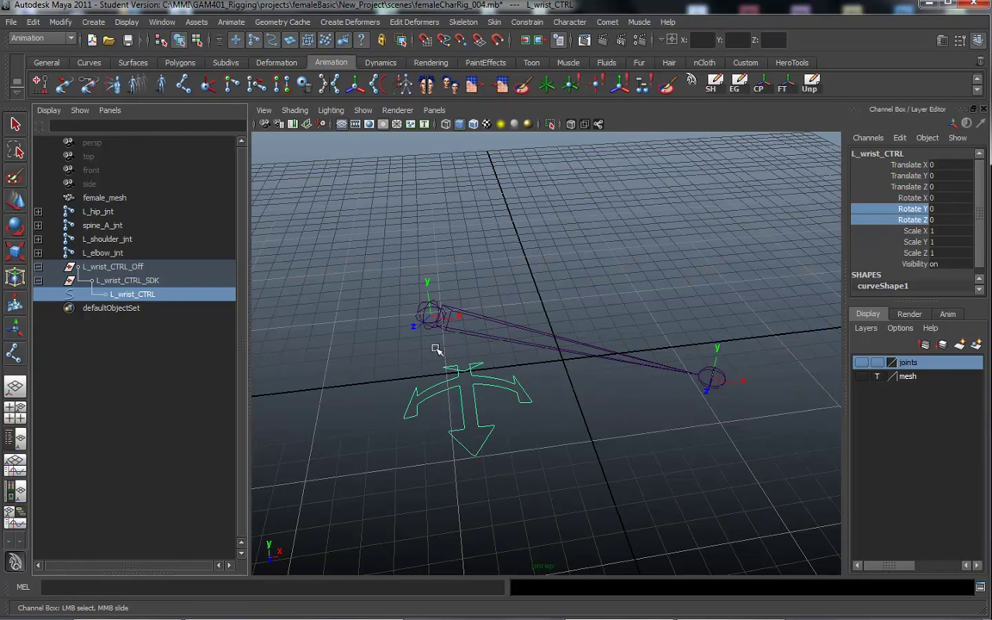
{"action": "middle_click_drag", "start_coordinate": [385, 404], "coordinate": [400, 396], "text": "alt"}
{"action": "left_click", "coordinate": [113, 268]}
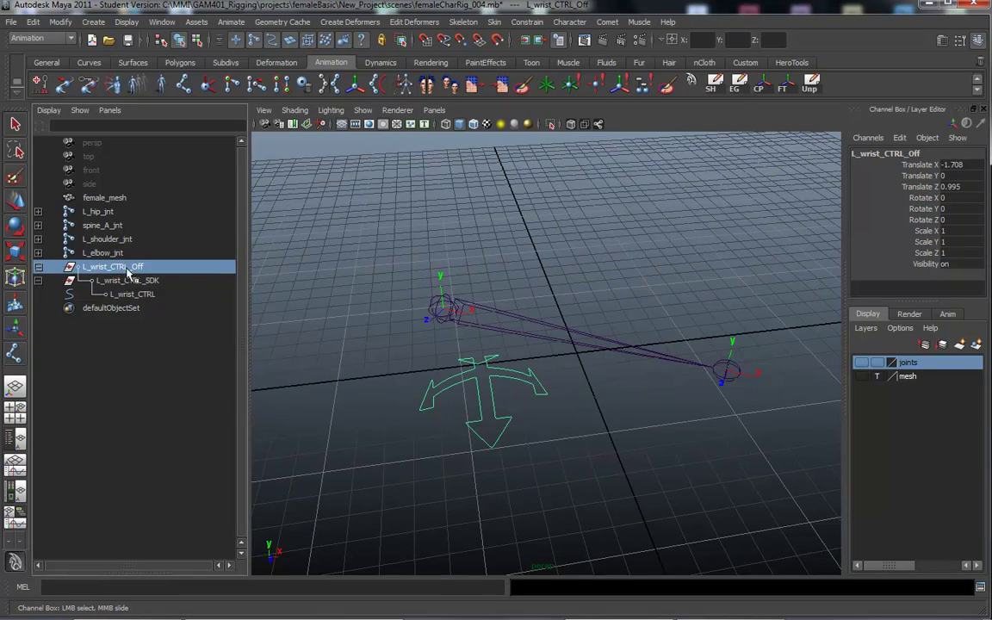
Undo the X and Z moves of the L_wrist_CTRL_Off group.
{"action": "key", "text": "ctrl+z"}
{"action": "key", "text": "ctrl+z"}
{"action": "key", "text": "ctrl+z"}
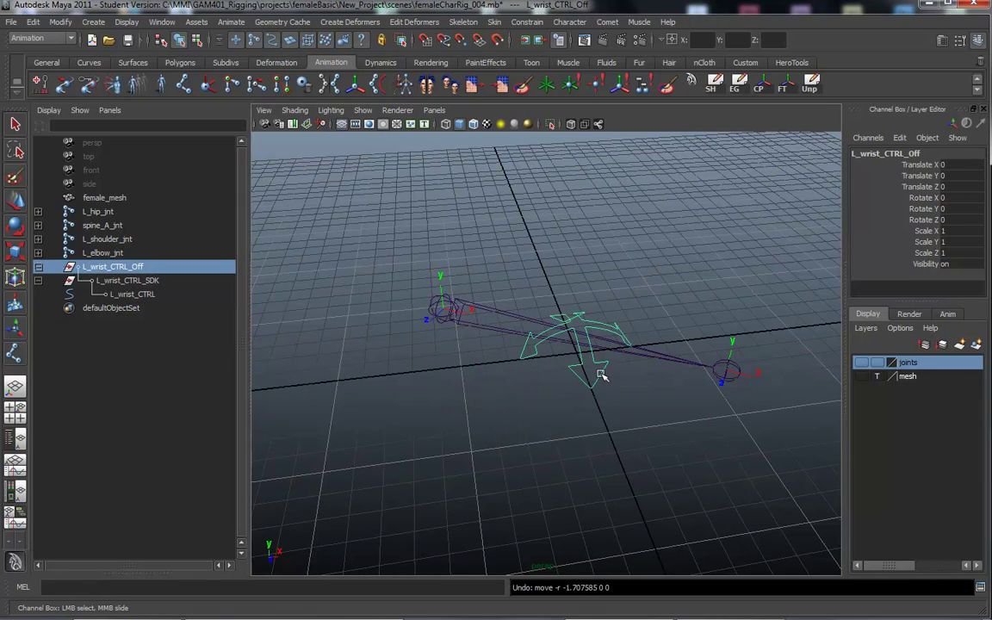
{"action": "left_click_drag", "start_coordinate": [492, 380], "coordinate": [454, 372], "text": "alt"}
{"action": "right_click_drag", "start_coordinate": [405, 349], "coordinate": [485, 338], "text": "alt"}
{"action": "middle_click_drag", "start_coordinate": [441, 328], "coordinate": [348, 306], "text": "alt"}
{"action": "right_click_drag", "start_coordinate": [351, 308], "coordinate": [428, 313], "text": "alt"}
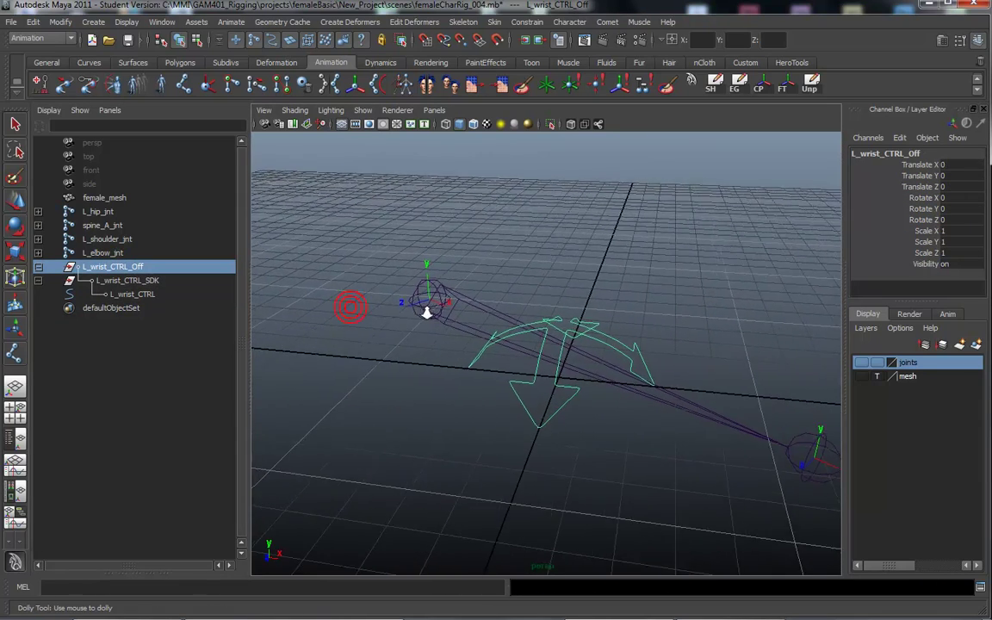
{"action": "left_click_drag", "start_coordinate": [427, 312], "coordinate": [405, 321], "text": "alt"}
{"action": "left_click", "coordinate": [126, 294]}
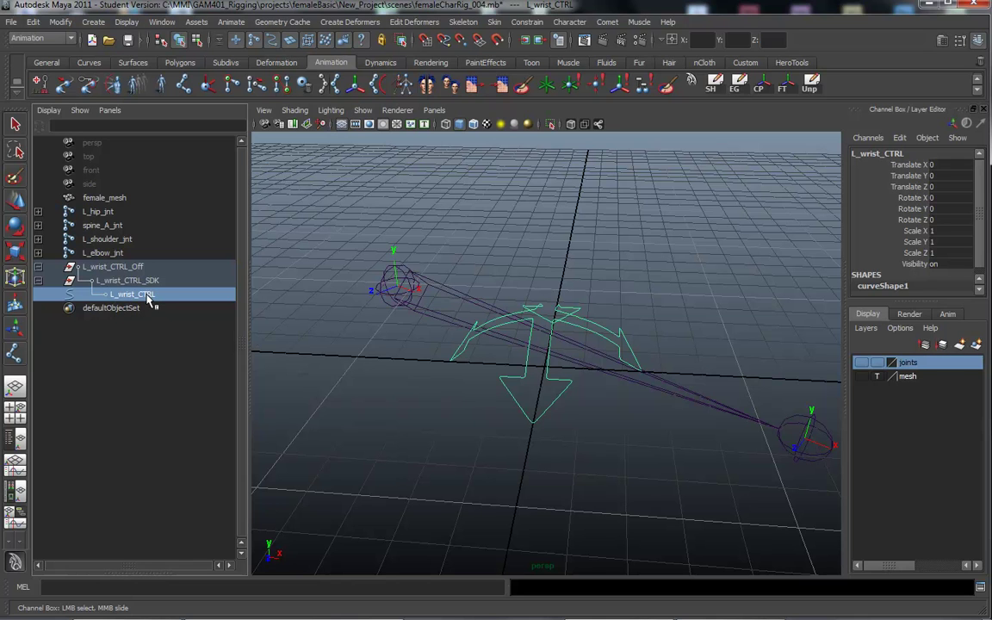
Replace "wrist" with "elbow" in all names of the L_wrist_CTRL_Off hierarchy using Search and Replace Names.
{"action": "left_click", "coordinate": [102, 268]}
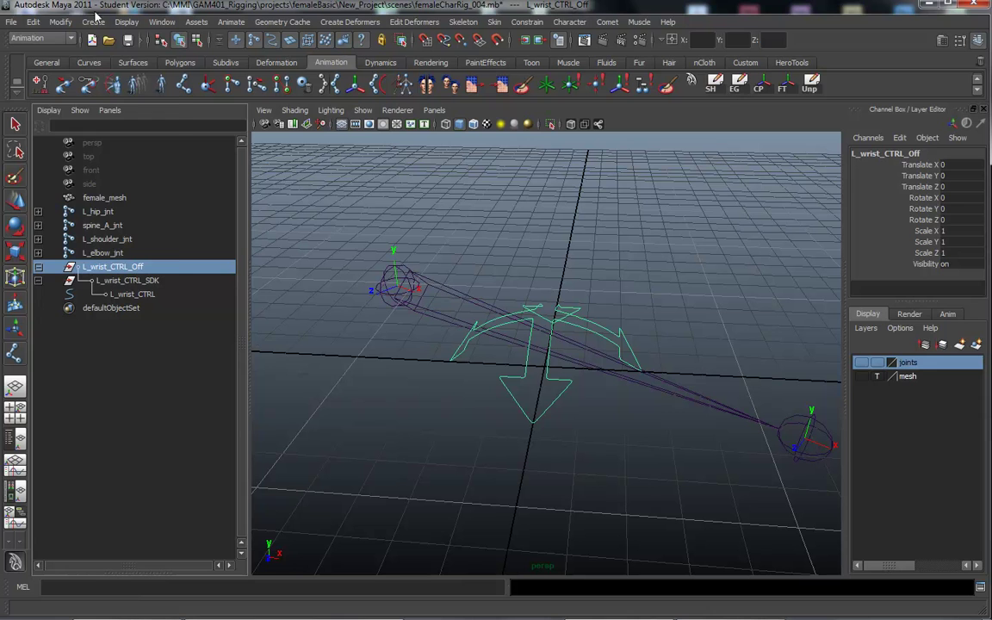
{"action": "left_click", "coordinate": [60, 23]}
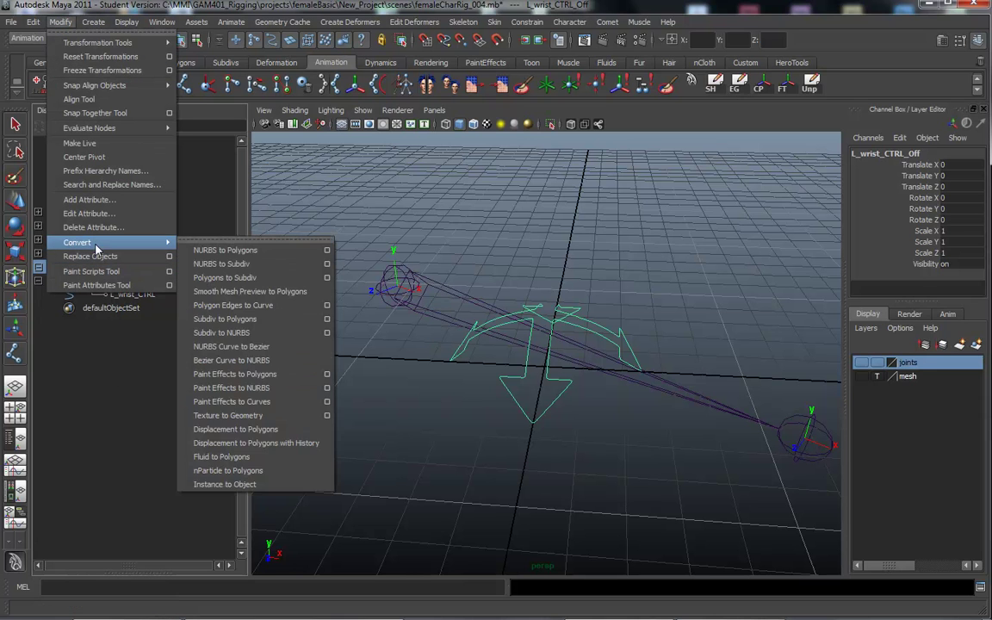
{"action": "left_click", "coordinate": [105, 184]}
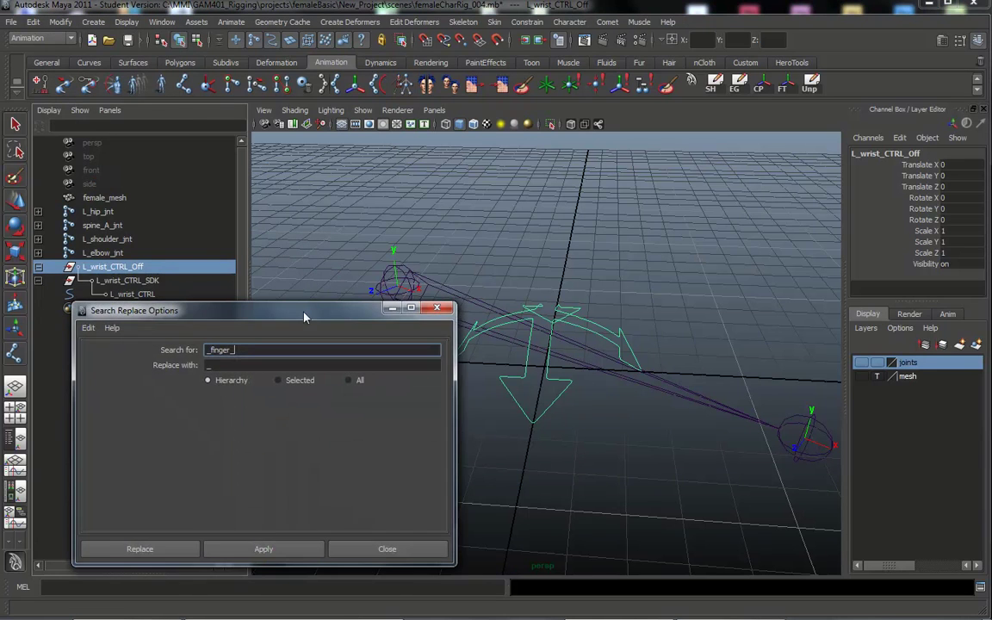
{"action": "left_click_drag", "start_coordinate": [256, 350], "coordinate": [188, 348]}
{"action": "type", "text": "wrist"}
{"action": "left_click", "coordinate": [226, 366]}
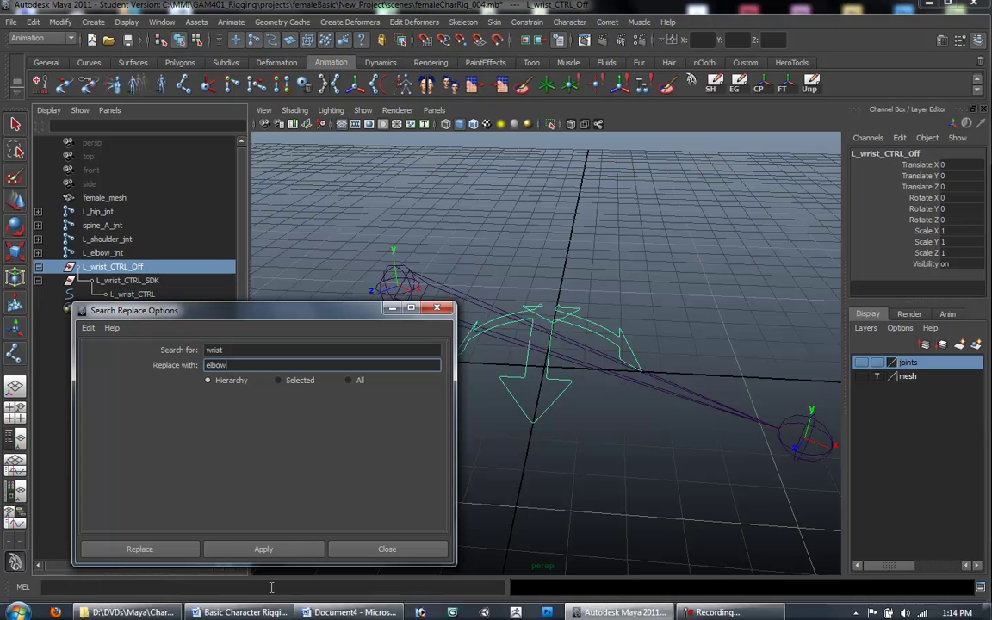
{"action": "left_click", "coordinate": [264, 548]}
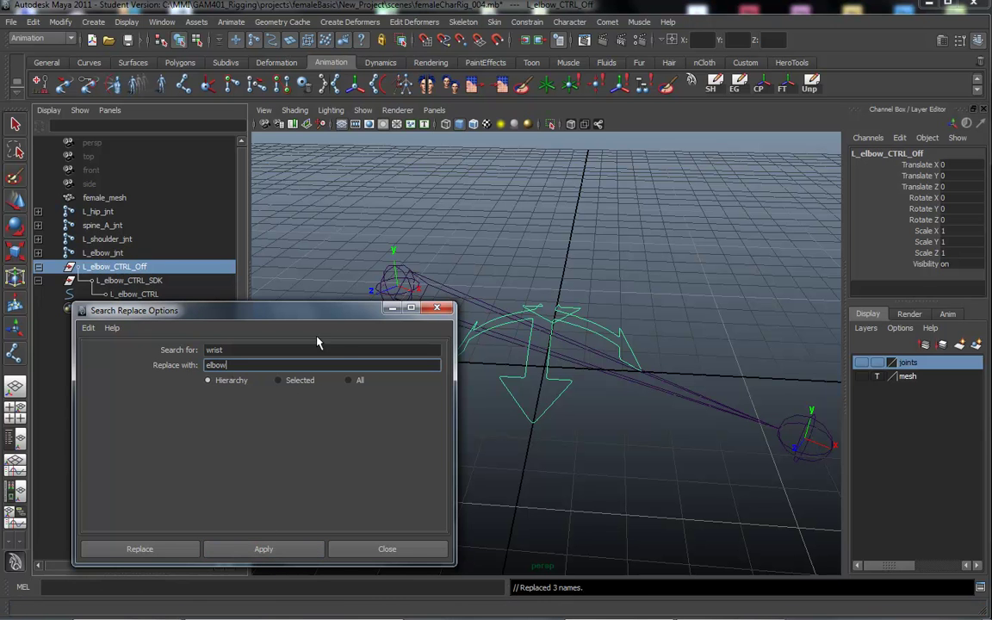
{"action": "left_click", "coordinate": [437, 309]}
Inspect the channel values of the L_elbow_CTRL curve and its L_elbow_CTRL_SDK parent group.
{"action": "left_click_drag", "start_coordinate": [354, 399], "coordinate": [409, 368], "text": "alt"}
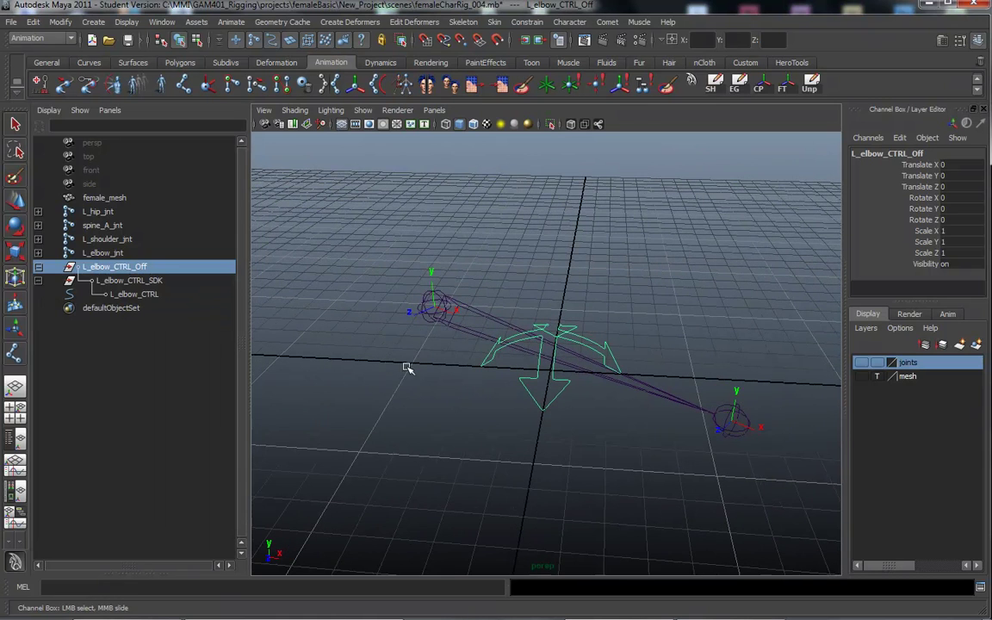
{"action": "left_click", "coordinate": [136, 296]}
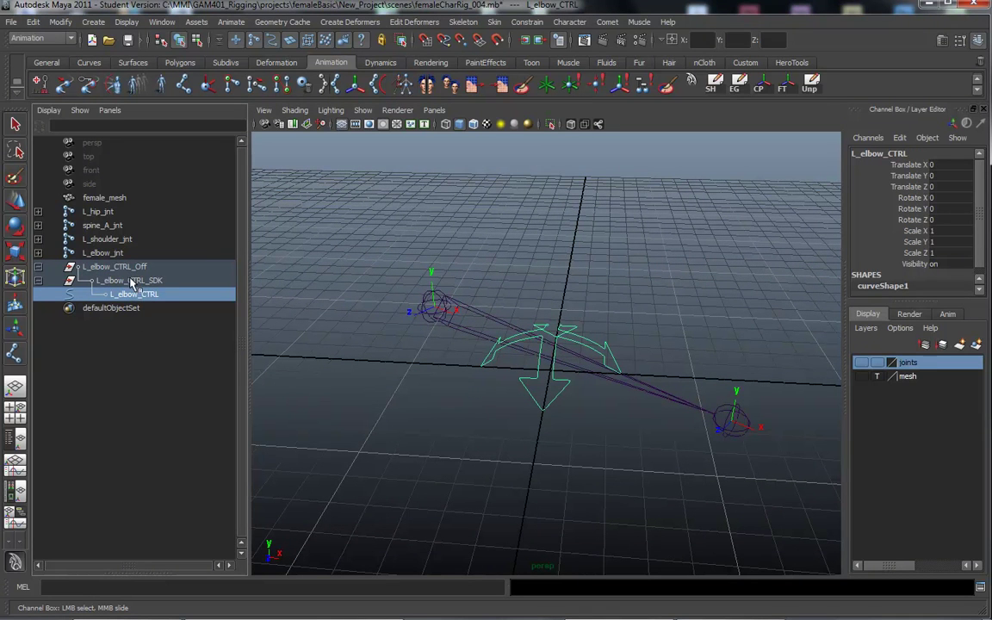
{"action": "left_click", "coordinate": [129, 280]}
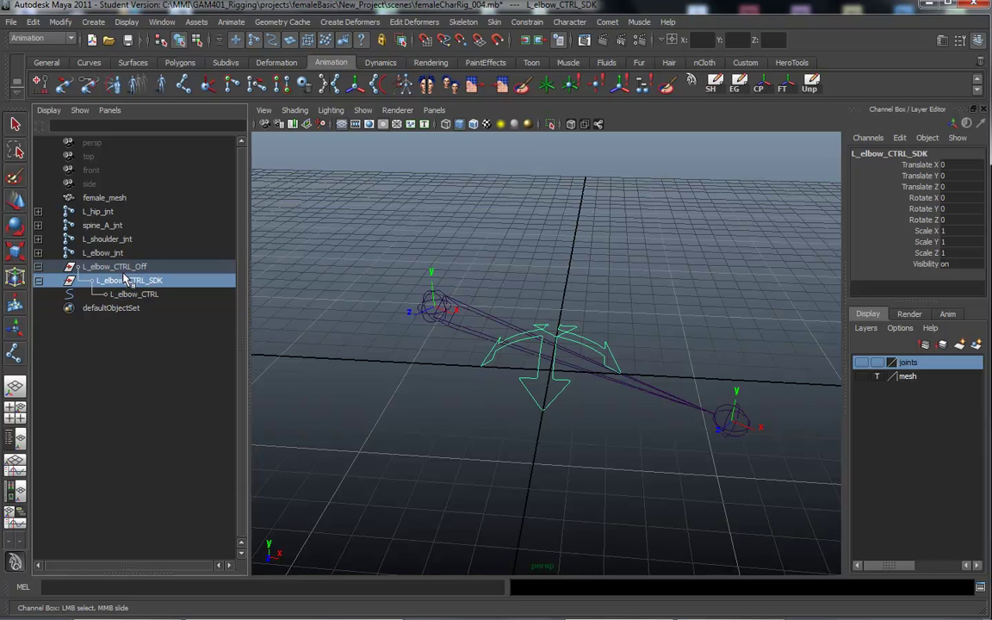
{"action": "left_click", "coordinate": [130, 295]}
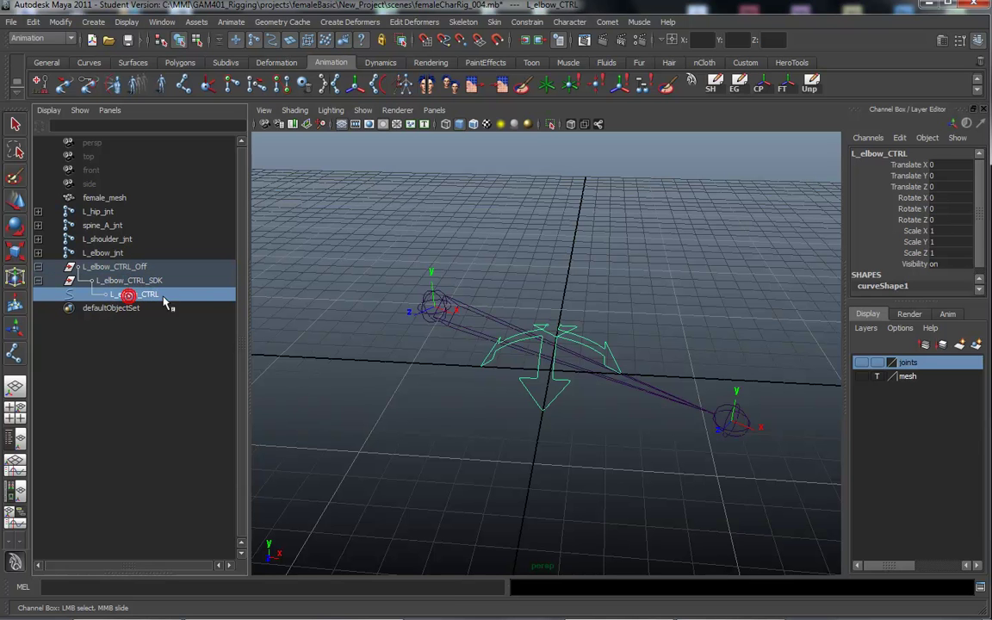
{"action": "left_click_drag", "start_coordinate": [512, 434], "coordinate": [434, 395], "text": "alt"}
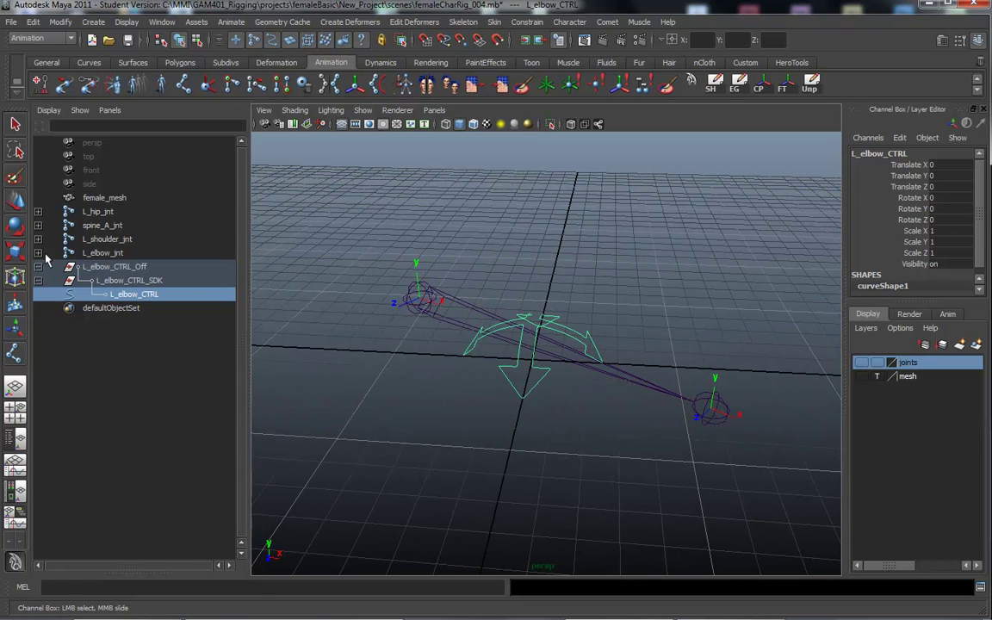
Display shape nodes in the object hierarchy and examine the curve shape under L_elbow_CTRL.
{"action": "left_click", "coordinate": [49, 111]}
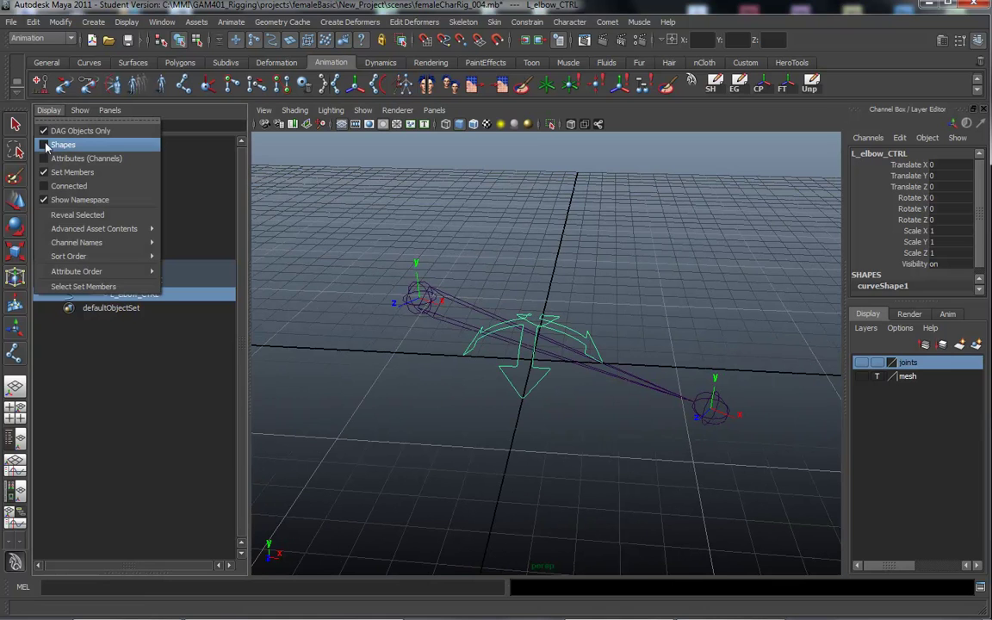
{"action": "left_click", "coordinate": [43, 143]}
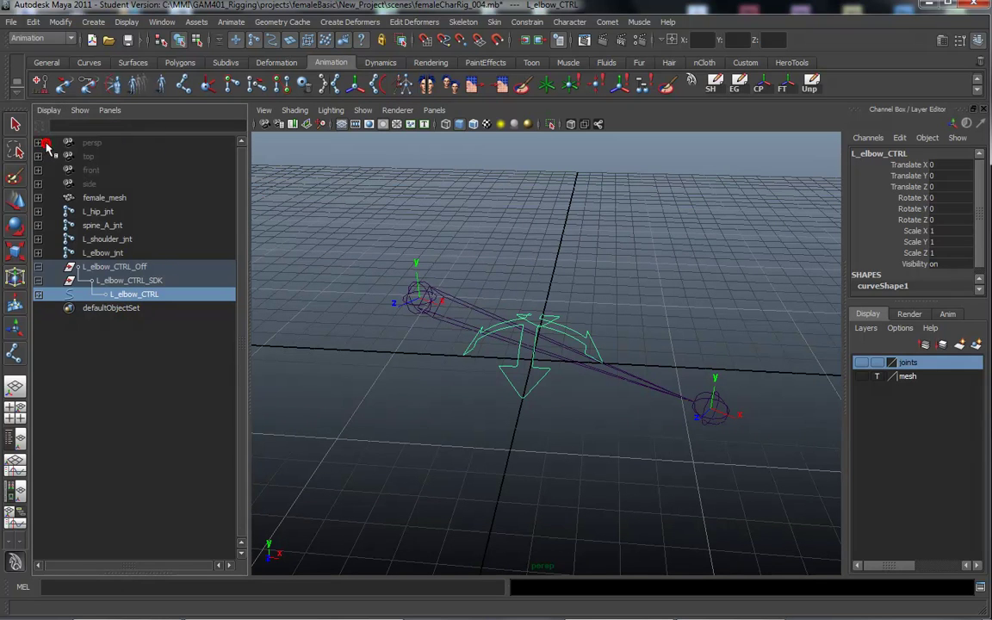
{"action": "left_click", "coordinate": [37, 295]}
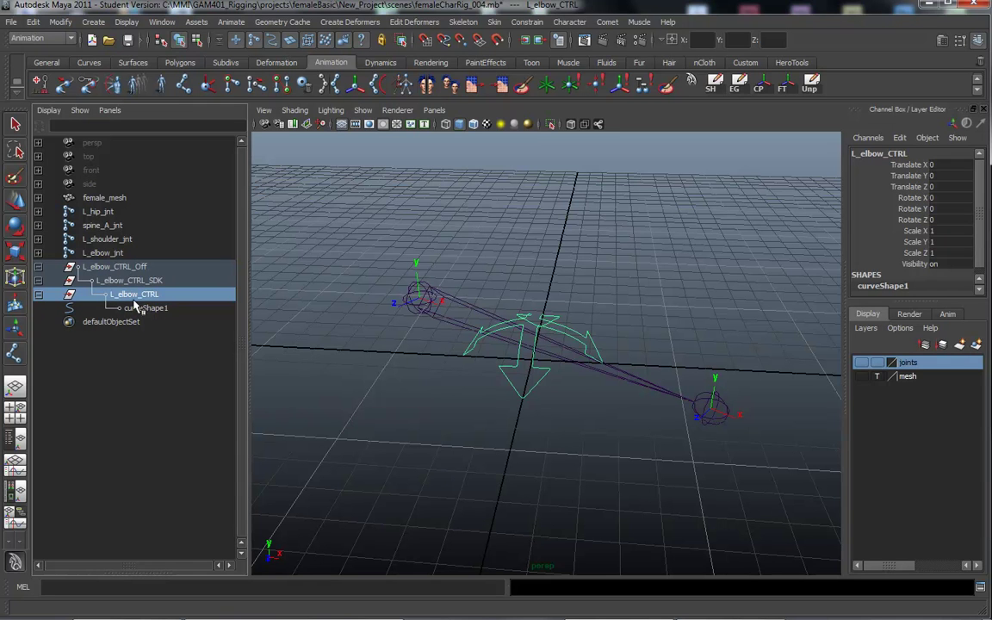
{"action": "left_click", "coordinate": [143, 309]}
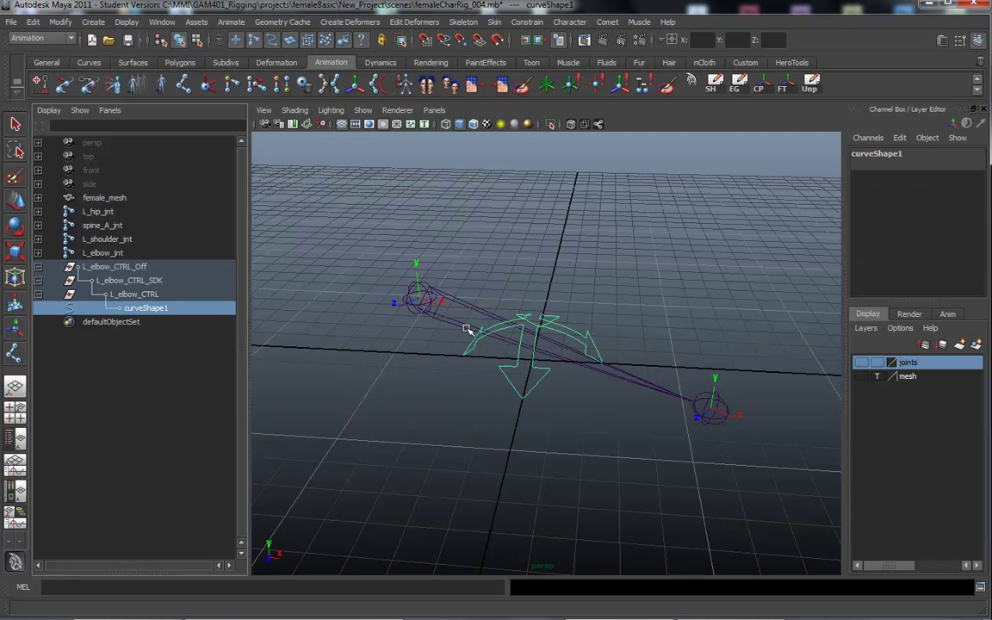
{"action": "left_click_drag", "start_coordinate": [466, 330], "coordinate": [447, 361], "text": "alt"}
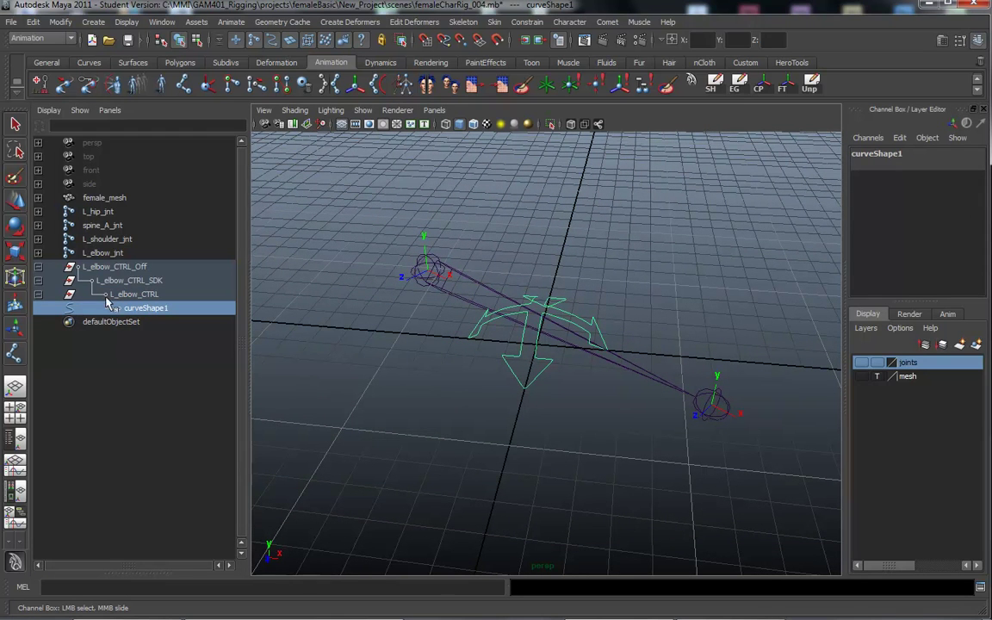
Hide the shape nodes in the object hierarchy, keeping the L_elbow_CTRL curve selected.
{"action": "left_click", "coordinate": [135, 294]}
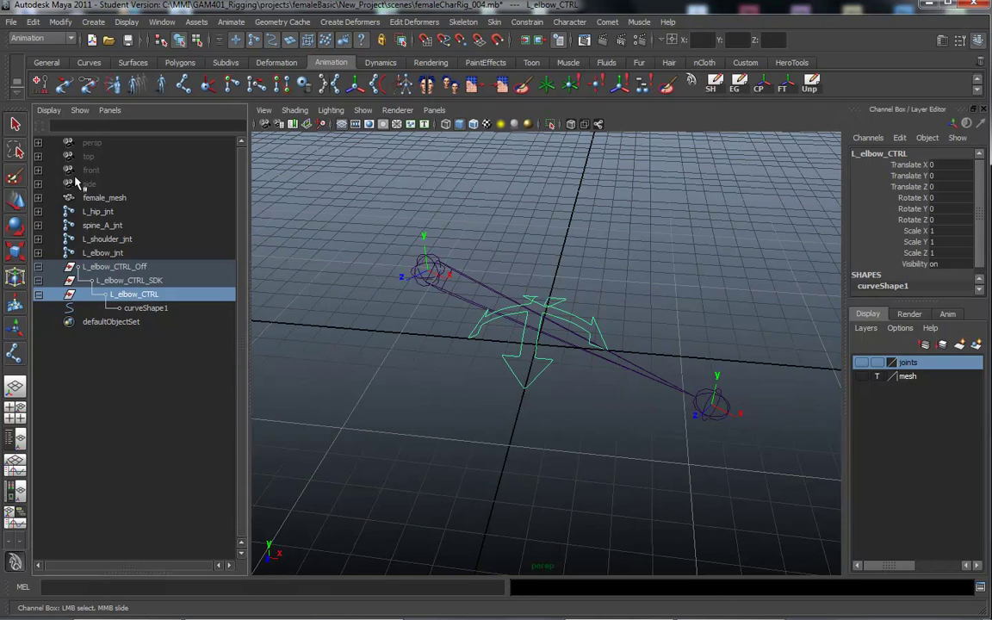
{"action": "left_click", "coordinate": [50, 110]}
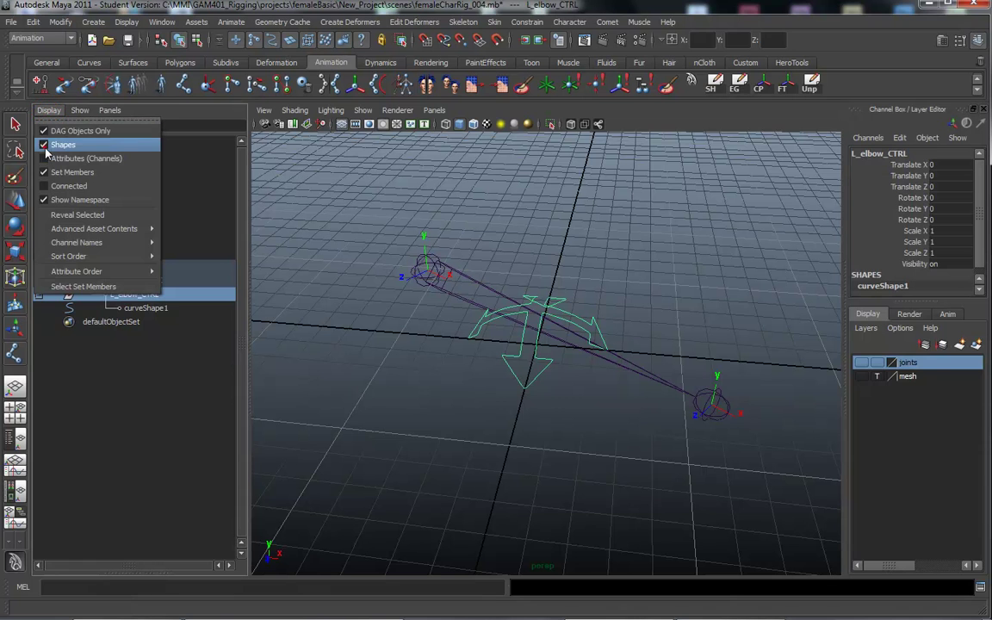
{"action": "left_click", "coordinate": [46, 147]}
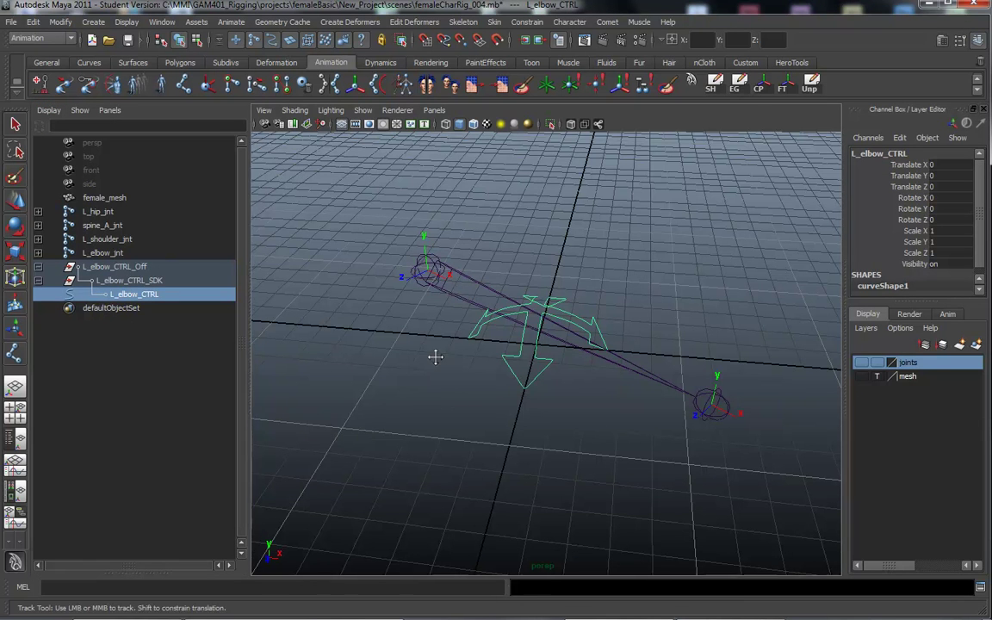
{"action": "middle_click_drag", "start_coordinate": [434, 357], "coordinate": [414, 365], "text": "alt"}
{"action": "right_click_drag", "start_coordinate": [415, 365], "coordinate": [427, 328], "text": "alt"}
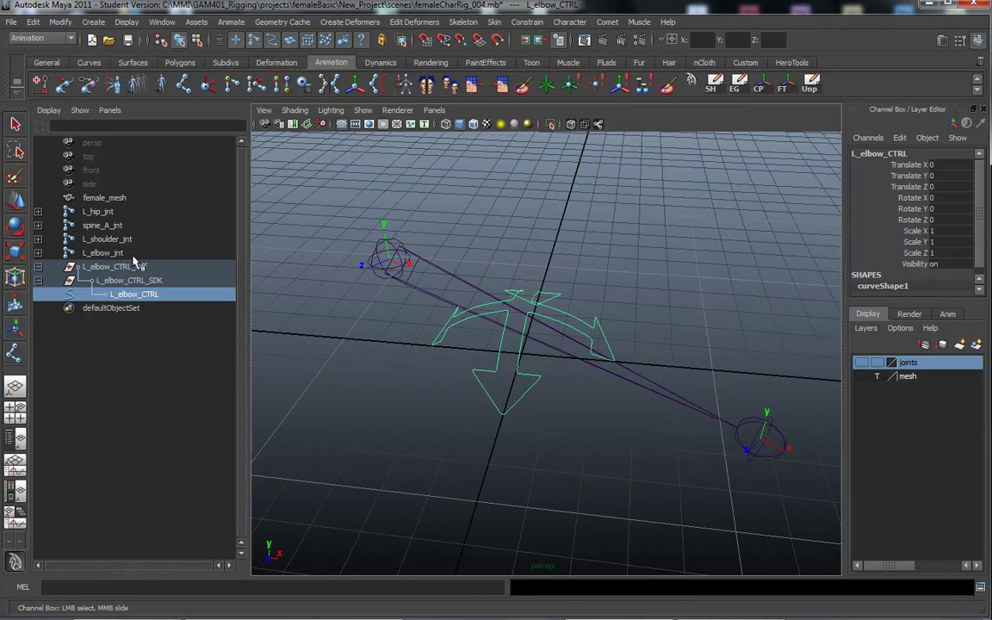
Parent the L_elbow_CTRL_Off group under the L_elbow_jnt joint.
{"action": "left_click", "coordinate": [120, 267]}
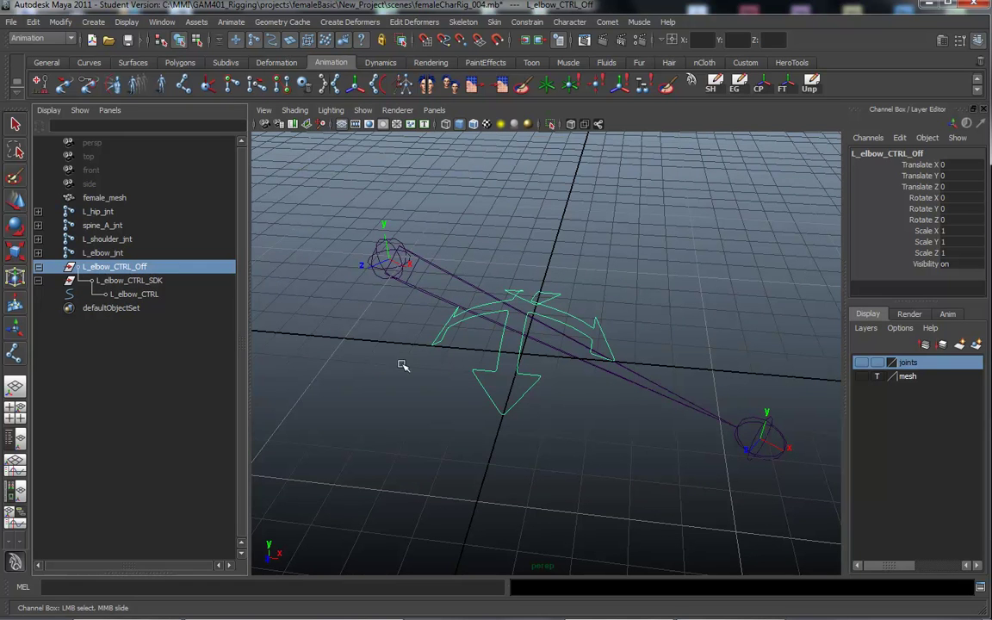
{"action": "left_click_drag", "start_coordinate": [401, 365], "coordinate": [398, 370], "text": "alt"}
{"action": "middle_click_drag", "start_coordinate": [390, 376], "coordinate": [404, 402], "text": "alt"}
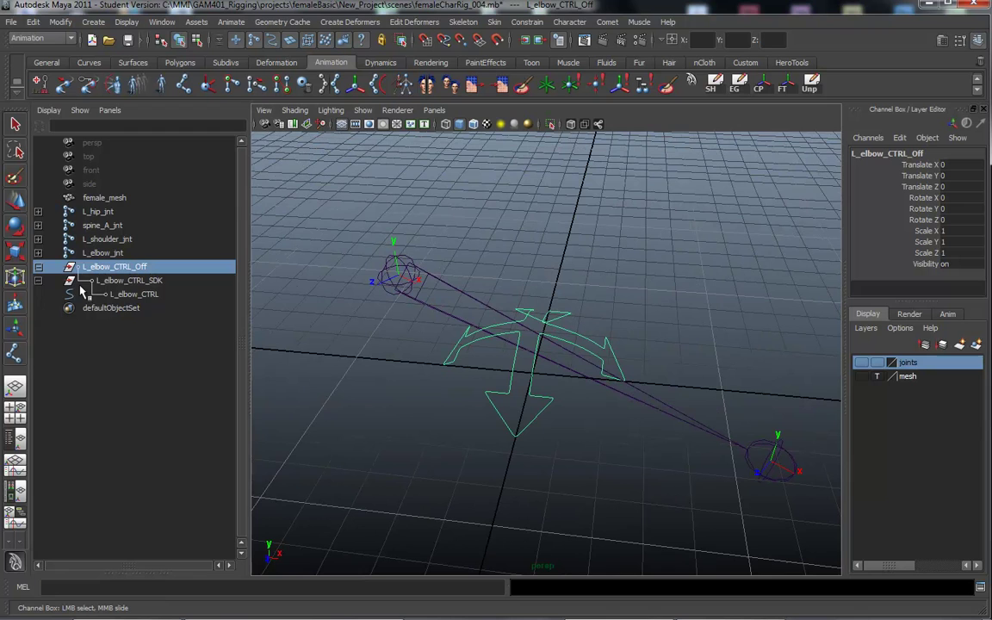
{"action": "left_click_drag", "start_coordinate": [512, 424], "coordinate": [478, 411], "text": "alt"}
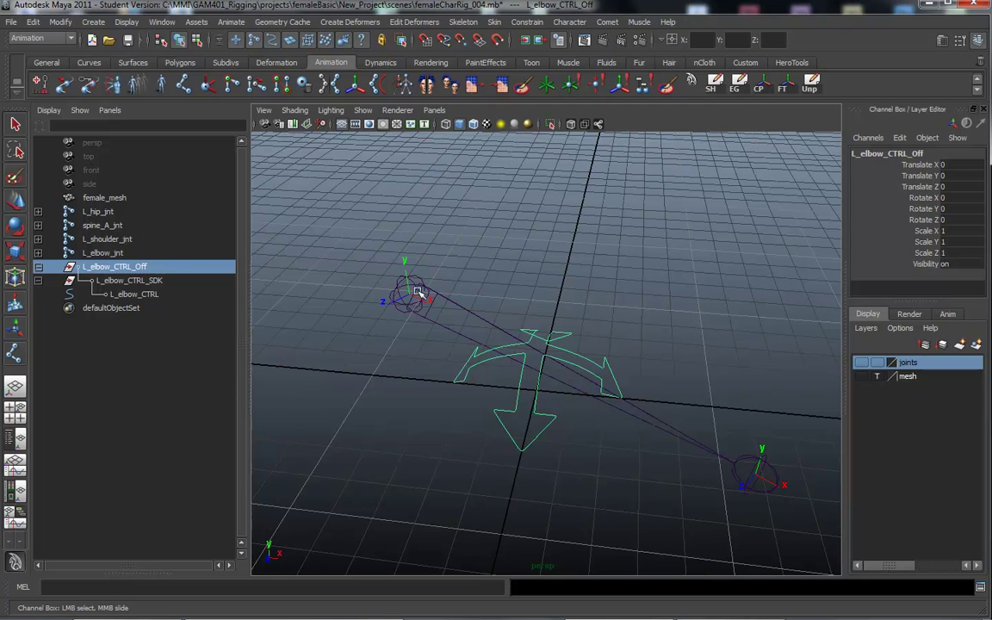
{"action": "mouse_move", "coordinate": [414, 318]}
{"action": "left_mouse_down", "text": "alt"}
{"action": "mouse_move", "coordinate": [421, 329]}
{"action": "mouse_move", "coordinate": [463, 328]}
{"action": "left_mouse_up", "text": "alt"}
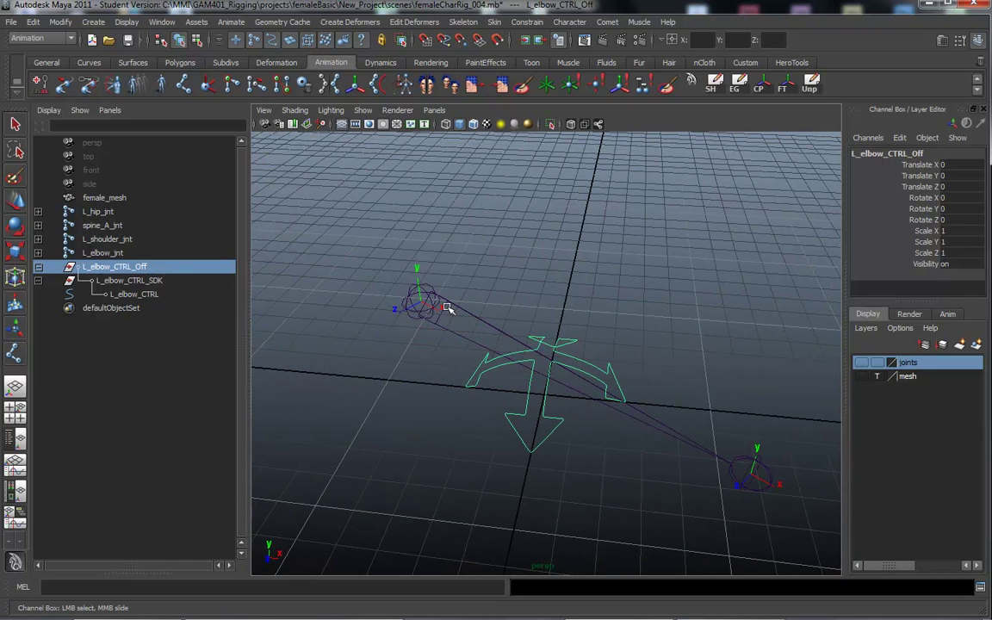
{"action": "left_click", "coordinate": [411, 308], "text": "shift"}
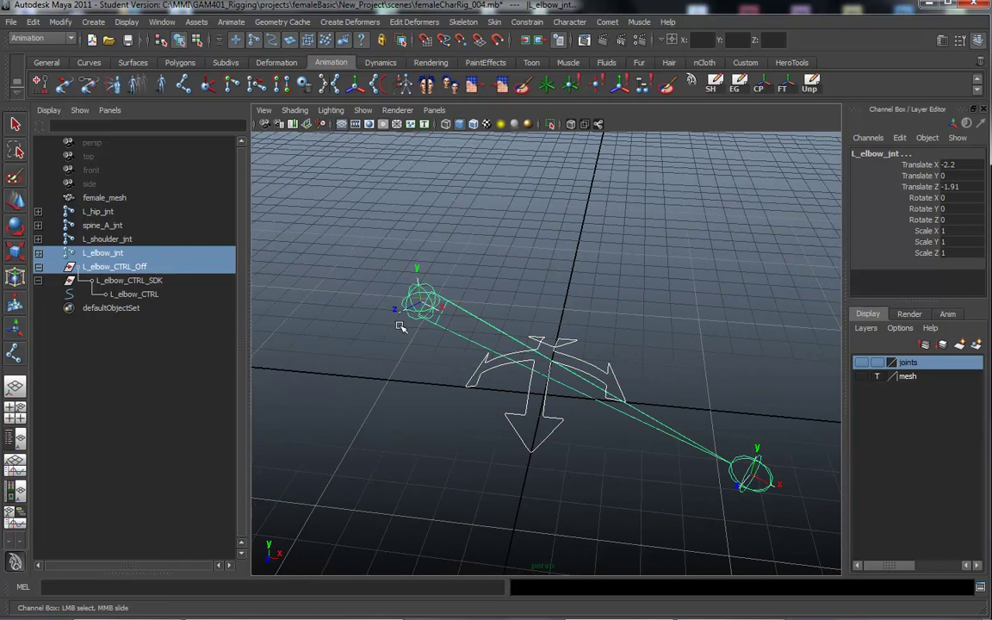
{"action": "key", "text": "p"}
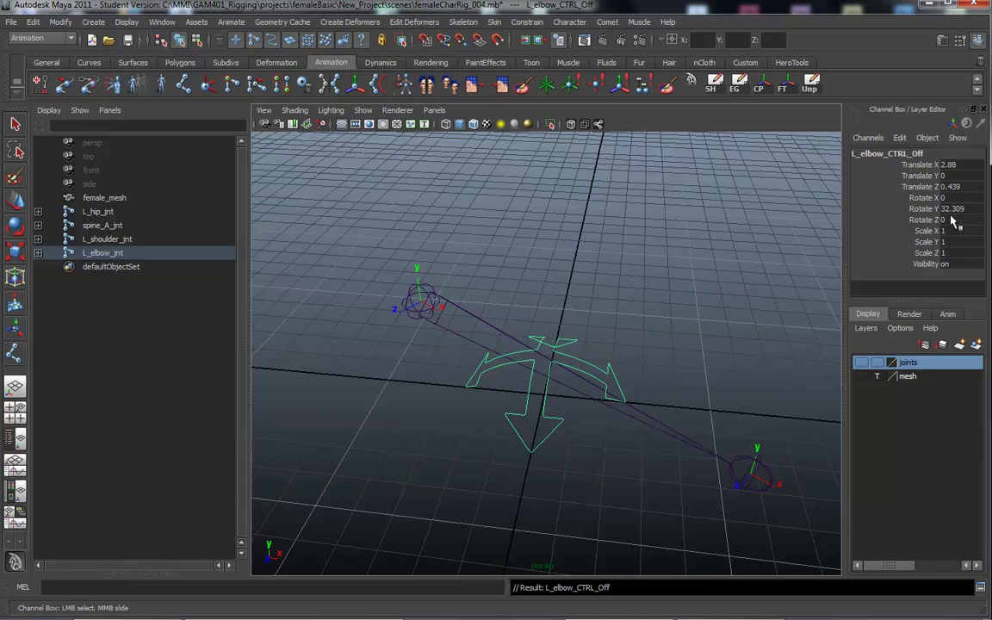
Set all translate and rotate values of L_elbow_CTRL_Off to 0 so the control aligns with the elbow joint.
{"action": "left_click_drag", "start_coordinate": [963, 221], "coordinate": [964, 164]}
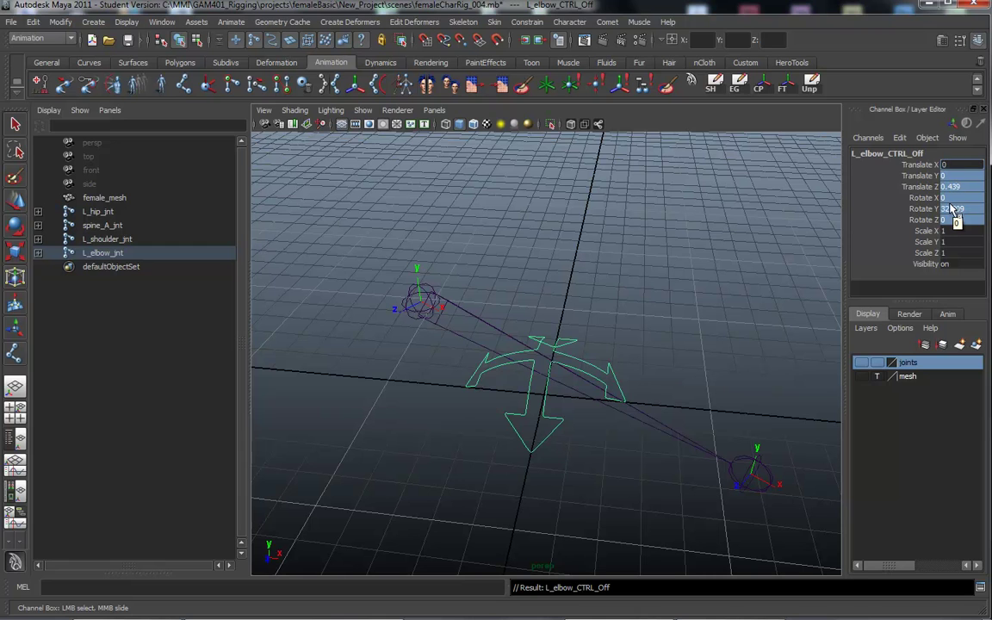
{"action": "key", "text": "Return"}
{"action": "left_click_drag", "start_coordinate": [361, 393], "coordinate": [456, 373], "text": "alt"}
{"action": "right_click_drag", "start_coordinate": [456, 374], "coordinate": [484, 381], "text": "alt"}
{"action": "middle_click_drag", "start_coordinate": [484, 374], "coordinate": [596, 374], "text": "alt"}
{"action": "left_click_drag", "start_coordinate": [405, 351], "coordinate": [415, 379], "text": "alt"}
{"action": "right_click_drag", "start_coordinate": [422, 379], "coordinate": [493, 379], "text": "alt"}
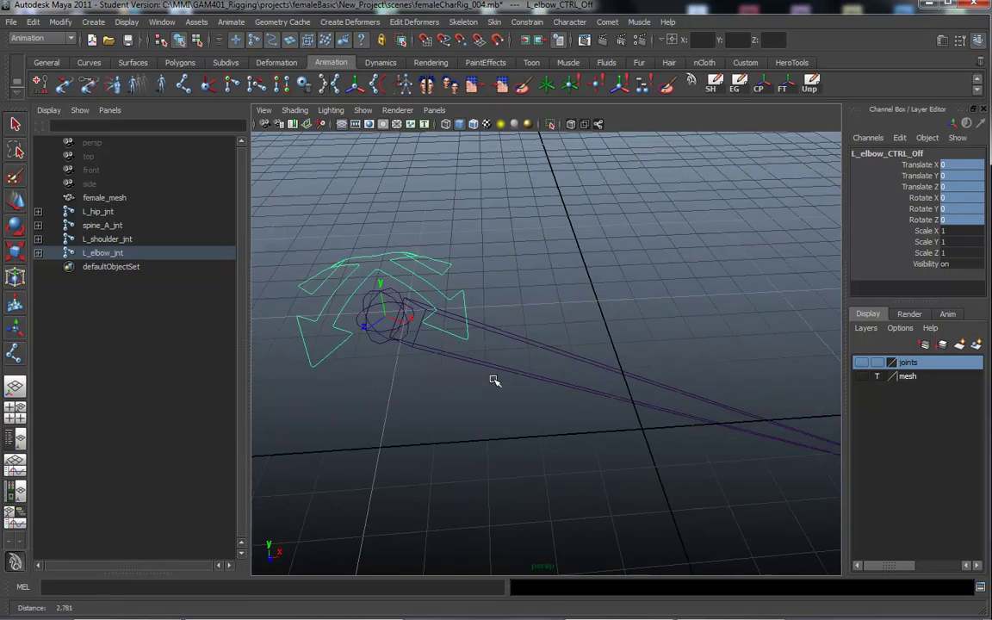
{"action": "middle_click_drag", "start_coordinate": [499, 367], "coordinate": [547, 379], "text": "alt"}
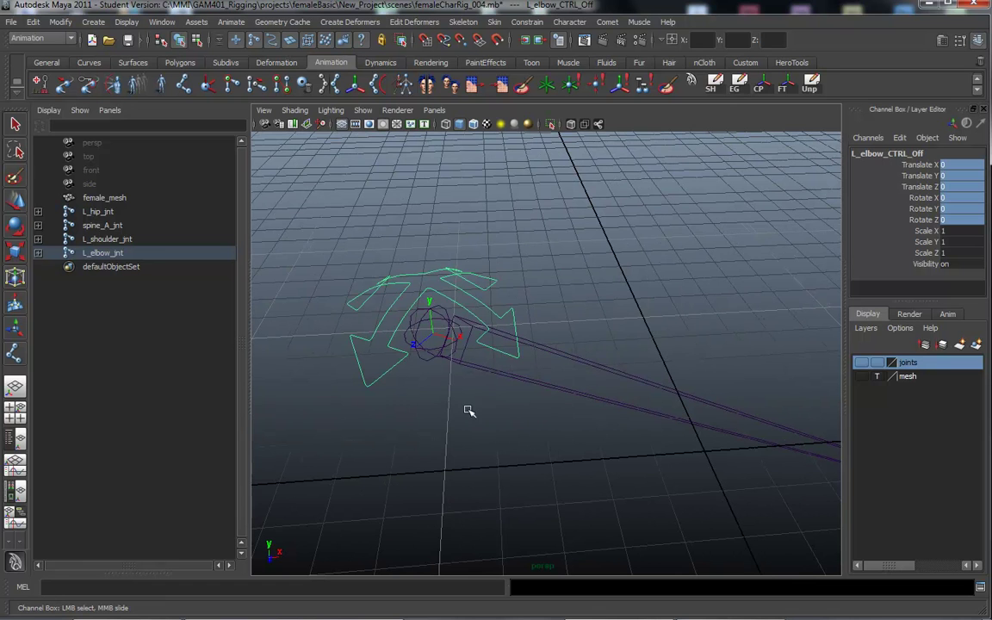
{"action": "left_click_drag", "start_coordinate": [628, 421], "coordinate": [505, 392], "text": "alt"}
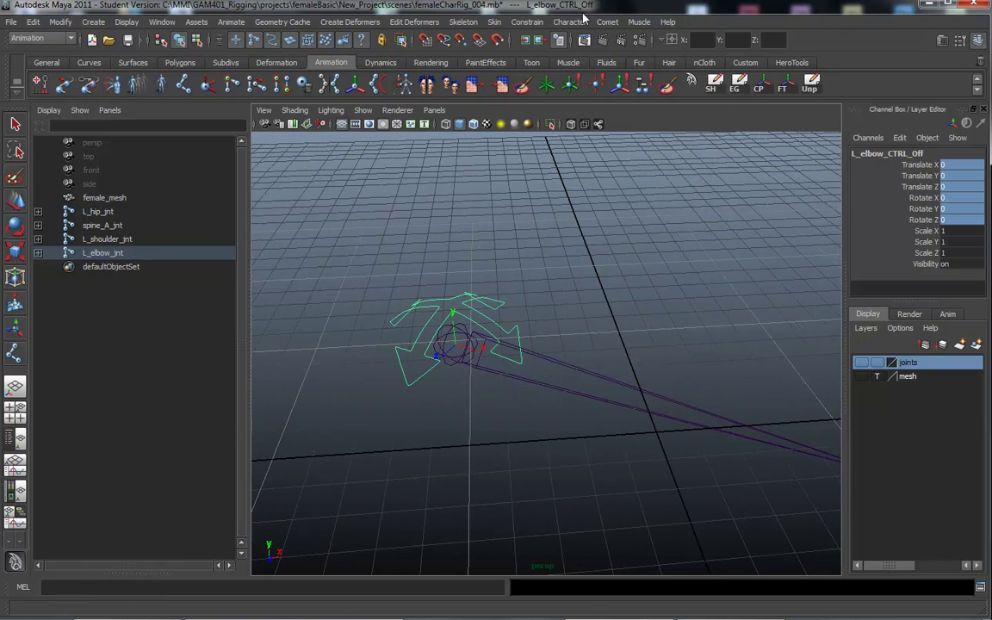
Show the local axes of L_elbow_CTRL_Off with cometJointOrient and examine their alignment at the elbow joint.
{"action": "left_click", "coordinate": [607, 22]}
{"action": "mouse_move", "coordinate": [646, 111]}
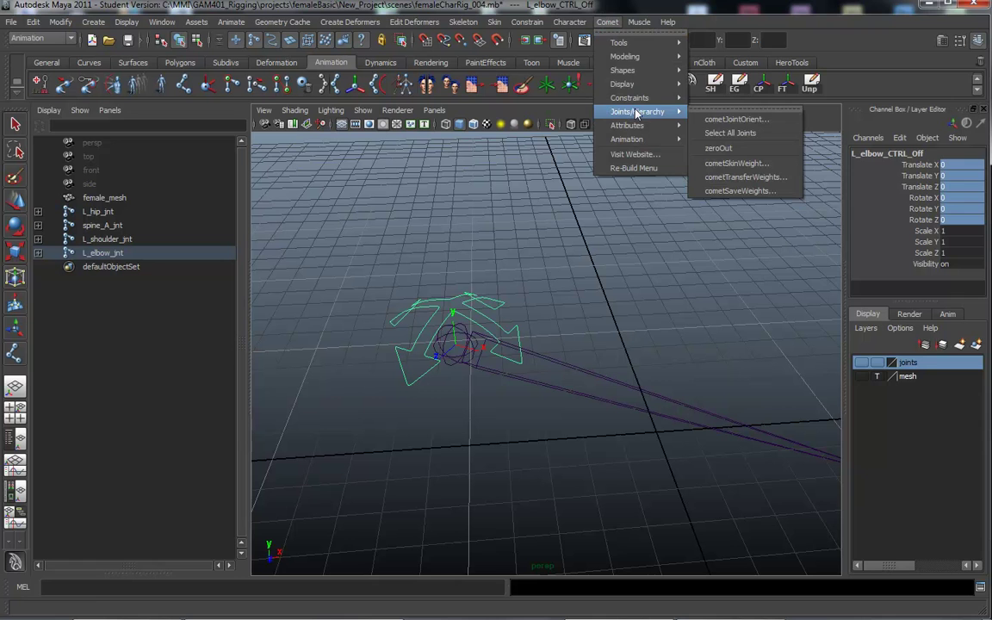
{"action": "left_click", "coordinate": [723, 119]}
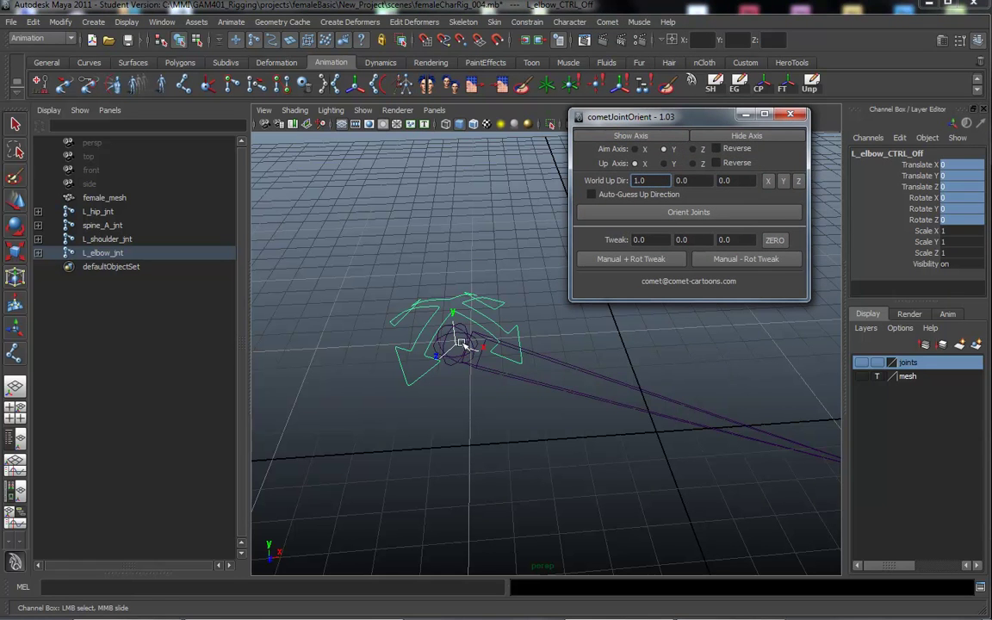
{"action": "middle_click_drag", "start_coordinate": [417, 312], "coordinate": [425, 286], "text": "alt"}
{"action": "right_click_drag", "start_coordinate": [423, 285], "coordinate": [473, 288], "text": "alt"}
{"action": "middle_click_drag", "start_coordinate": [475, 288], "coordinate": [509, 292], "text": "alt"}
{"action": "right_click_drag", "start_coordinate": [509, 292], "coordinate": [439, 279], "text": "alt"}
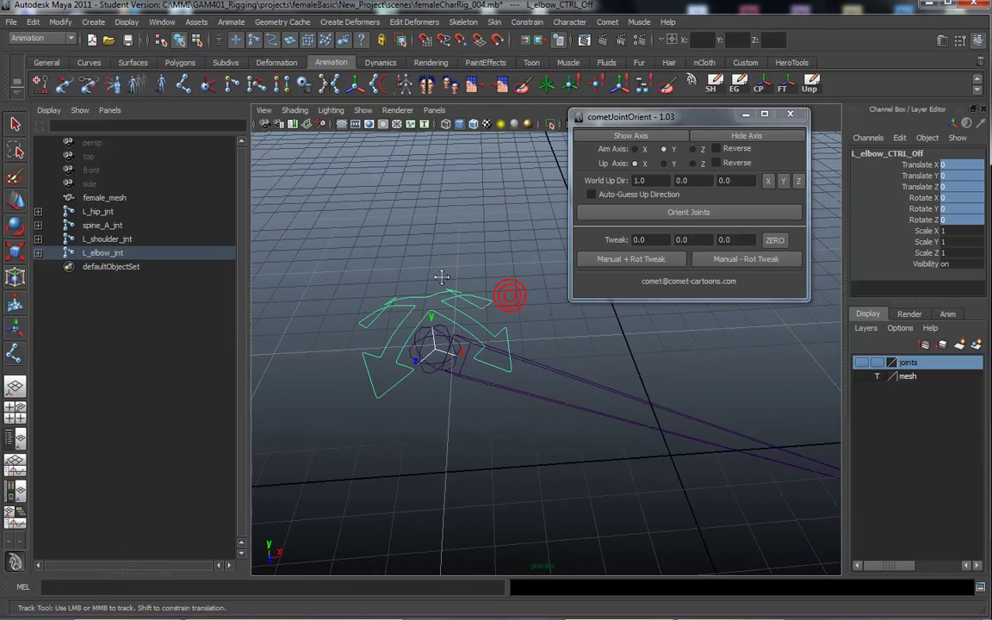
{"action": "middle_click_drag", "start_coordinate": [438, 279], "coordinate": [460, 296], "text": "alt"}
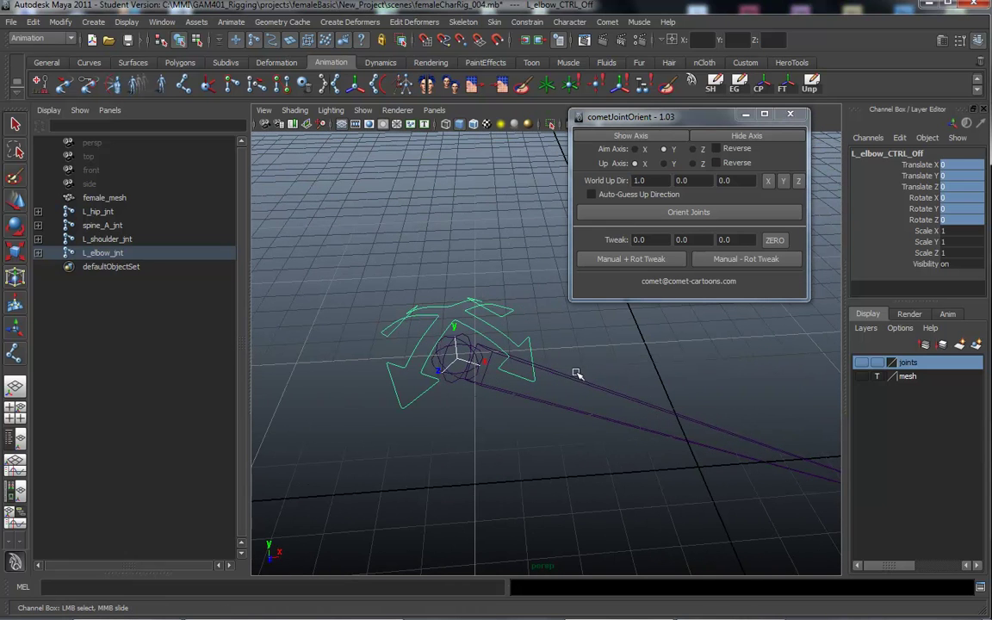
Compare the local axes of L_elbow_CTRL and L_elbow_jnt by toggling their axis display with cometJointOrient.
{"action": "left_click", "coordinate": [739, 140]}
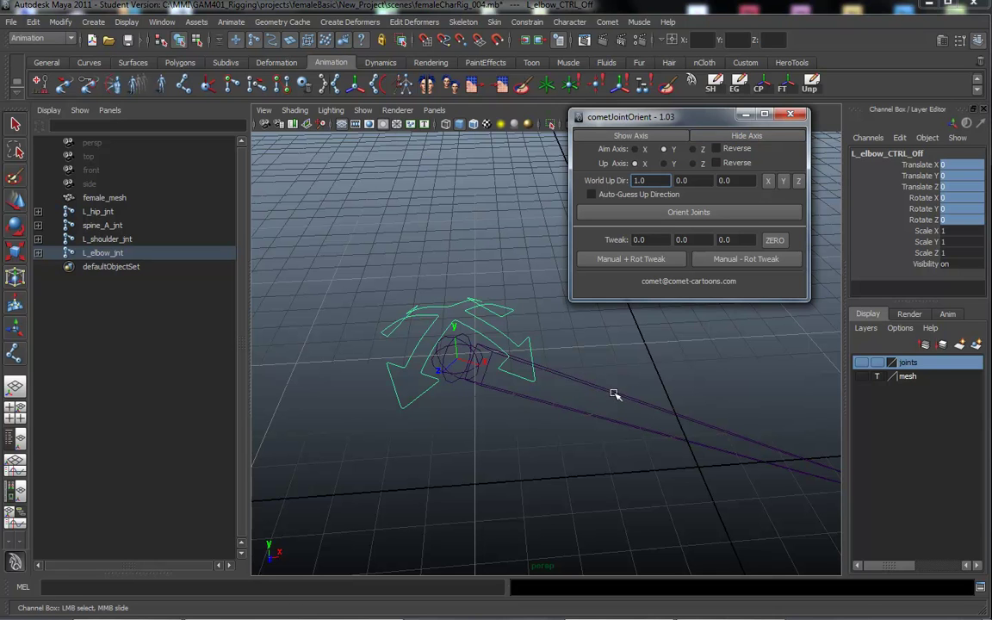
{"action": "left_click", "coordinate": [456, 360]}
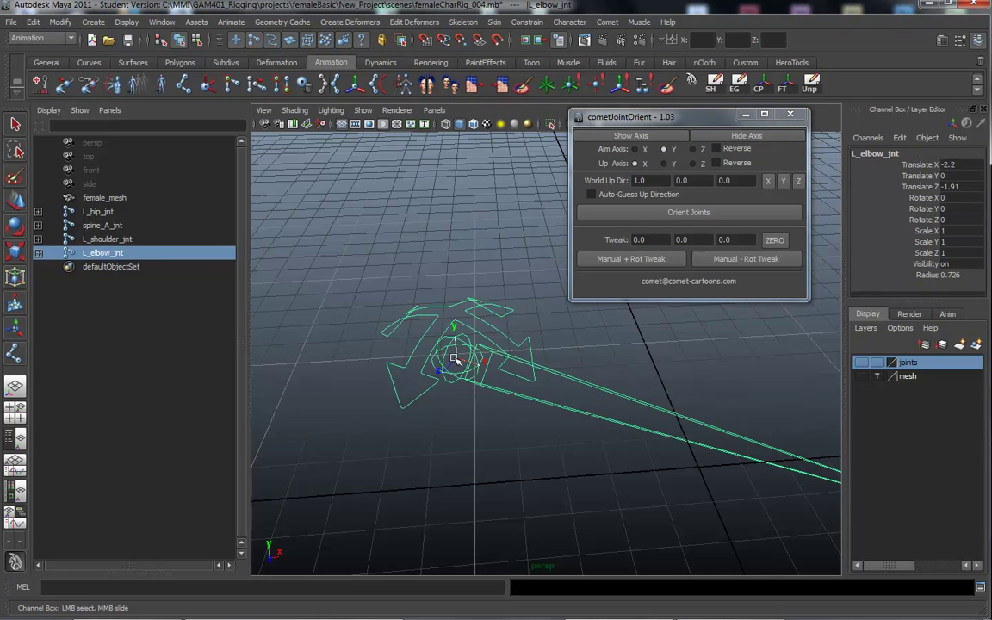
{"action": "left_click", "coordinate": [480, 298]}
{"action": "left_click", "coordinate": [605, 375]}
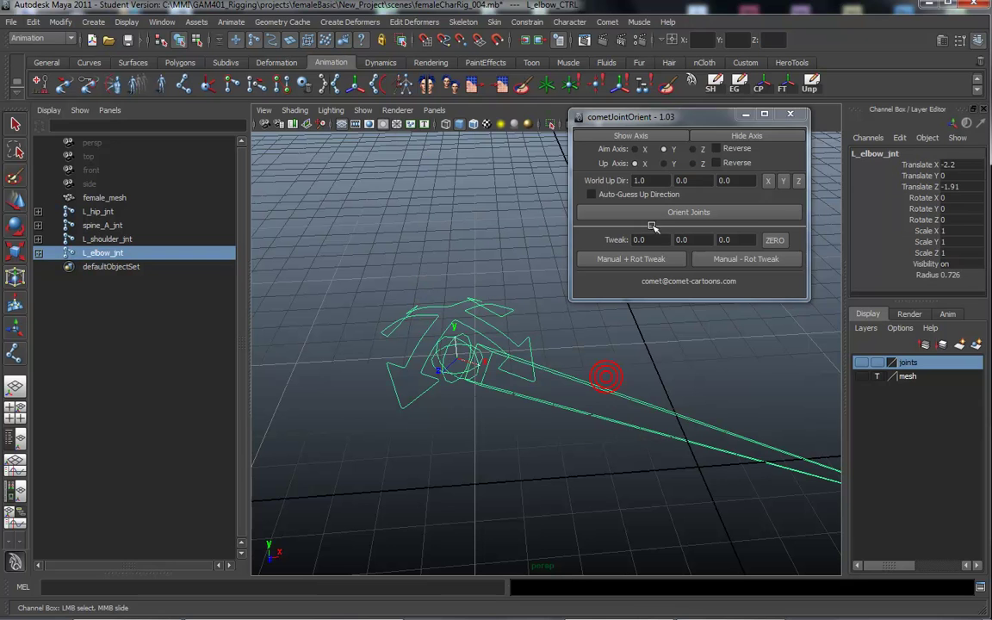
{"action": "left_click", "coordinate": [472, 308]}
{"action": "left_click", "coordinate": [637, 136]}
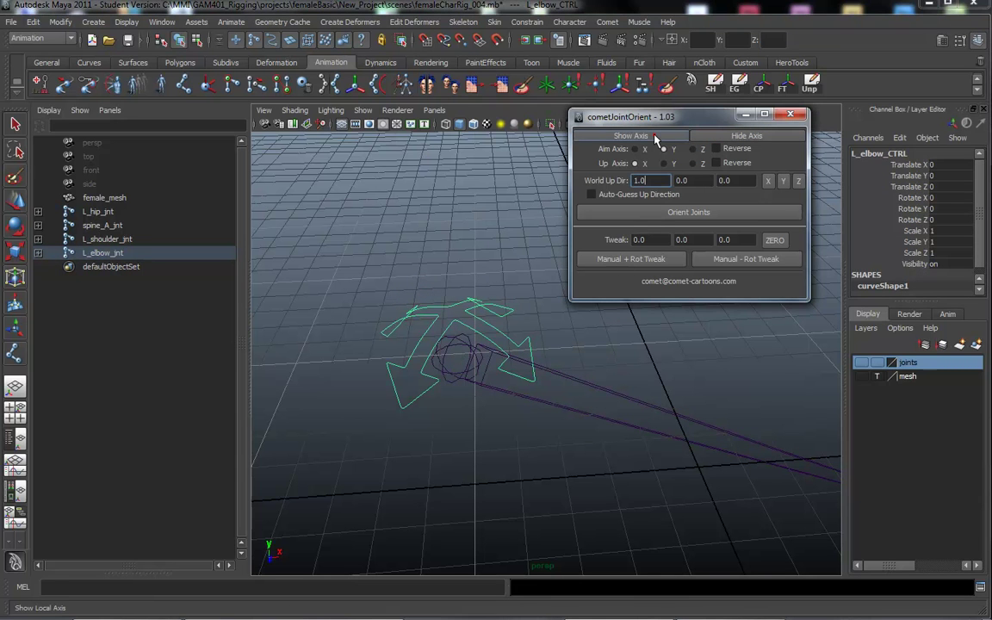
{"action": "left_click", "coordinate": [528, 396]}
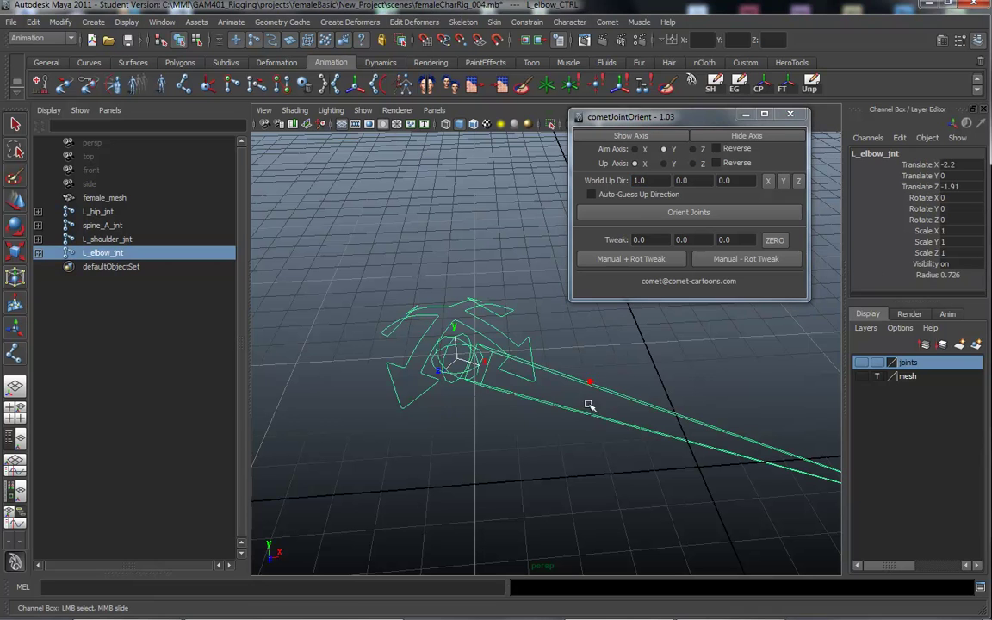
{"action": "left_click", "coordinate": [656, 140]}
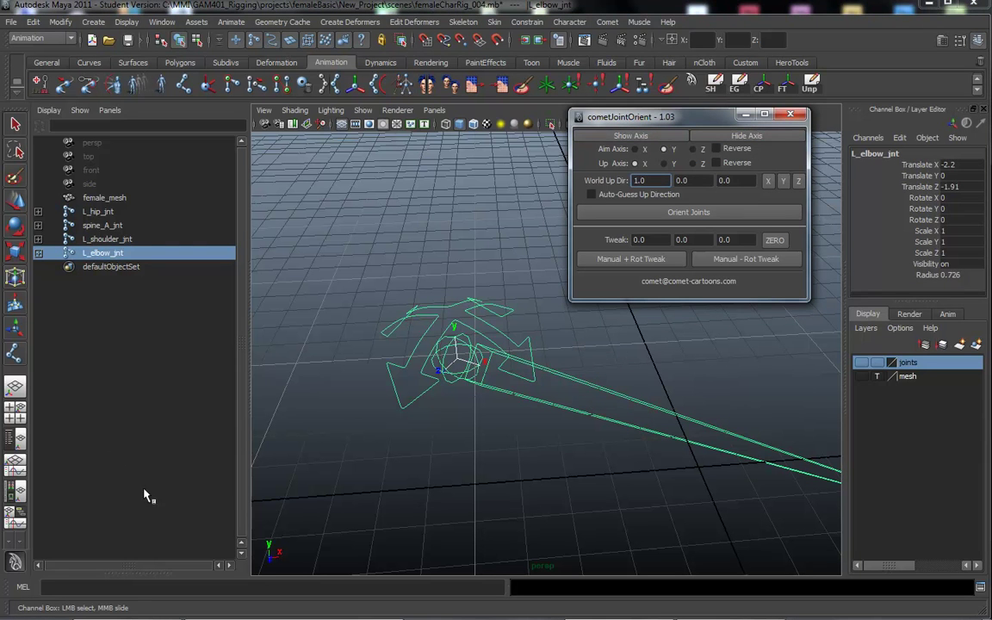
{"action": "left_click_drag", "start_coordinate": [410, 244], "coordinate": [432, 325]}
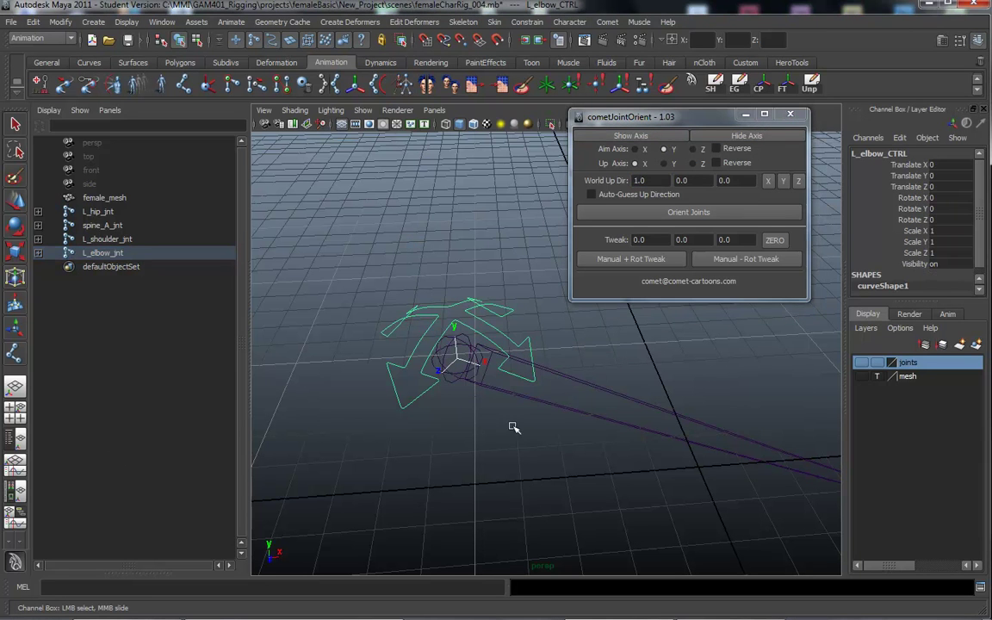
{"action": "mouse_move", "coordinate": [513, 427]}
{"action": "left_mouse_down", "text": "alt"}
{"action": "mouse_move", "coordinate": [470, 422]}
{"action": "mouse_move", "coordinate": [515, 417]}
{"action": "left_mouse_up", "text": "alt"}
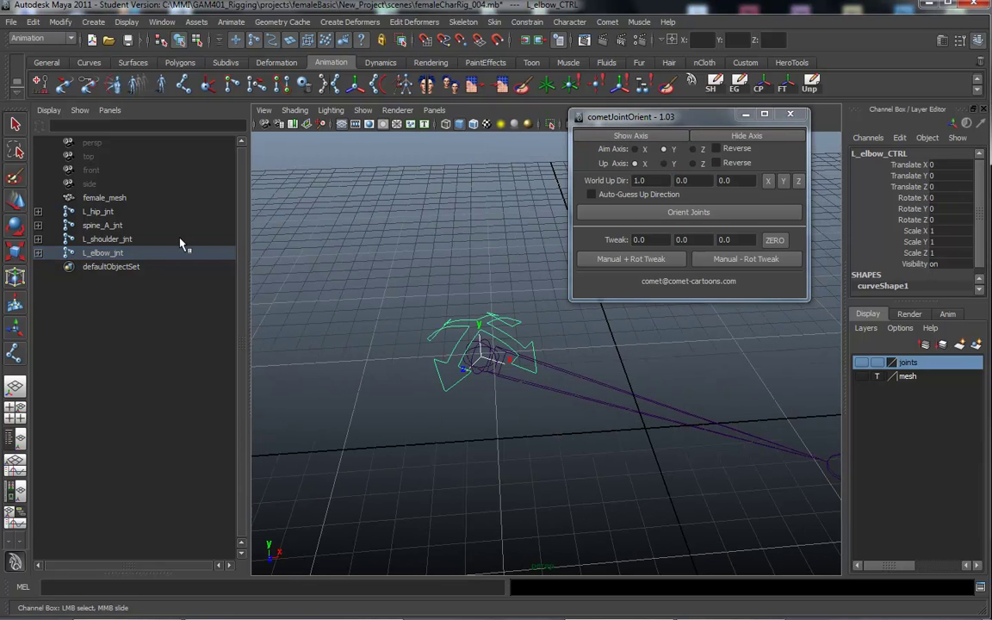
Expand the L_elbow_jnt hierarchy down to L_elbow_CTRL and check the control's channel values.
{"action": "left_click_drag", "start_coordinate": [418, 308], "coordinate": [446, 344]}
{"action": "left_click", "coordinate": [38, 252]}
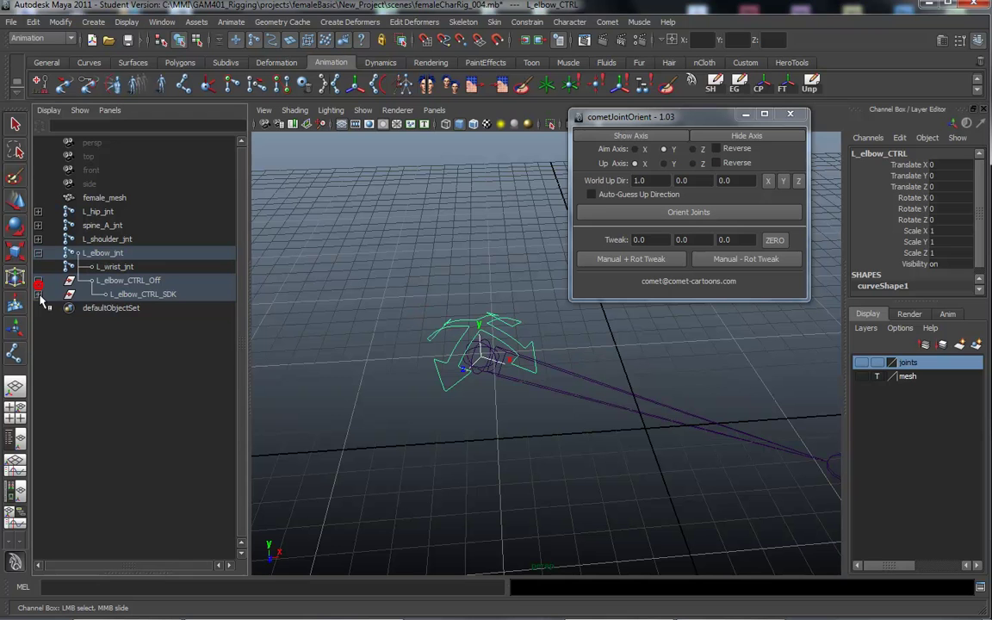
{"action": "left_click", "coordinate": [38, 295]}
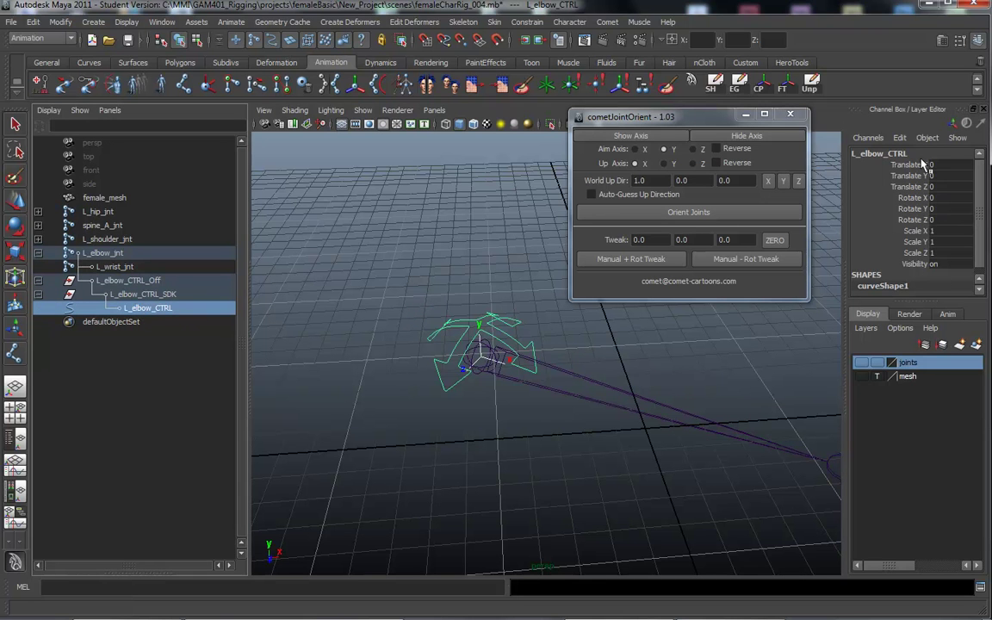
{"action": "left_click_drag", "start_coordinate": [552, 362], "coordinate": [443, 388], "text": "alt"}
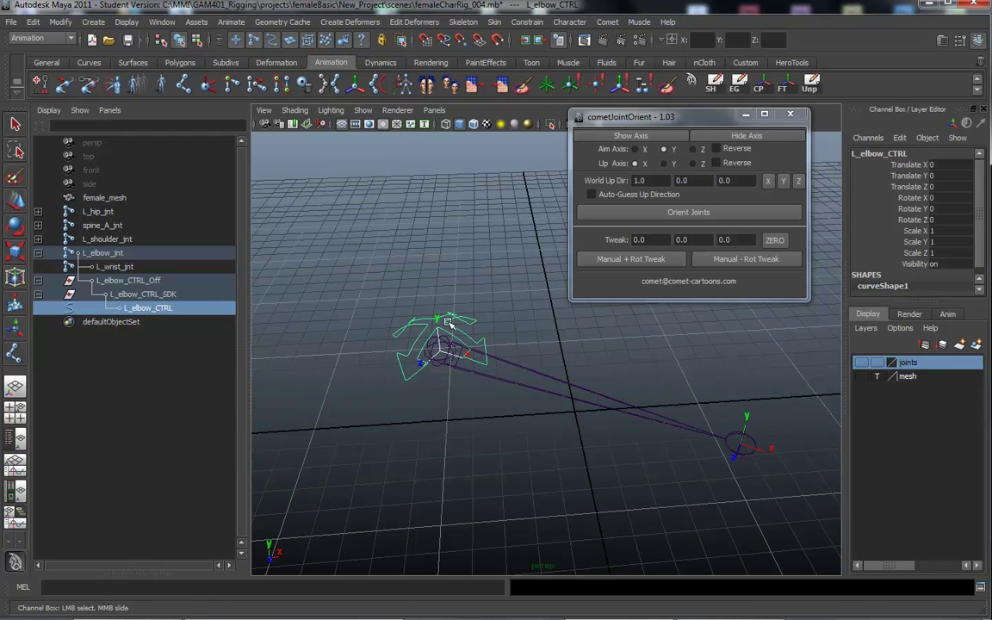
Unparent the L_elbow_CTRL_Off group from the L_elbow_jnt joint.
{"action": "left_click", "coordinate": [120, 280]}
{"action": "left_click_drag", "start_coordinate": [424, 398], "coordinate": [492, 407], "text": "alt"}
{"action": "right_click_drag", "start_coordinate": [492, 407], "coordinate": [548, 424], "text": "alt"}
{"action": "middle_click_drag", "start_coordinate": [443, 431], "coordinate": [488, 426], "text": "alt"}
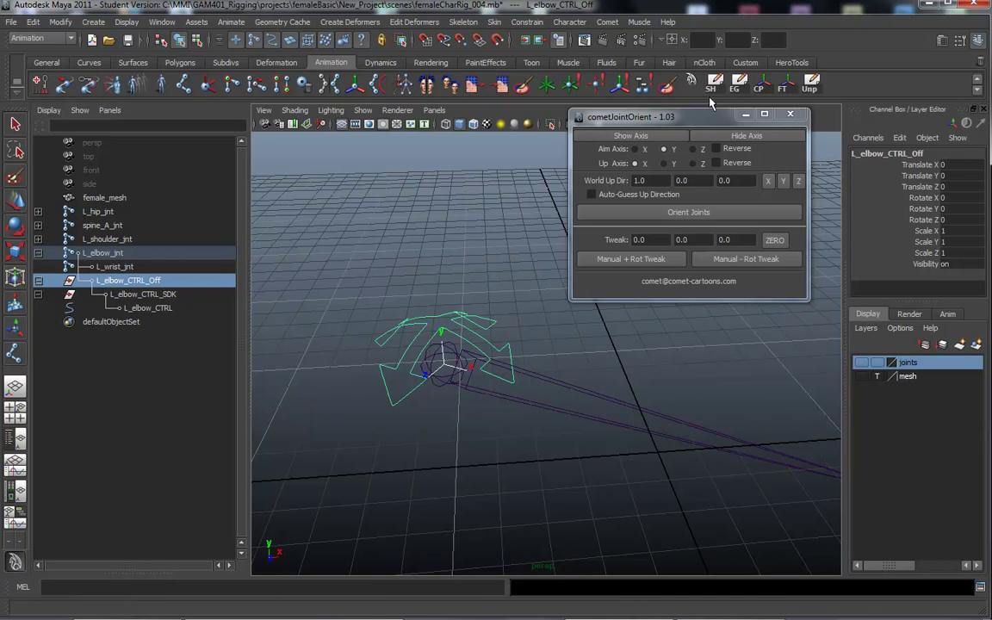
{"action": "left_click_drag", "start_coordinate": [700, 121], "coordinate": [723, 146]}
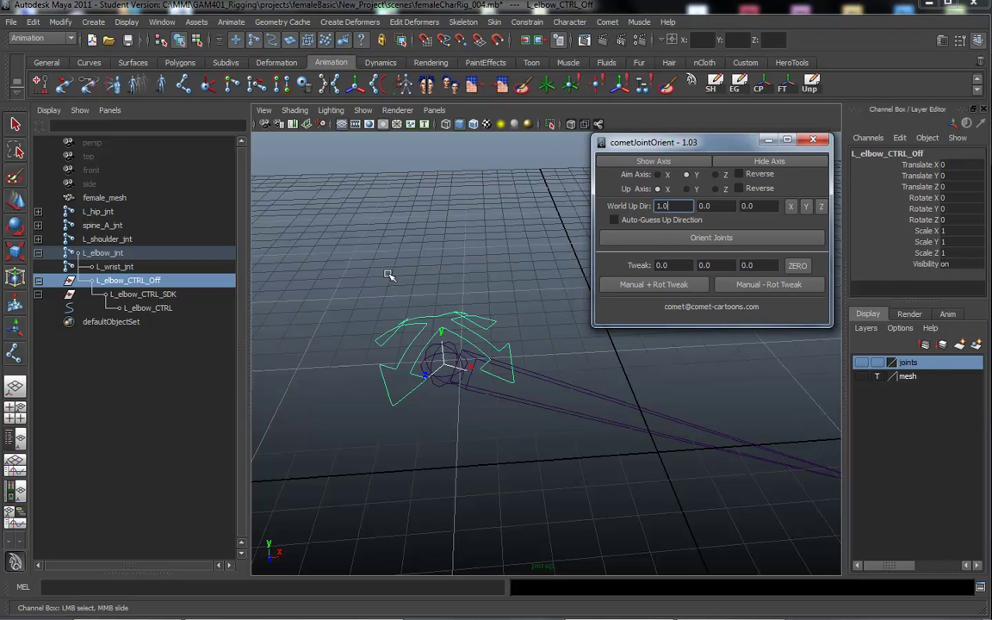
{"action": "key", "text": "space"}
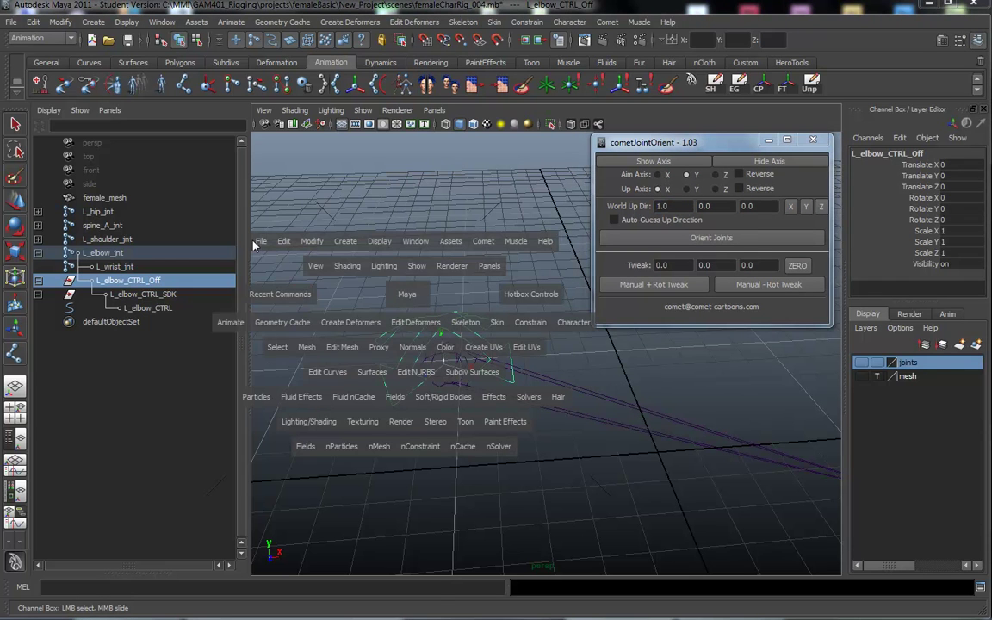
{"action": "left_click", "coordinate": [285, 242]}
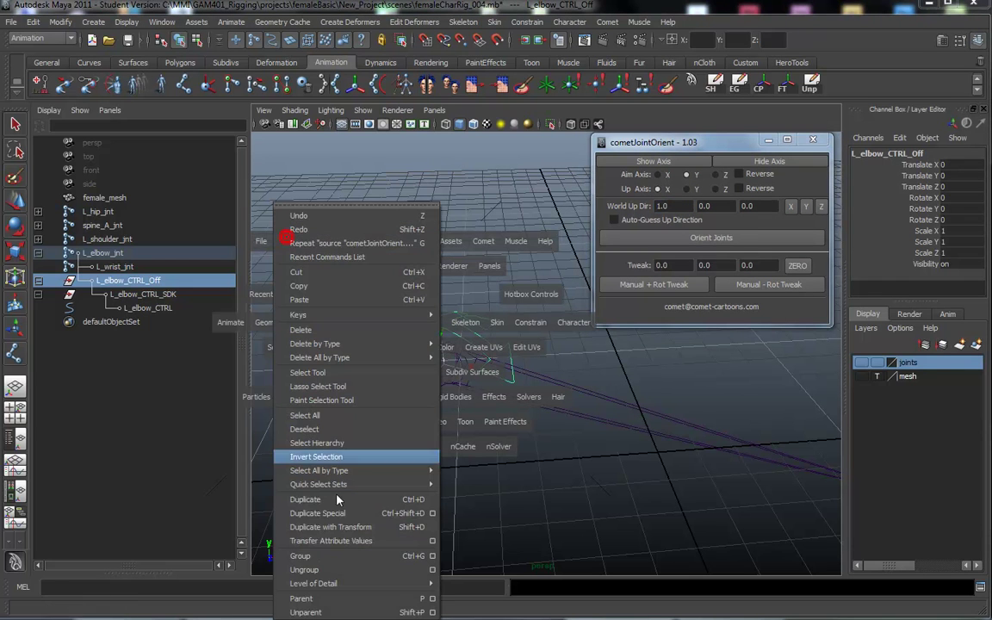
{"action": "left_click", "coordinate": [350, 613]}
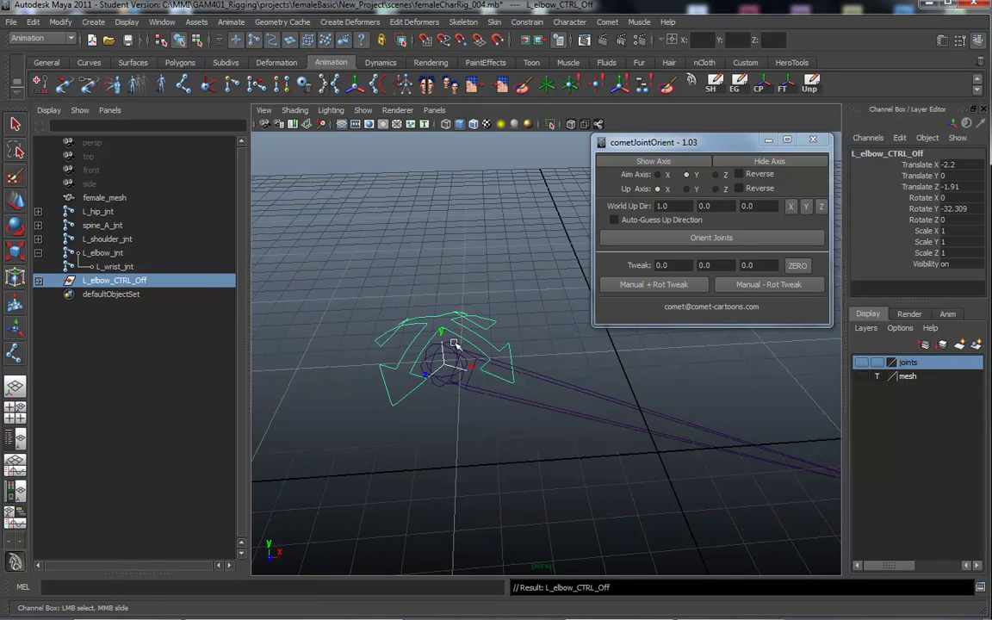
Check the transform channels of the unparented L_elbow_CTRL_Off group and expand its hierarchy to inspect L_elbow_CTRL.
{"action": "left_click_drag", "start_coordinate": [455, 384], "coordinate": [576, 338], "text": "alt"}
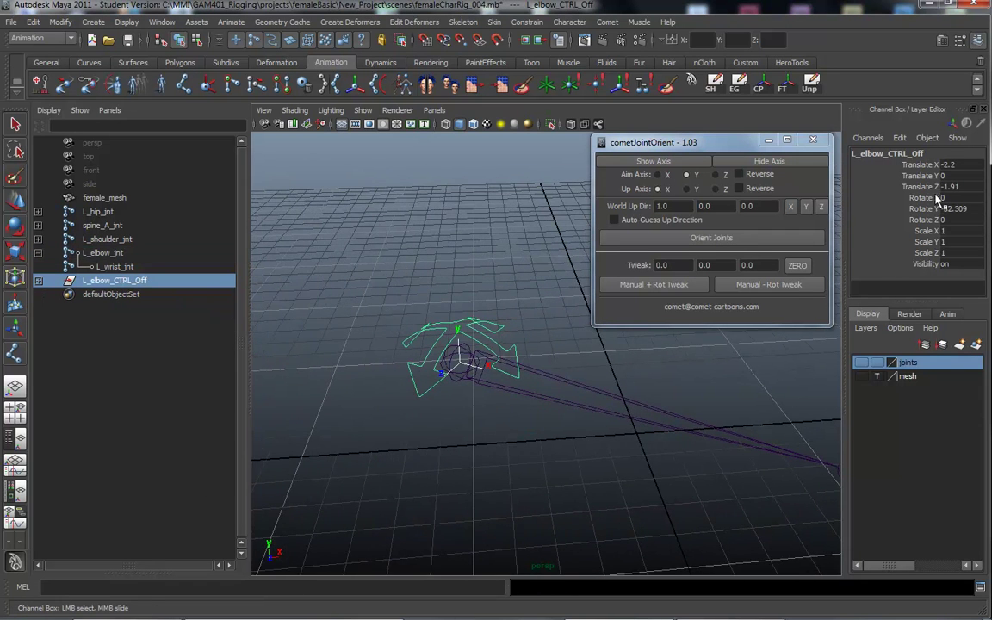
{"action": "left_click_drag", "start_coordinate": [931, 231], "coordinate": [924, 171]}
{"action": "left_click_drag", "start_coordinate": [512, 461], "coordinate": [461, 440], "text": "alt"}
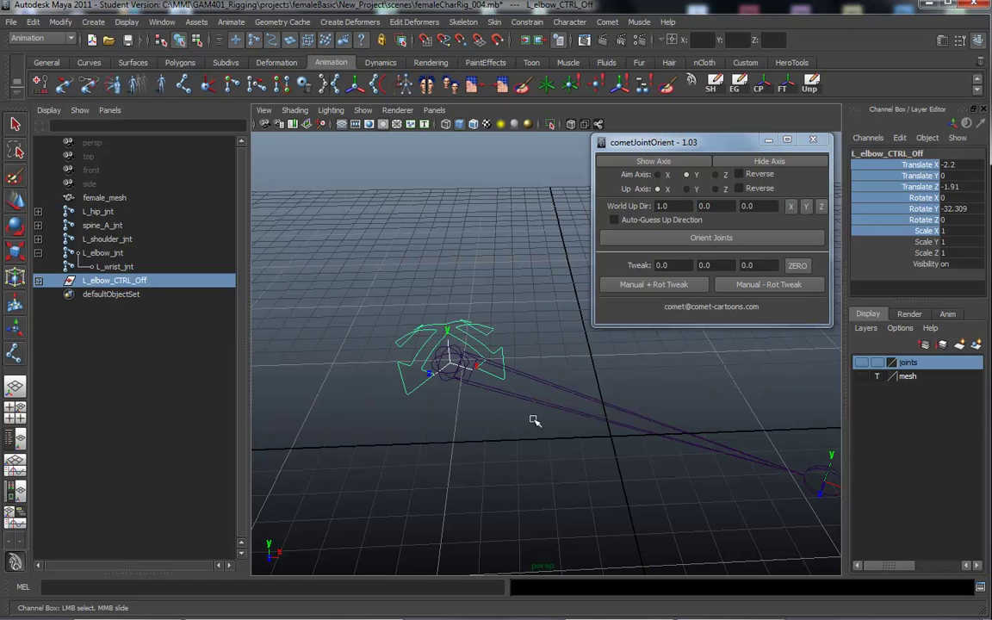
{"action": "left_click_drag", "start_coordinate": [408, 462], "coordinate": [560, 431], "text": "alt"}
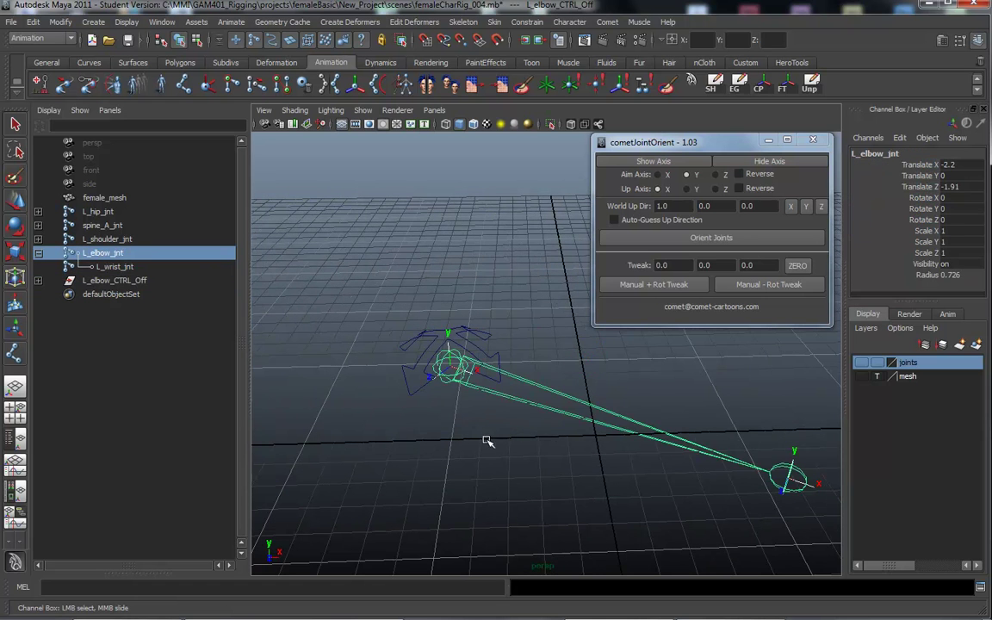
{"action": "right_click_drag", "start_coordinate": [472, 441], "coordinate": [579, 441], "text": "alt"}
{"action": "left_click_drag", "start_coordinate": [386, 307], "coordinate": [429, 343]}
{"action": "mouse_move", "coordinate": [491, 385]}
{"action": "left_mouse_down", "text": "alt"}
{"action": "mouse_move", "coordinate": [552, 385]}
{"action": "mouse_move", "coordinate": [504, 381]}
{"action": "left_mouse_up", "text": "alt"}
{"action": "left_click", "coordinate": [38, 280]}
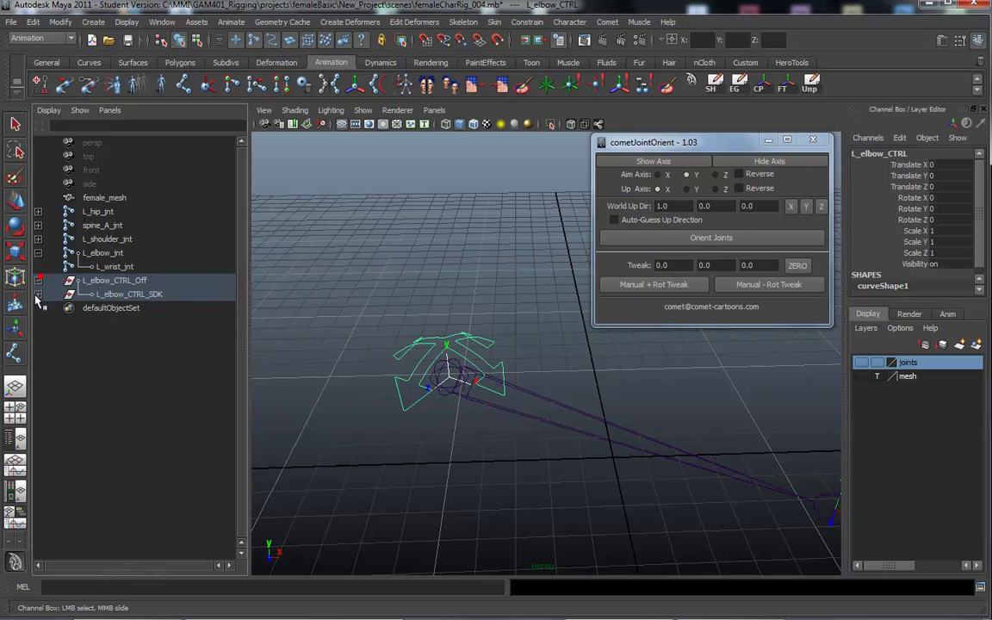
{"action": "left_click", "coordinate": [38, 294]}
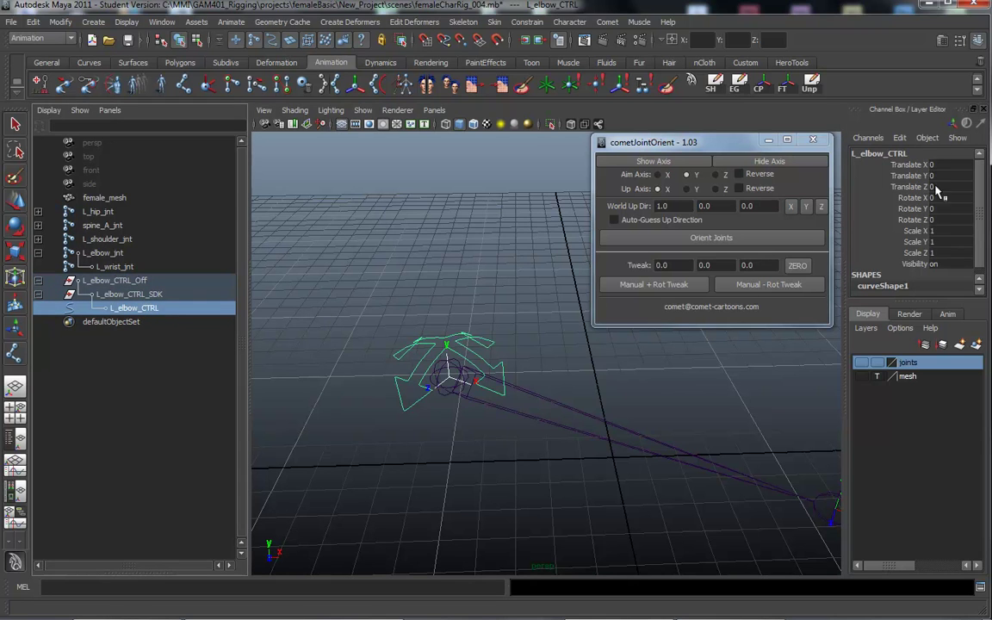
Examine the translate and rotate values of L_elbow_CTRL_Off against L_elbow_CTRL and the control's alignment at the elbow joint.
{"action": "left_click", "coordinate": [160, 281]}
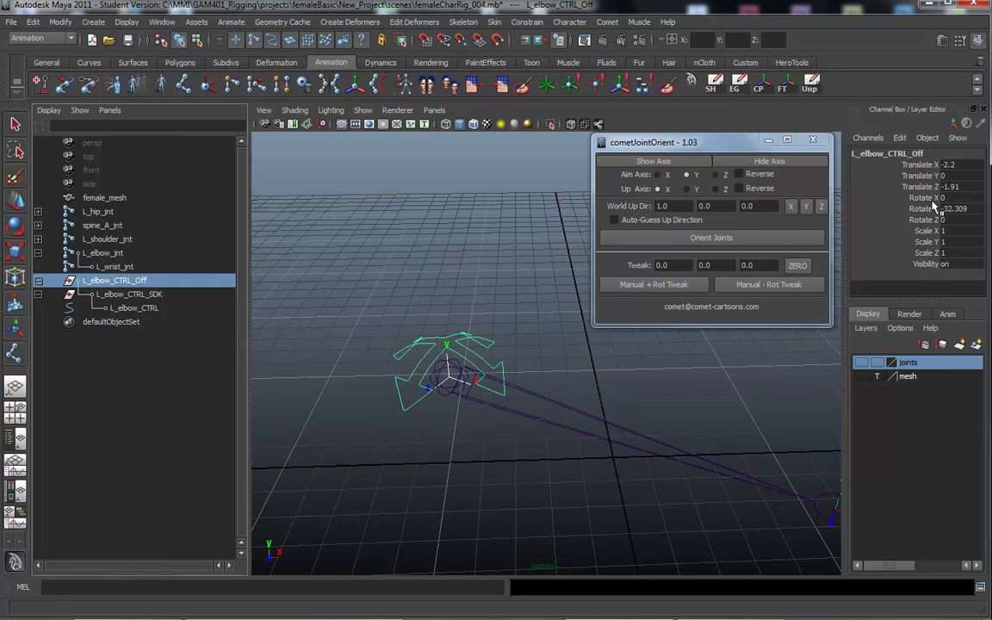
{"action": "mouse_move", "coordinate": [483, 432]}
{"action": "middle_mouse_down", "text": "alt"}
{"action": "mouse_move", "coordinate": [469, 421]}
{"action": "mouse_move", "coordinate": [501, 435]}
{"action": "middle_mouse_up", "text": "alt"}
{"action": "right_click_drag", "start_coordinate": [508, 439], "coordinate": [615, 444], "text": "alt"}
{"action": "middle_click_drag", "start_coordinate": [574, 414], "coordinate": [596, 399], "text": "alt"}
{"action": "left_click_drag", "start_coordinate": [596, 399], "coordinate": [471, 369], "text": "alt"}
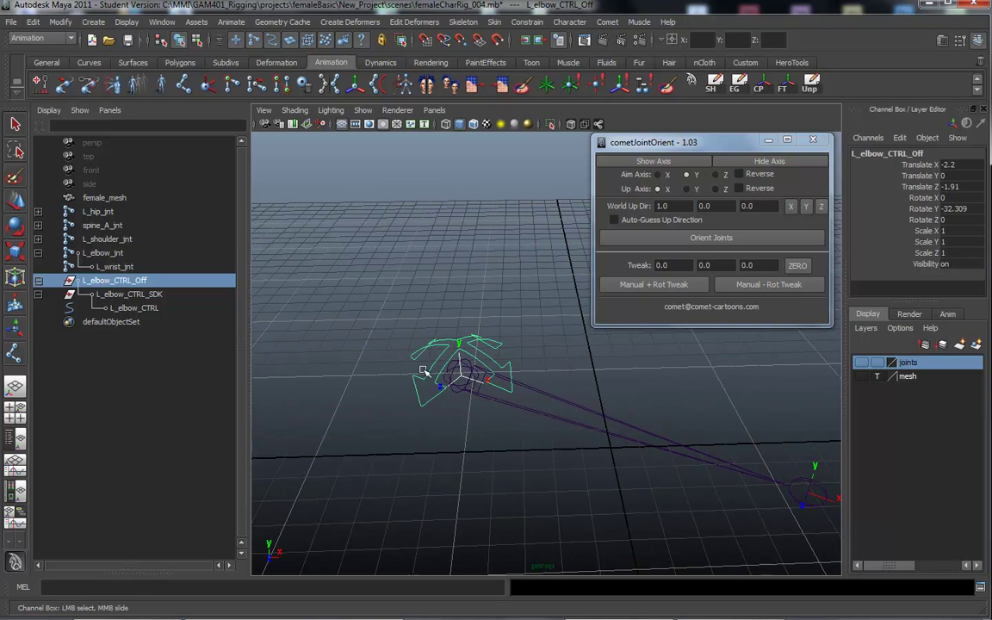
{"action": "left_click_drag", "start_coordinate": [469, 427], "coordinate": [568, 430], "text": "alt"}
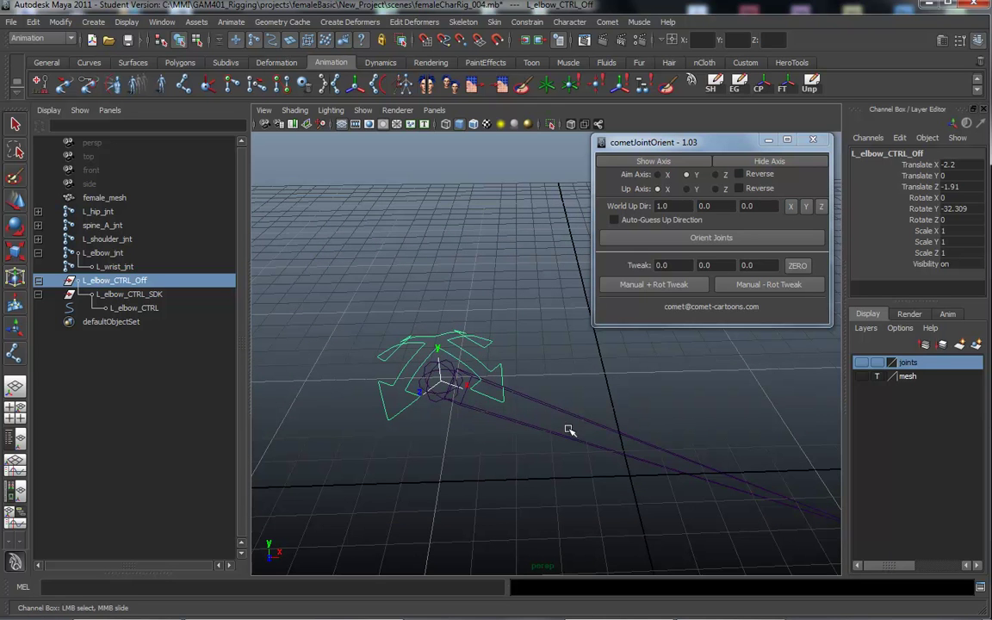
{"action": "left_click_drag", "start_coordinate": [517, 398], "coordinate": [392, 416], "text": "alt"}
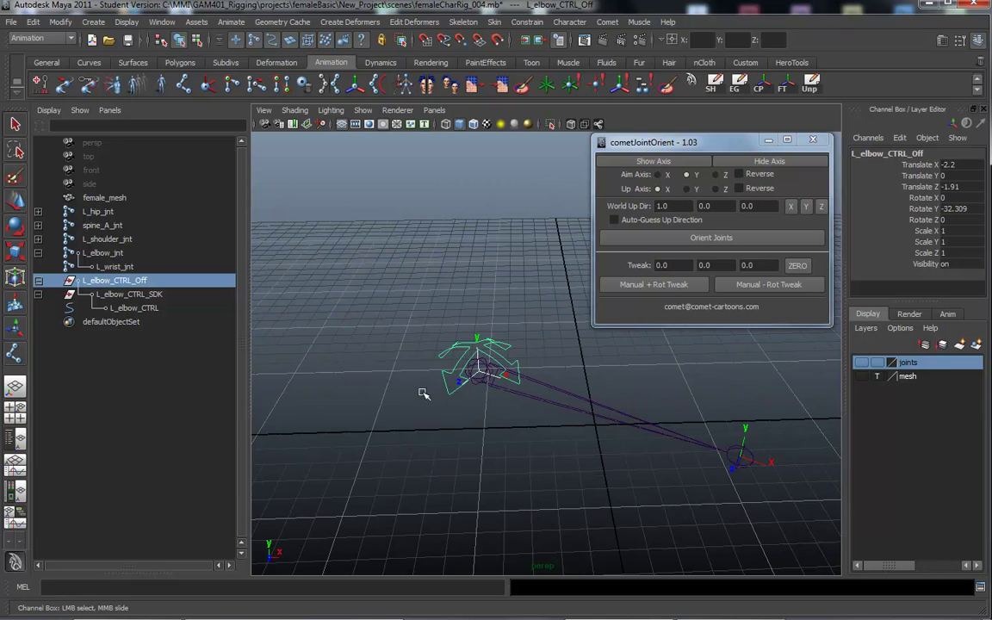
{"action": "left_click_drag", "start_coordinate": [527, 446], "coordinate": [448, 396], "text": "alt"}
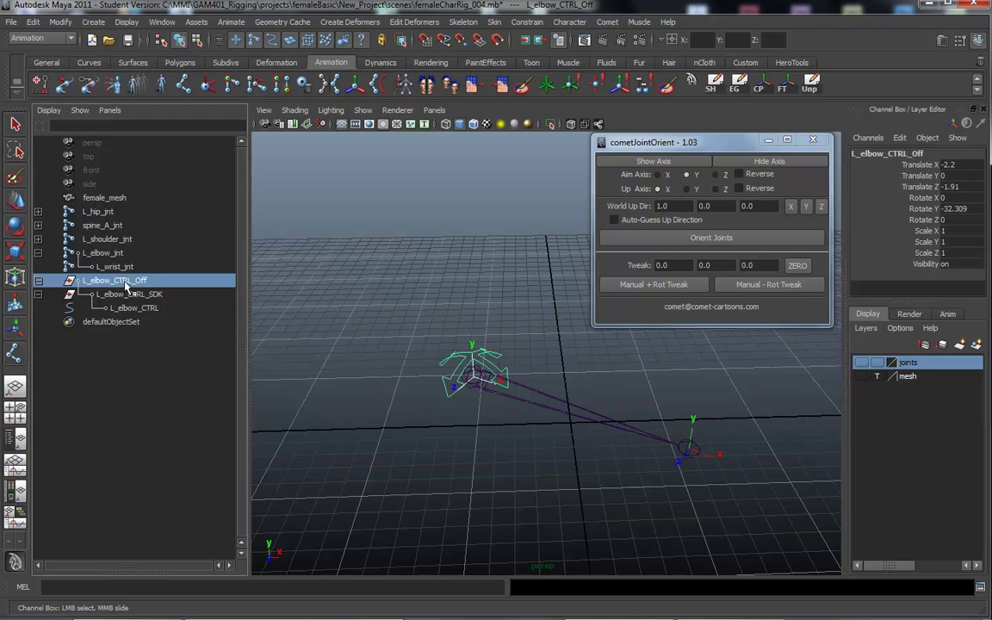
{"action": "left_click", "coordinate": [138, 309]}
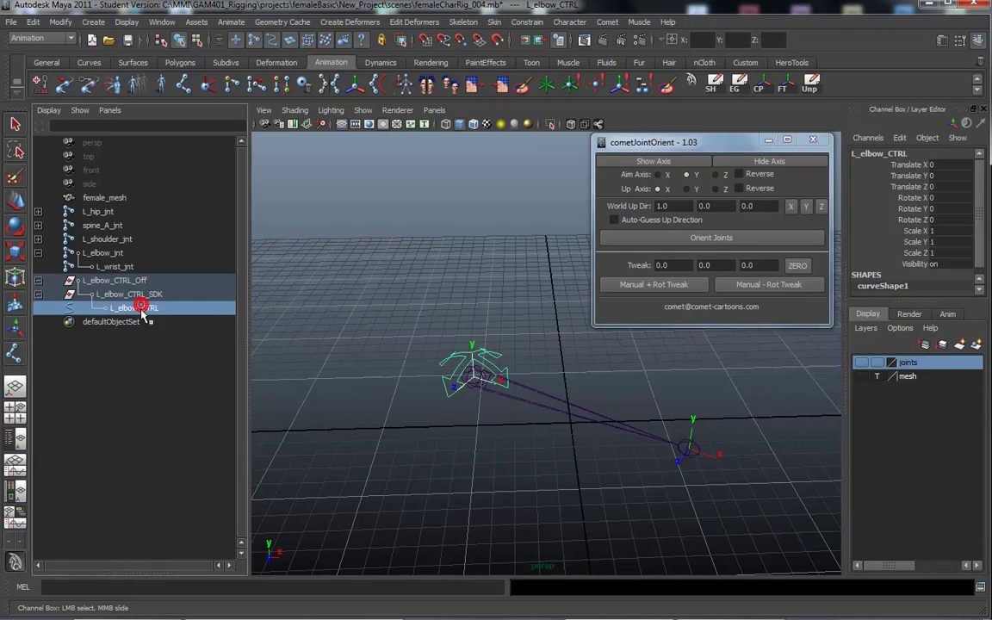
{"action": "left_click", "coordinate": [120, 281]}
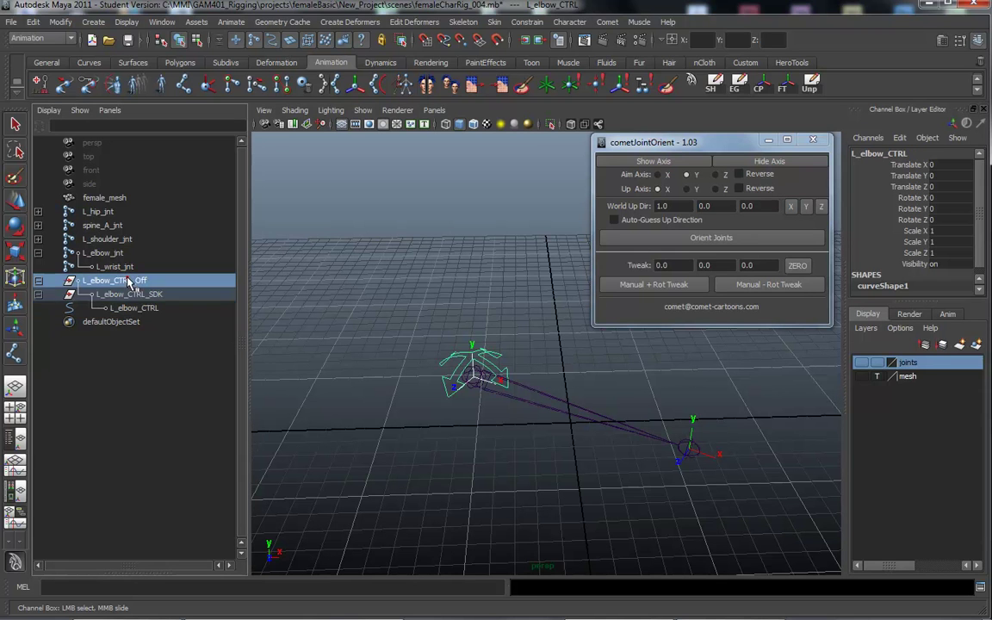
Switch to component selection mode and select all CVs of the L_elbow_CTRL curve with the Move tool active.
{"action": "left_click", "coordinate": [197, 41]}
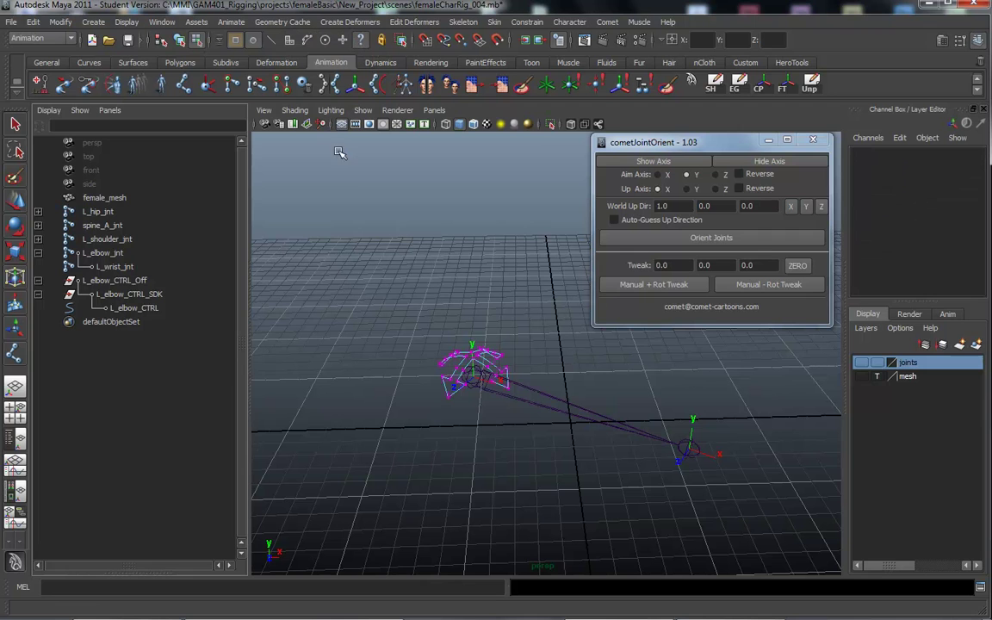
{"action": "left_click_drag", "start_coordinate": [416, 317], "coordinate": [528, 404]}
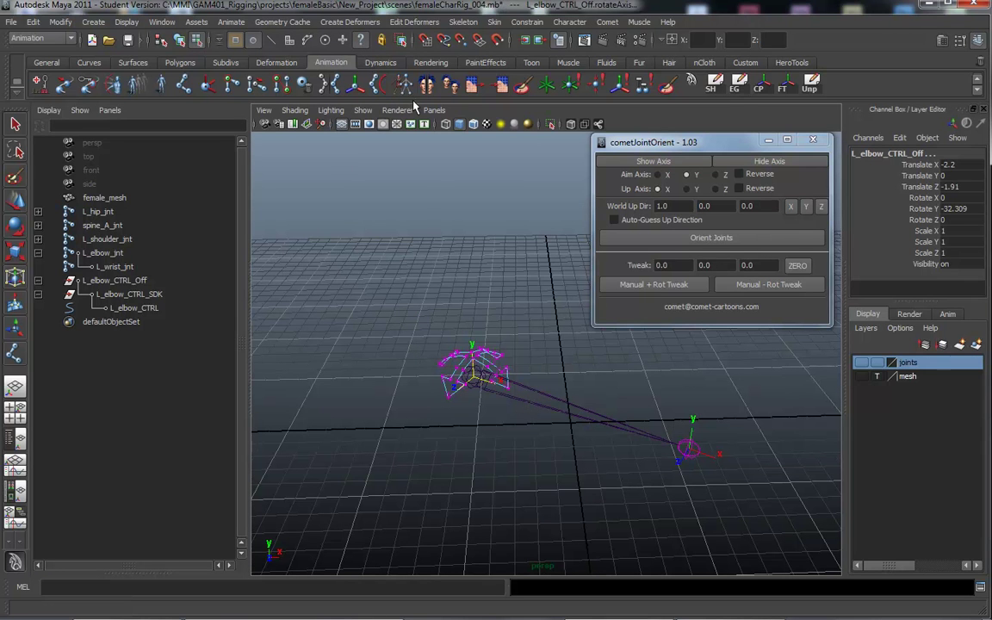
{"action": "key", "text": "w"}
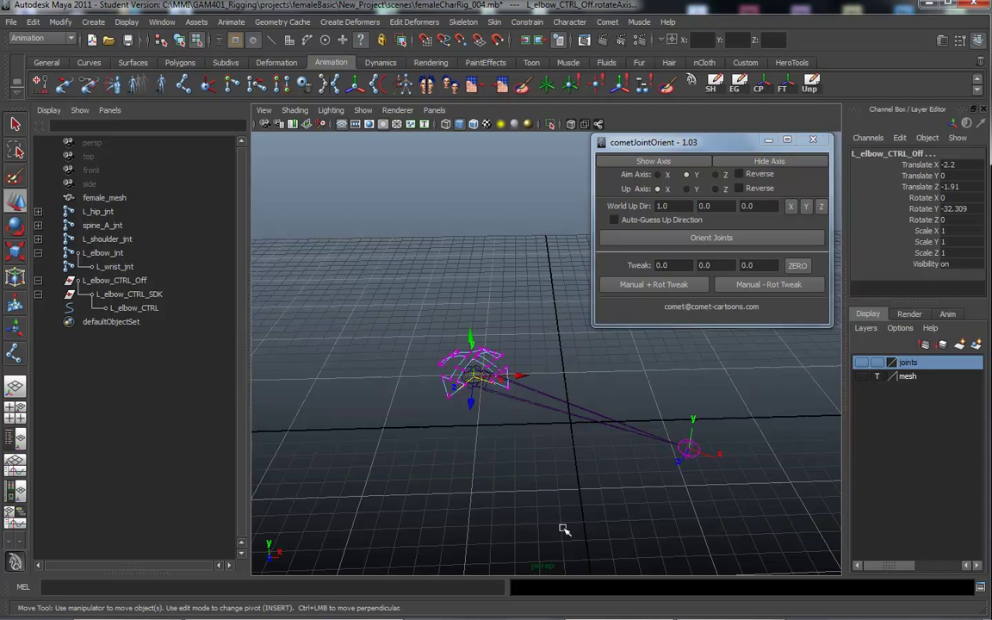
{"action": "left_click", "coordinate": [629, 605]}
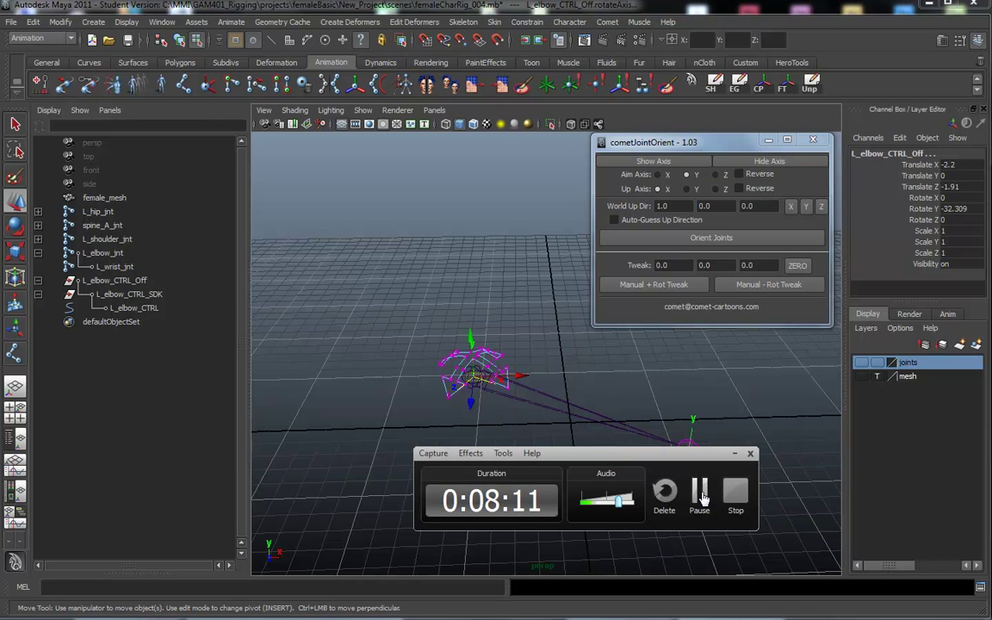
{"action": "left_click", "coordinate": [699, 492]}
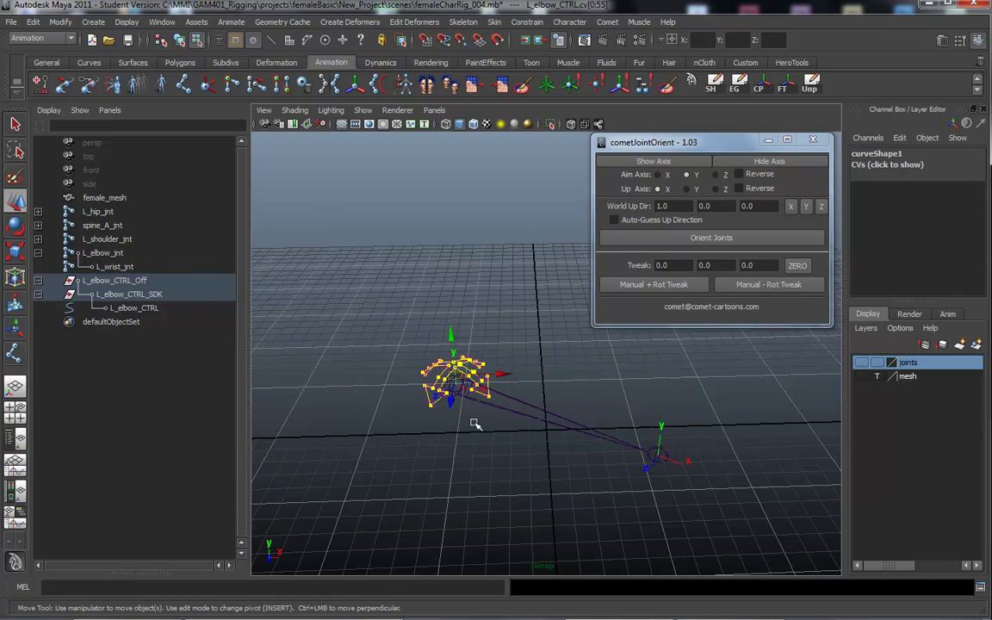
{"action": "left_click_drag", "start_coordinate": [474, 424], "coordinate": [724, 443], "text": "alt"}
{"action": "left_click_drag", "start_coordinate": [443, 457], "coordinate": [349, 240], "text": "alt"}
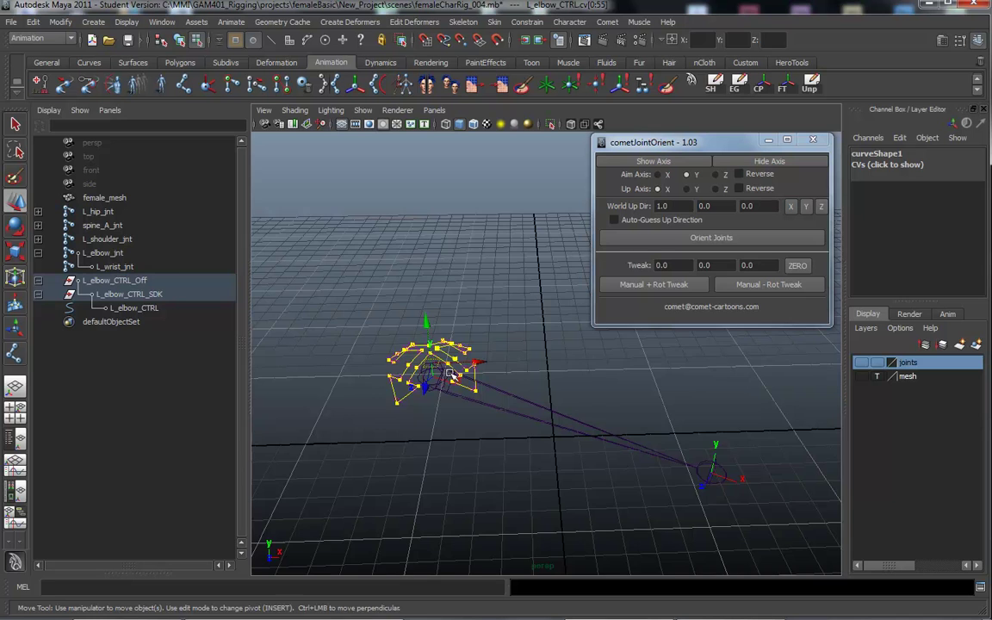
{"action": "right_click_drag", "start_coordinate": [376, 401], "coordinate": [414, 403], "text": "alt"}
{"action": "left_click_drag", "start_coordinate": [445, 396], "coordinate": [480, 372], "text": "alt"}
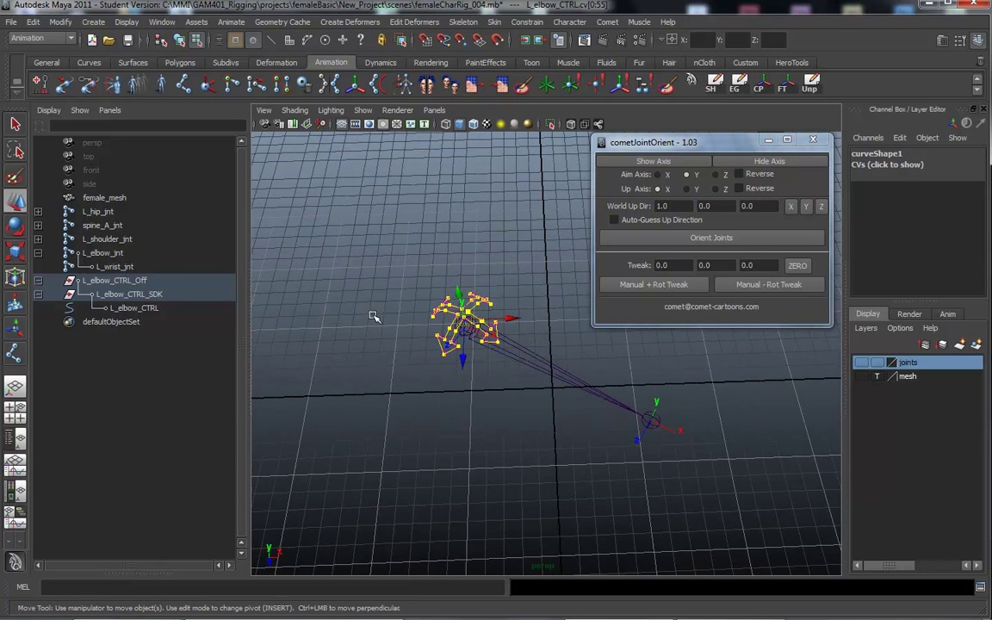
Move all L_elbow_CTRL CVs along the control's Z axis to sit behind the elbow joint.
{"action": "key", "text": "w"}
{"action": "left_click_drag", "start_coordinate": [465, 325], "coordinate": [418, 307]}
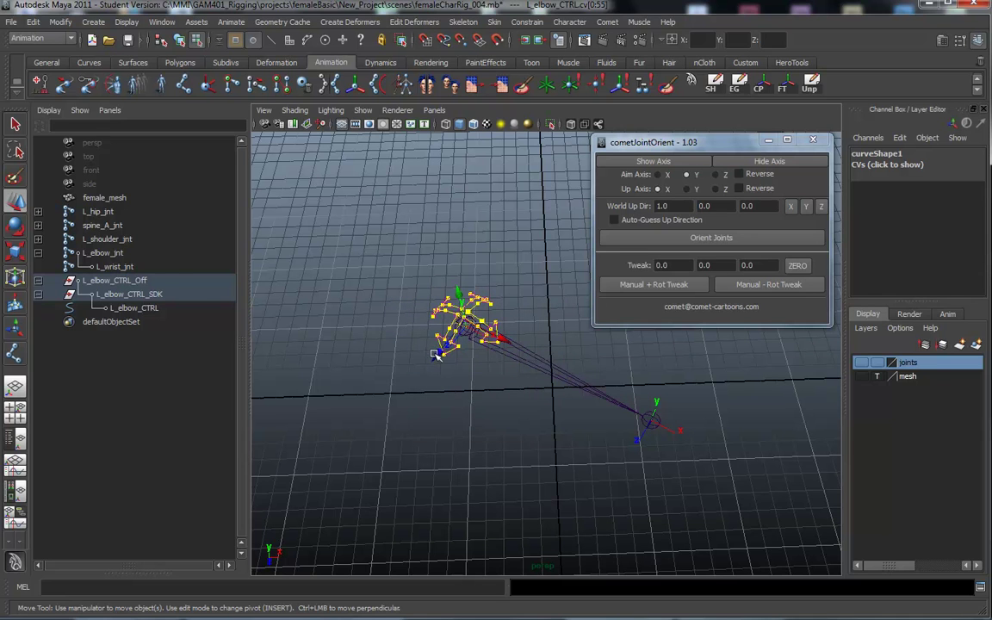
{"action": "left_click_drag", "start_coordinate": [437, 355], "coordinate": [467, 299]}
{"action": "middle_click_drag", "start_coordinate": [503, 339], "coordinate": [474, 381], "text": "alt"}
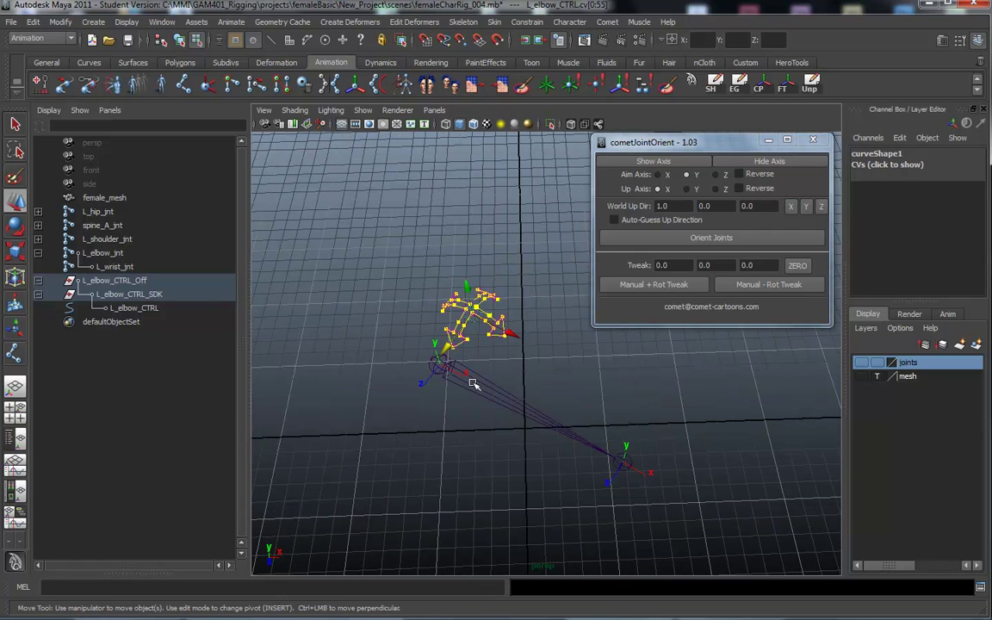
Rotate the L_elbow_CTRL CVs about the X axis with discrete rotate enabled at a 15.00 step size, and return to object selection mode.
{"action": "key", "text": "e"}
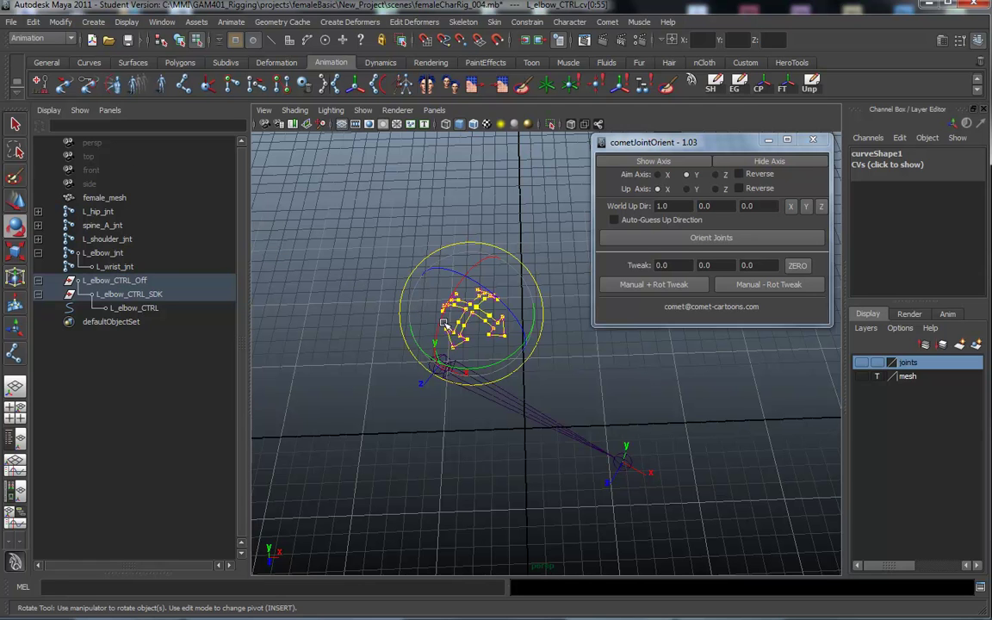
{"action": "double_click", "coordinate": [15, 224]}
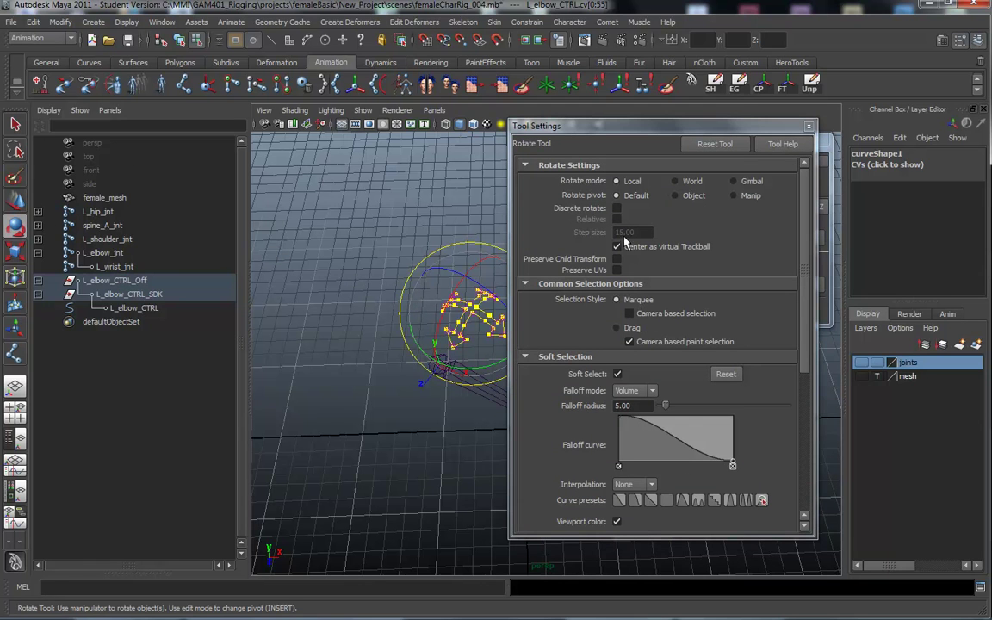
{"action": "left_click", "coordinate": [617, 210]}
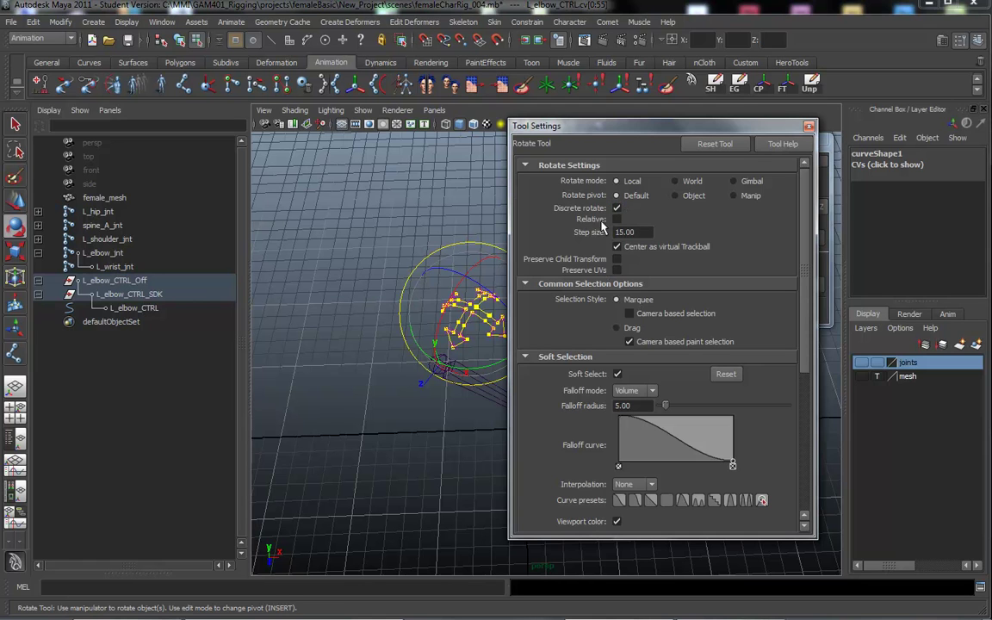
{"action": "left_click", "coordinate": [808, 128]}
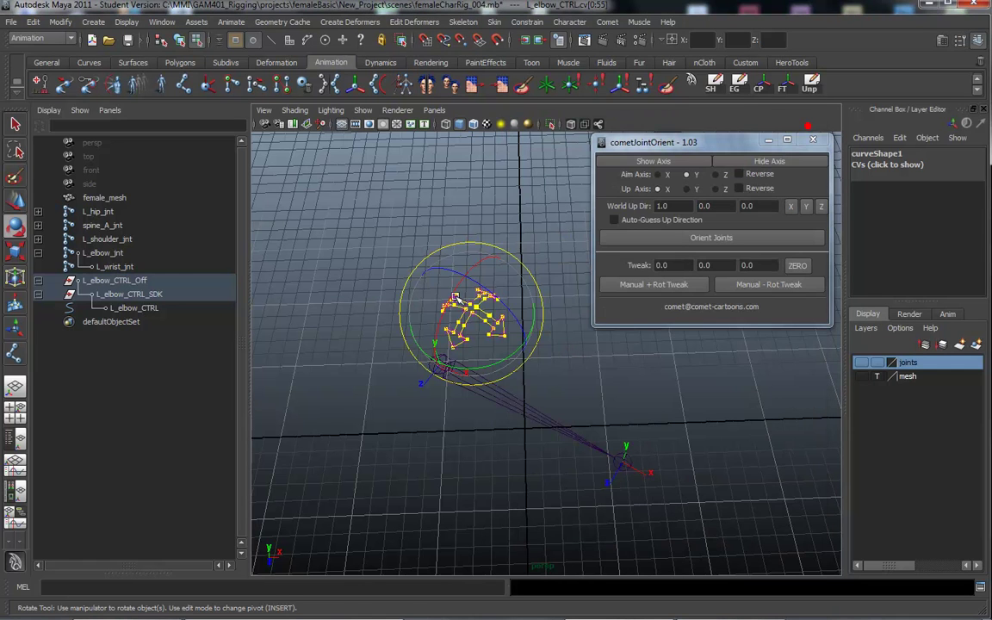
{"action": "left_click_drag", "start_coordinate": [455, 299], "coordinate": [489, 254]}
{"action": "mouse_move", "coordinate": [438, 449]}
{"action": "left_mouse_down", "text": "alt"}
{"action": "mouse_move", "coordinate": [348, 383]}
{"action": "mouse_move", "coordinate": [418, 426]}
{"action": "mouse_move", "coordinate": [398, 460]}
{"action": "mouse_move", "coordinate": [414, 443]}
{"action": "mouse_move", "coordinate": [505, 465]}
{"action": "mouse_move", "coordinate": [450, 461]}
{"action": "left_mouse_up", "text": "alt"}
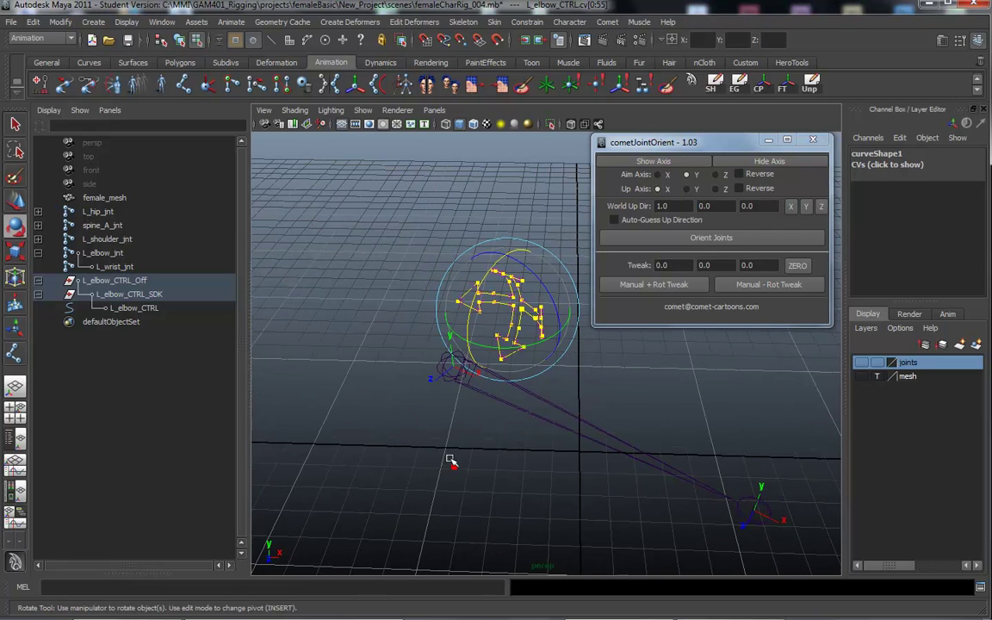
{"action": "left_click", "coordinate": [179, 41]}
{"action": "left_click_drag", "start_coordinate": [396, 423], "coordinate": [399, 313], "text": "alt"}
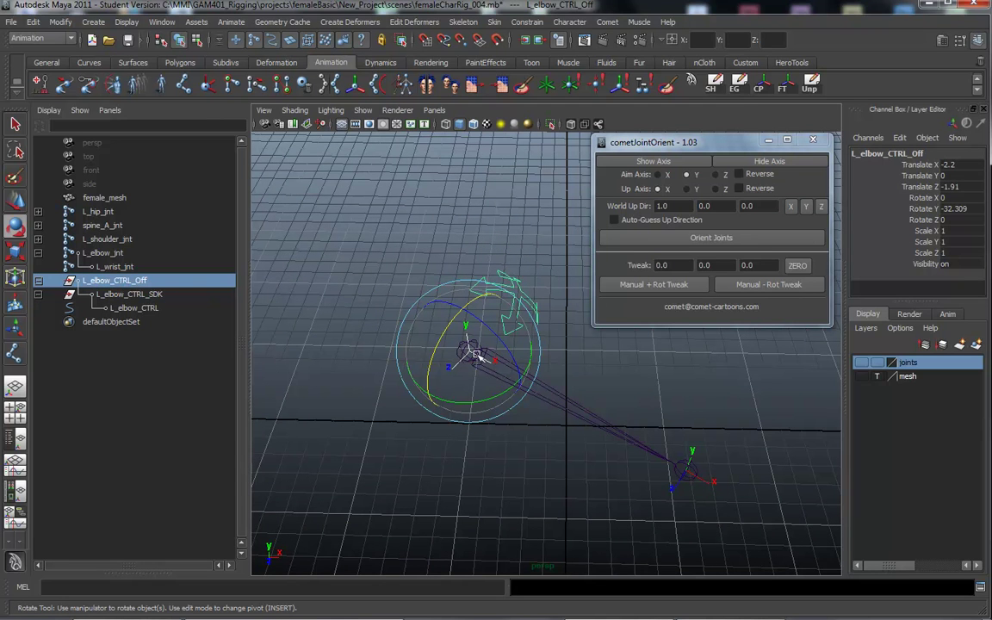
Toggle the local axis display for L_elbow_CTRL_Off and L_elbow_CTRL, and compare the control's axes with those of L_elbow_jnt.
{"action": "left_click_drag", "start_coordinate": [522, 470], "coordinate": [361, 430], "text": "alt"}
{"action": "left_click", "coordinate": [756, 163]}
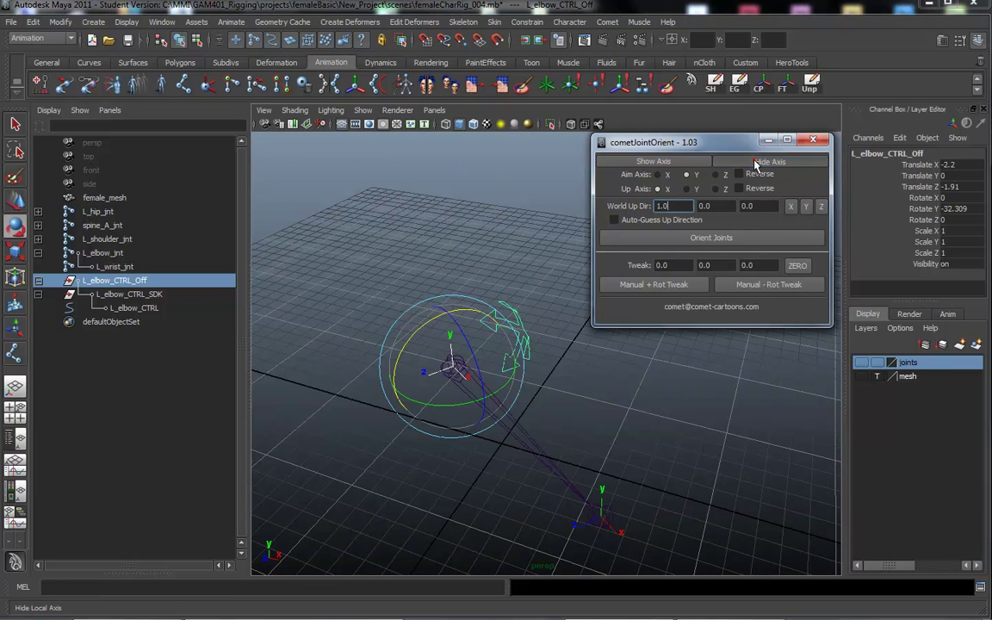
{"action": "left_click", "coordinate": [532, 283]}
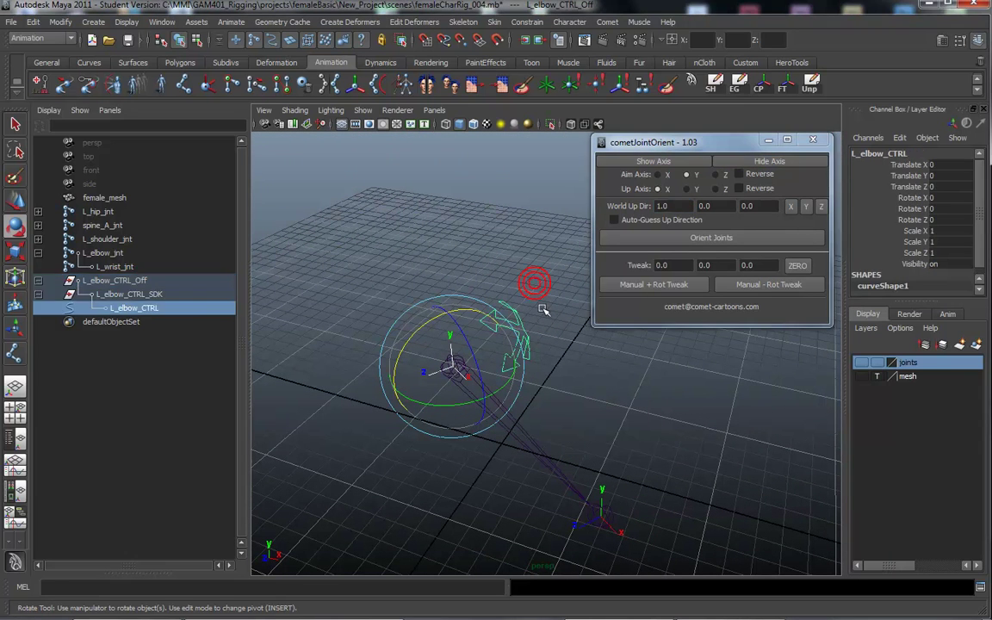
{"action": "left_click", "coordinate": [686, 163]}
{"action": "left_click", "coordinate": [687, 175]}
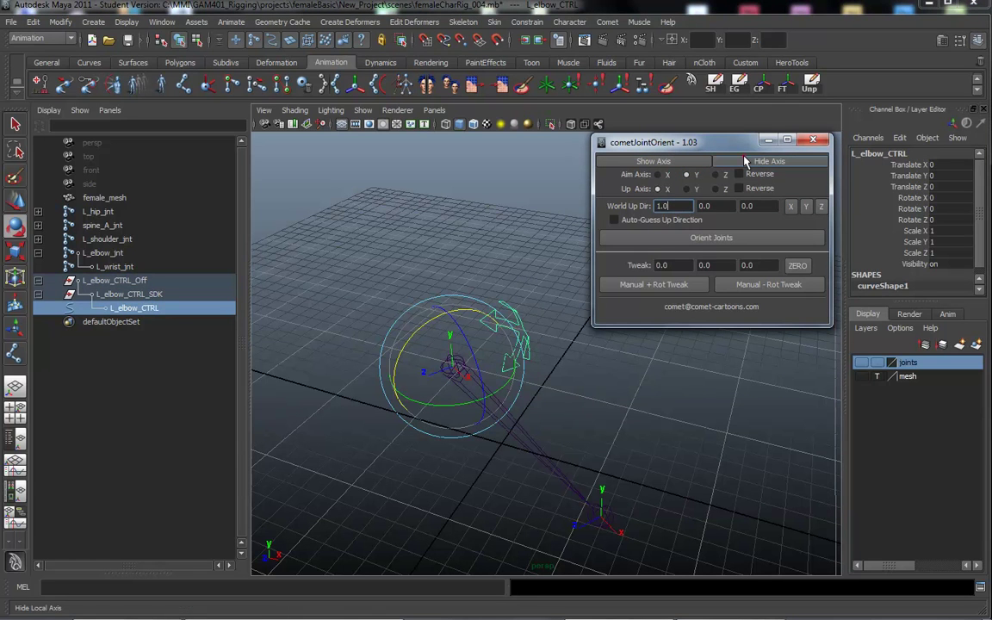
{"action": "left_click", "coordinate": [554, 471]}
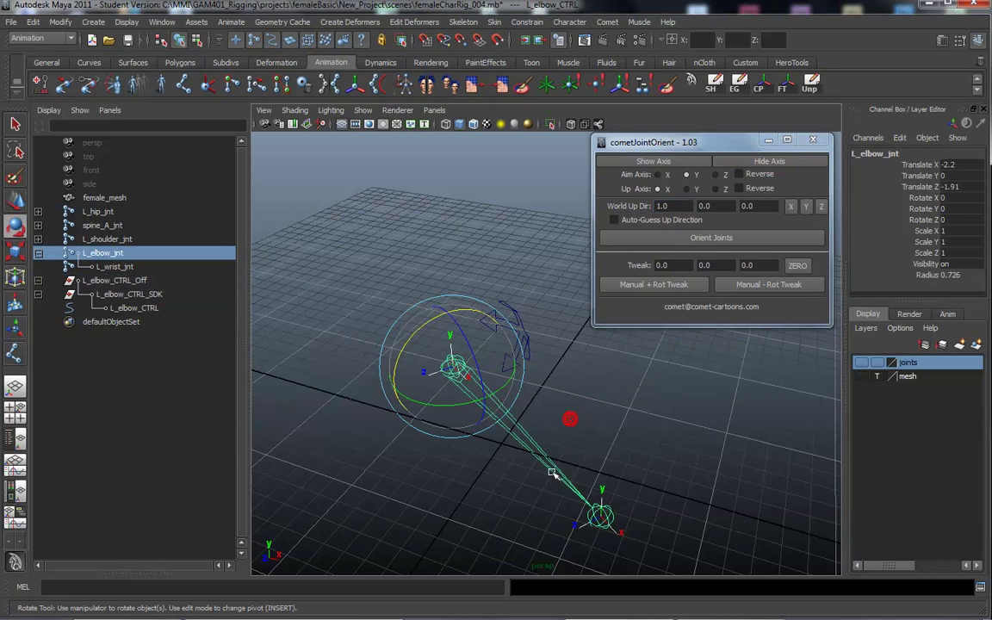
{"action": "left_click", "coordinate": [515, 308]}
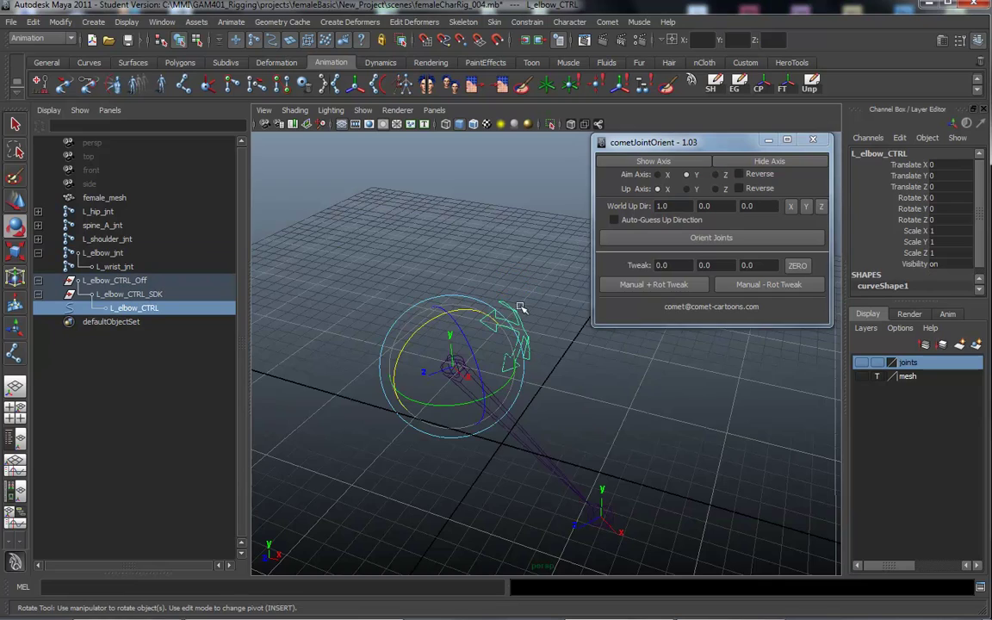
Examine how L_elbow_CTRL and its L_elbow_CTRL_Off group line up with the elbow joint's axes from several angles.
{"action": "left_click_drag", "start_coordinate": [415, 436], "coordinate": [355, 396], "text": "alt"}
{"action": "middle_click_drag", "start_coordinate": [355, 395], "coordinate": [405, 401], "text": "alt"}
{"action": "right_click_drag", "start_coordinate": [410, 401], "coordinate": [515, 400], "text": "alt"}
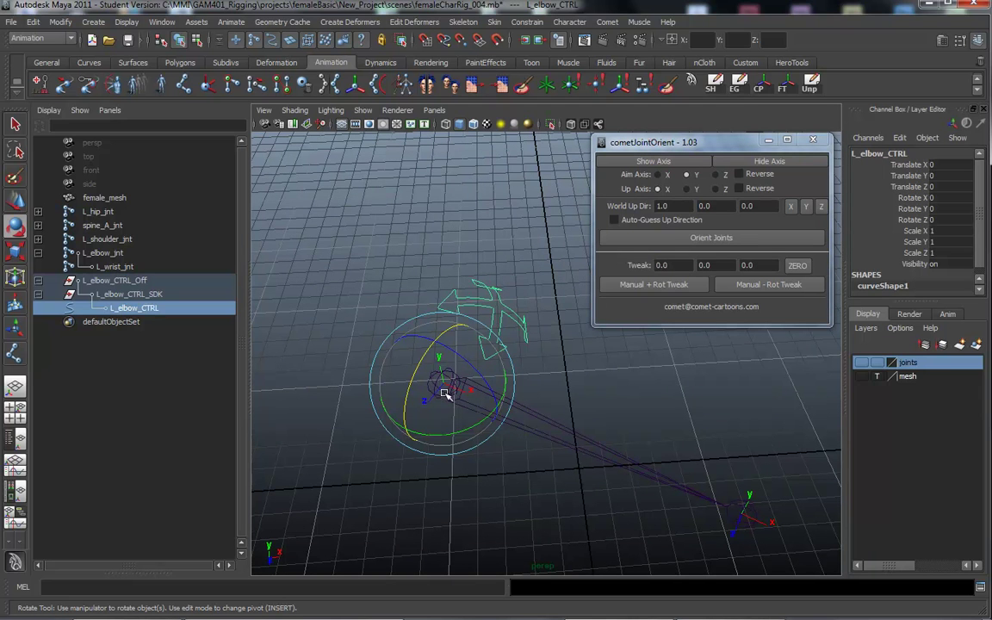
{"action": "left_click_drag", "start_coordinate": [456, 274], "coordinate": [396, 244], "text": "alt"}
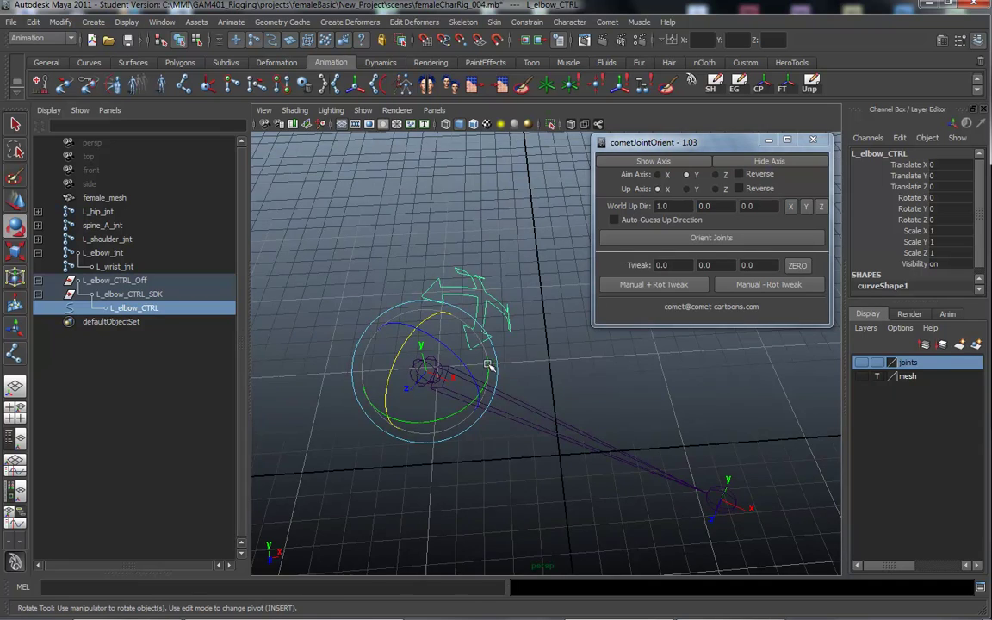
{"action": "left_click_drag", "start_coordinate": [513, 362], "coordinate": [553, 393], "text": "alt"}
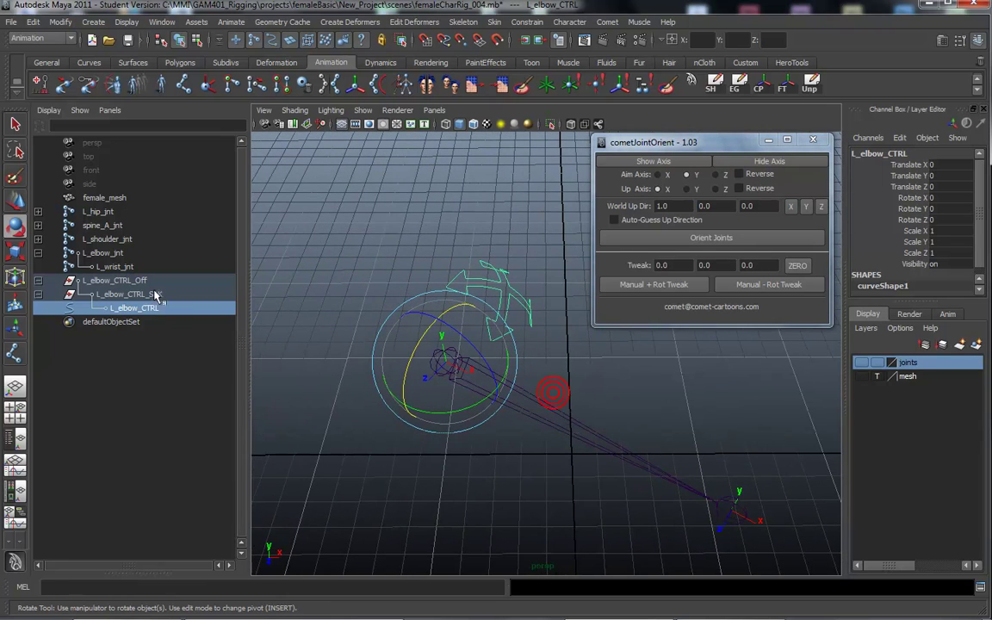
{"action": "key", "text": "Up"}
{"action": "key", "text": "Up"}
{"action": "left_click_drag", "start_coordinate": [513, 458], "coordinate": [443, 441], "text": "alt"}
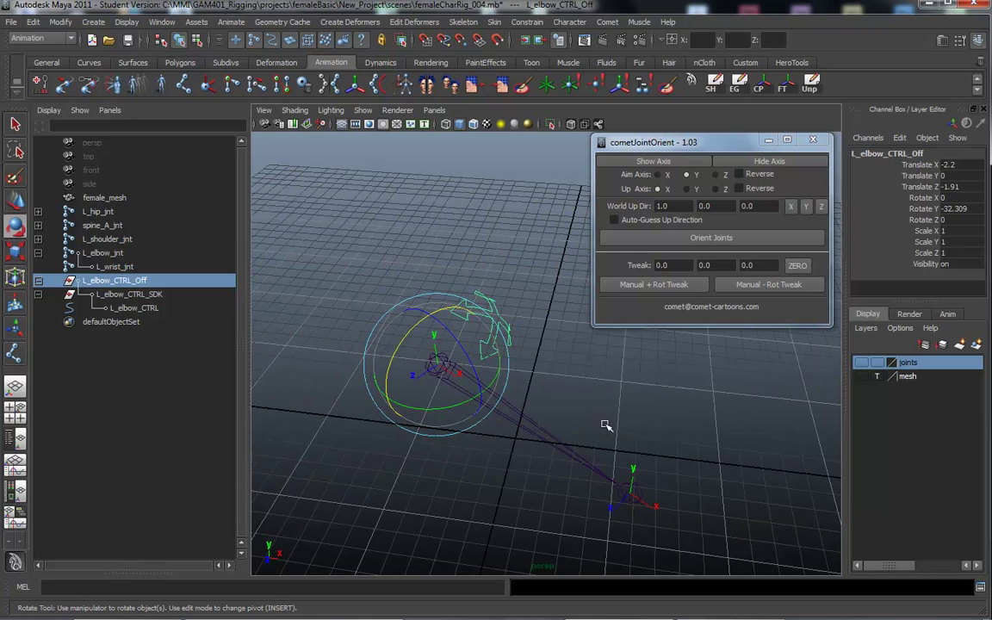
{"action": "left_click_drag", "start_coordinate": [515, 432], "coordinate": [482, 430], "text": "alt"}
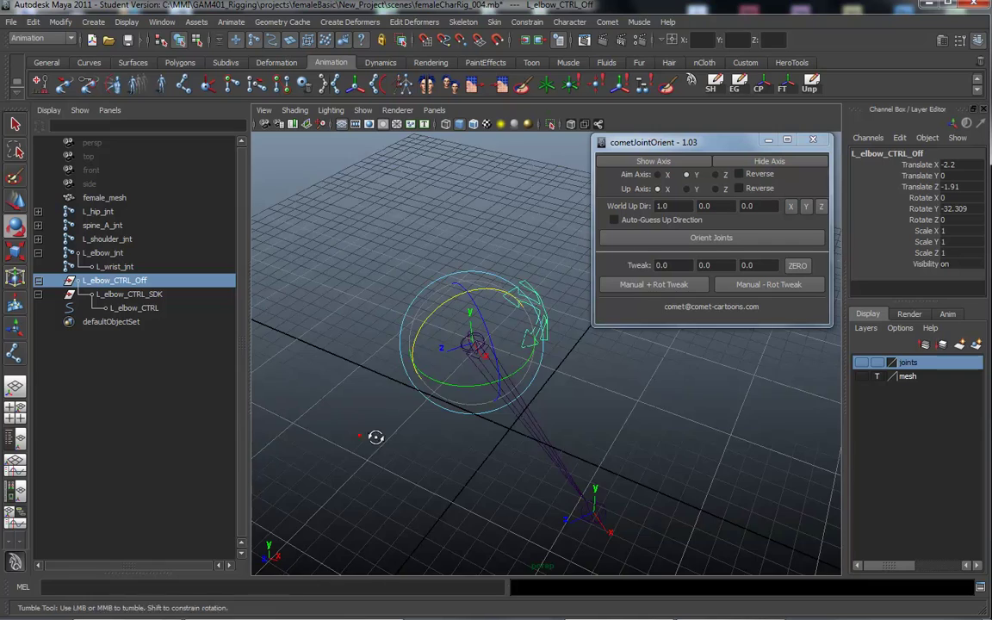
{"action": "left_click_drag", "start_coordinate": [376, 439], "coordinate": [435, 443], "text": "alt"}
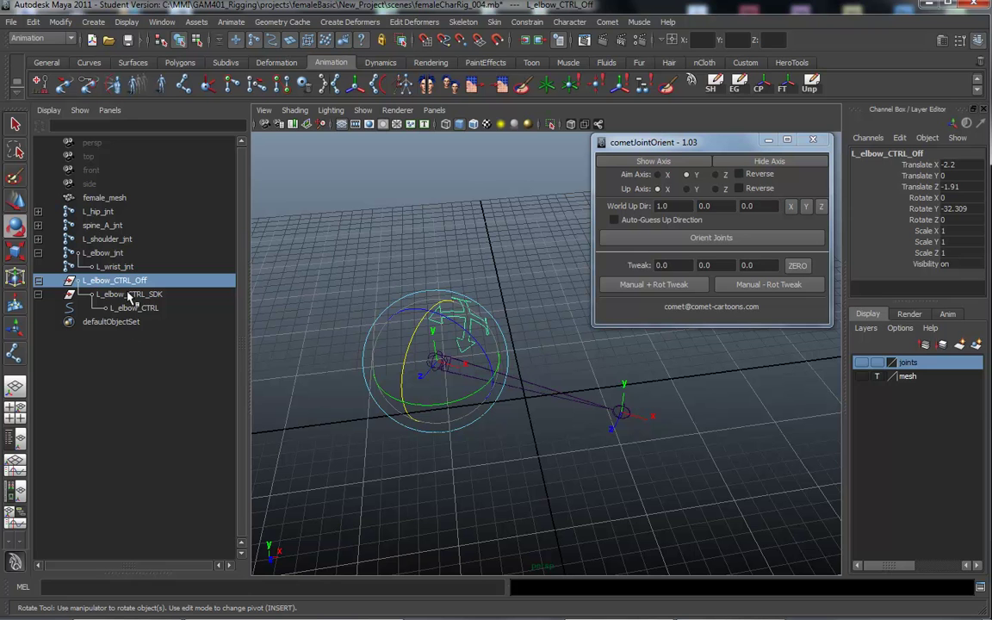
Compare the translate and rotate channels of L_elbow_CTRL, L_elbow_CTRL_SDK and L_elbow_CTRL_Off.
{"action": "mouse_move", "coordinate": [549, 474]}
{"action": "left_mouse_down", "text": "alt"}
{"action": "mouse_move", "coordinate": [466, 450]}
{"action": "mouse_move", "coordinate": [536, 499]}
{"action": "left_mouse_up", "text": "alt"}
{"action": "left_click", "coordinate": [504, 321]}
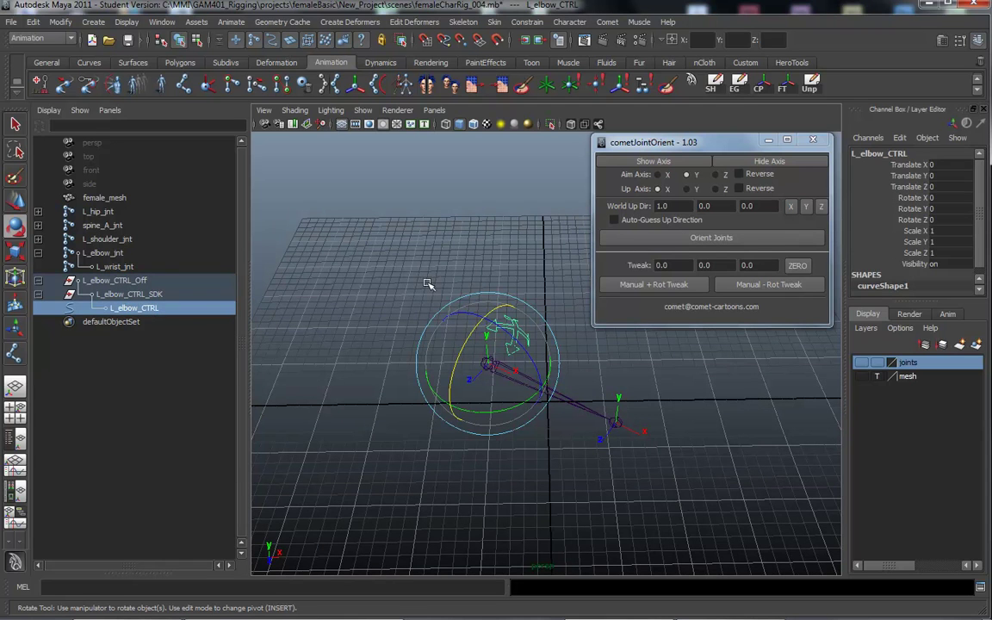
{"action": "left_click", "coordinate": [131, 294]}
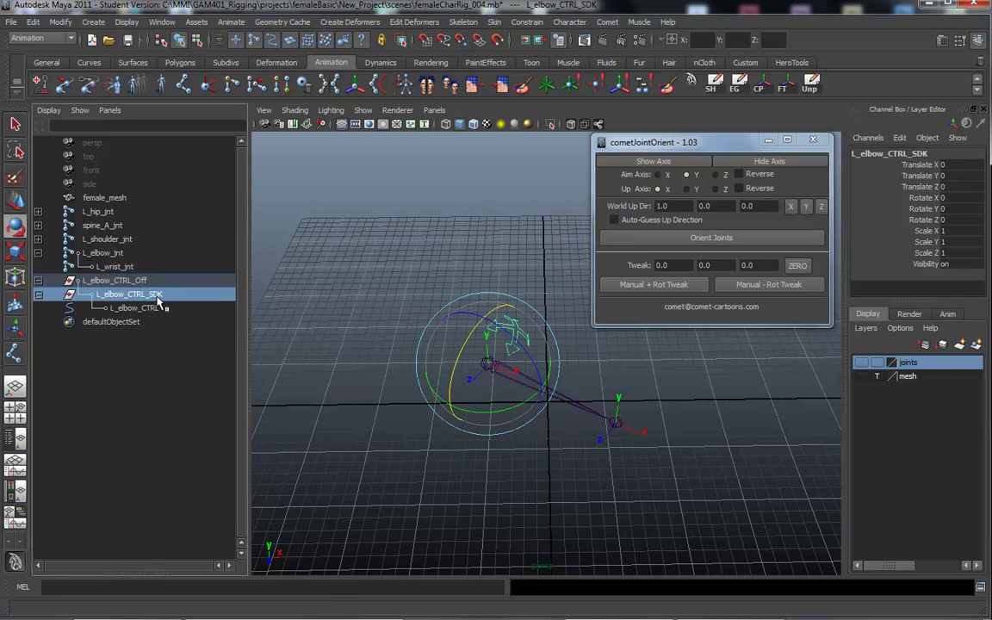
{"action": "left_click", "coordinate": [129, 282]}
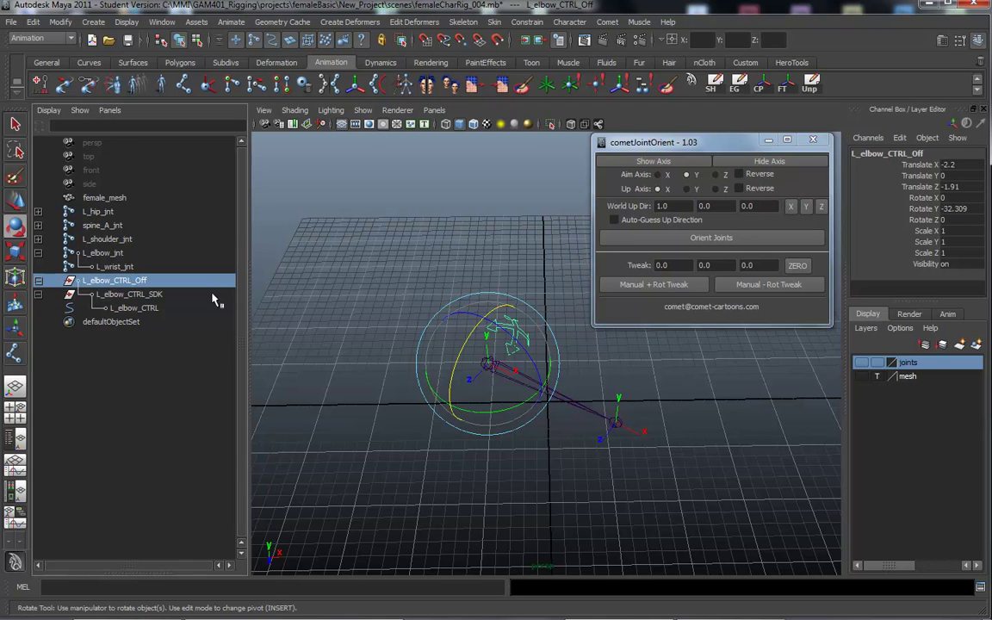
{"action": "left_click_drag", "start_coordinate": [450, 463], "coordinate": [620, 457], "text": "alt"}
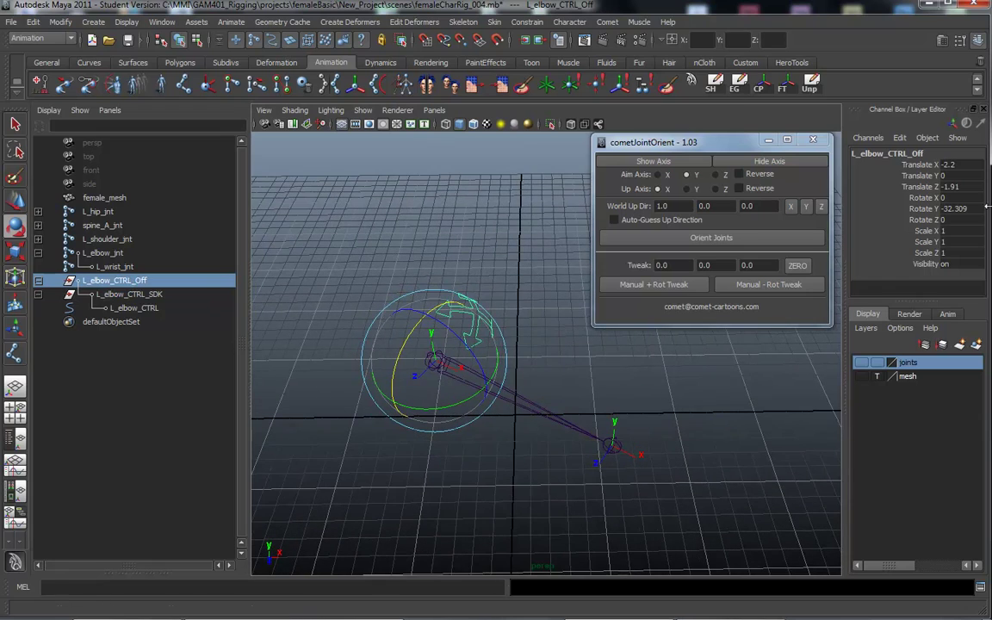
{"action": "left_click_drag", "start_coordinate": [443, 476], "coordinate": [411, 488], "text": "alt"}
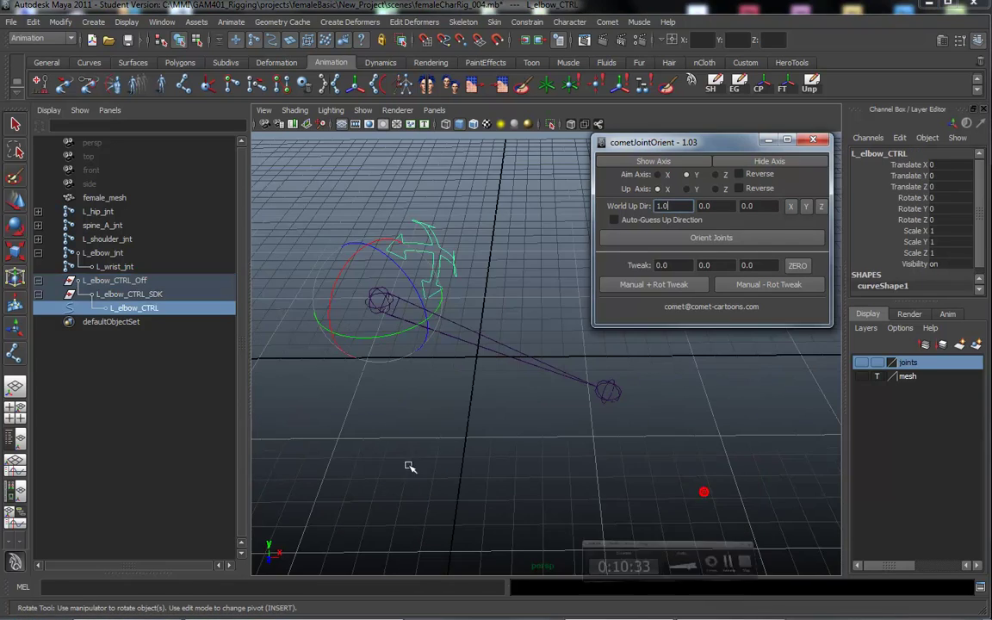
{"action": "middle_click_drag", "start_coordinate": [447, 401], "coordinate": [431, 438], "text": "alt"}
{"action": "right_click_drag", "start_coordinate": [431, 439], "coordinate": [508, 431], "text": "alt"}
{"action": "middle_click_drag", "start_coordinate": [482, 433], "coordinate": [523, 432], "text": "alt"}
{"action": "right_click_drag", "start_coordinate": [523, 432], "coordinate": [475, 420], "text": "alt"}
{"action": "middle_click_drag", "start_coordinate": [465, 422], "coordinate": [475, 418], "text": "alt"}
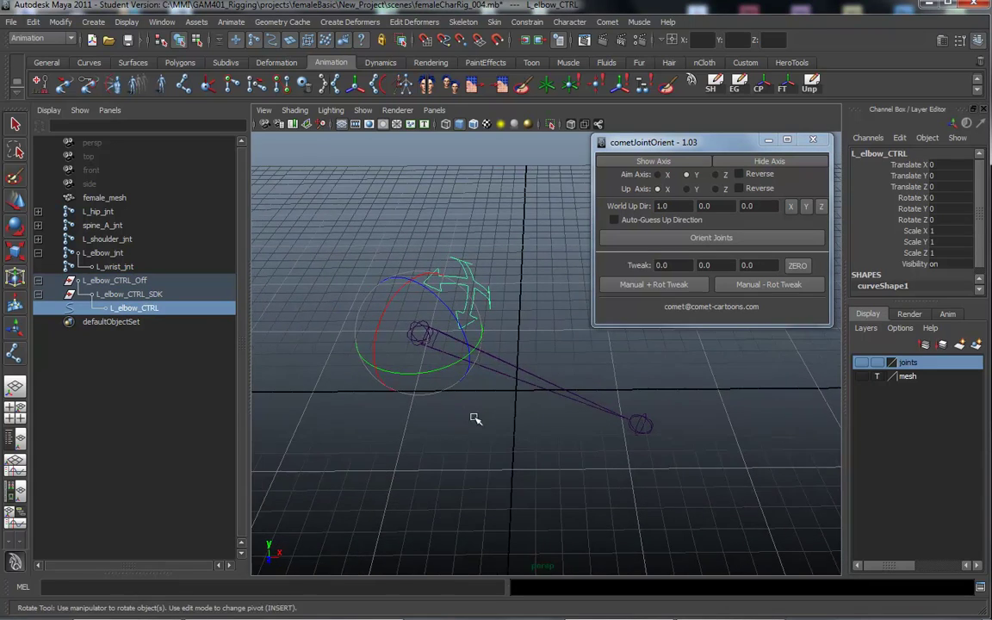
{"action": "mouse_move", "coordinate": [445, 427]}
{"action": "left_mouse_down", "text": "alt"}
{"action": "mouse_move", "coordinate": [436, 421]}
{"action": "mouse_move", "coordinate": [448, 416]}
{"action": "left_mouse_up", "text": "alt"}
{"action": "right_click_drag", "start_coordinate": [452, 420], "coordinate": [482, 422], "text": "alt"}
{"action": "left_click_drag", "start_coordinate": [481, 422], "coordinate": [479, 449], "text": "alt"}
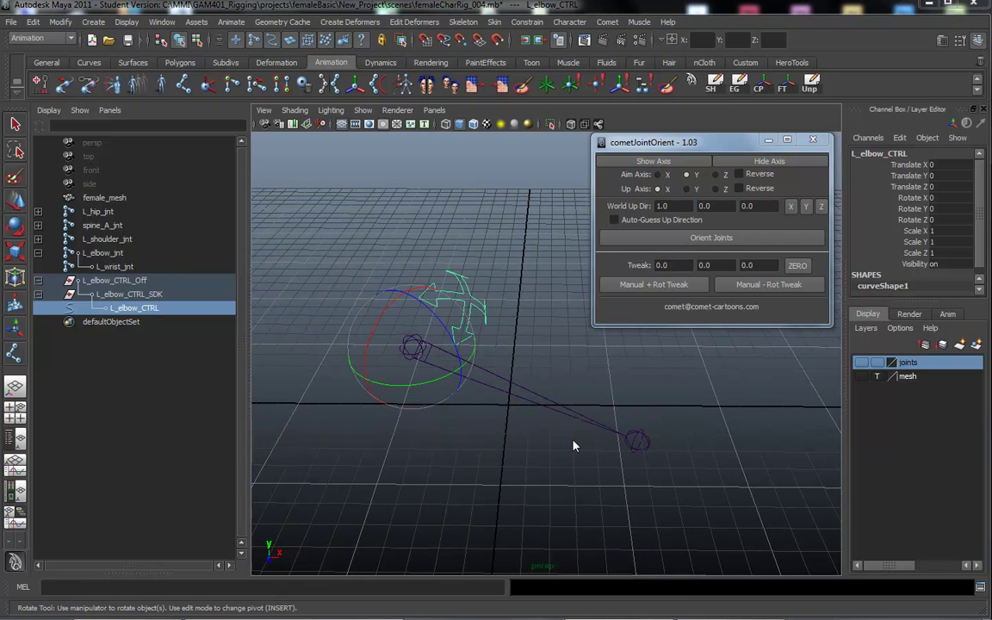
Add L_elbow_jnt to the L_elbow_CTRL selection and apply an Orient constraint so the control drives the elbow joint.
{"action": "key", "text": "space"}
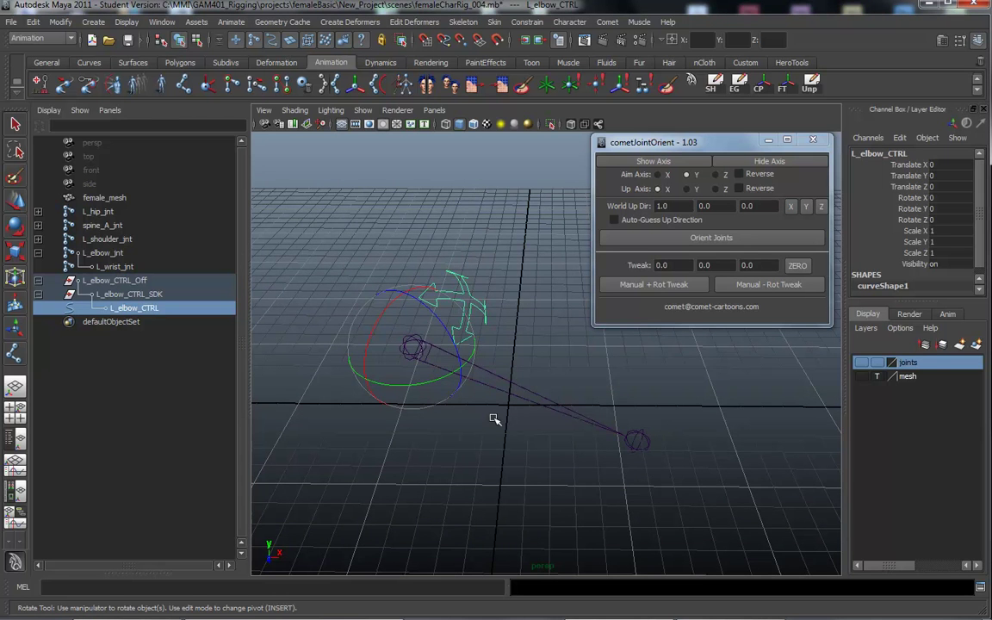
{"action": "left_click", "coordinate": [514, 377]}
{"action": "left_click_drag", "start_coordinate": [514, 461], "coordinate": [489, 408], "text": "alt"}
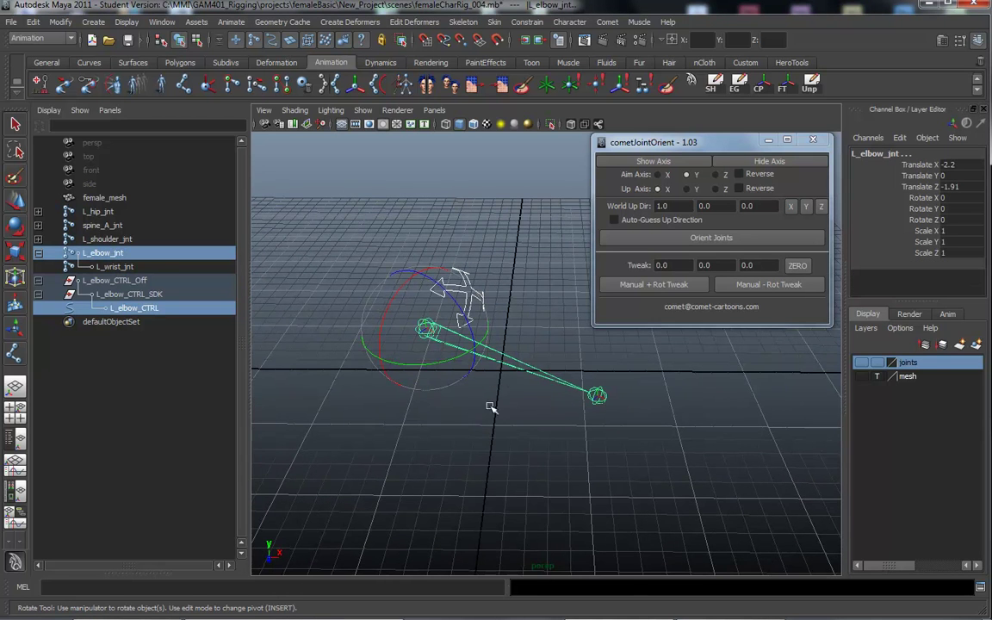
{"action": "key", "text": "space"}
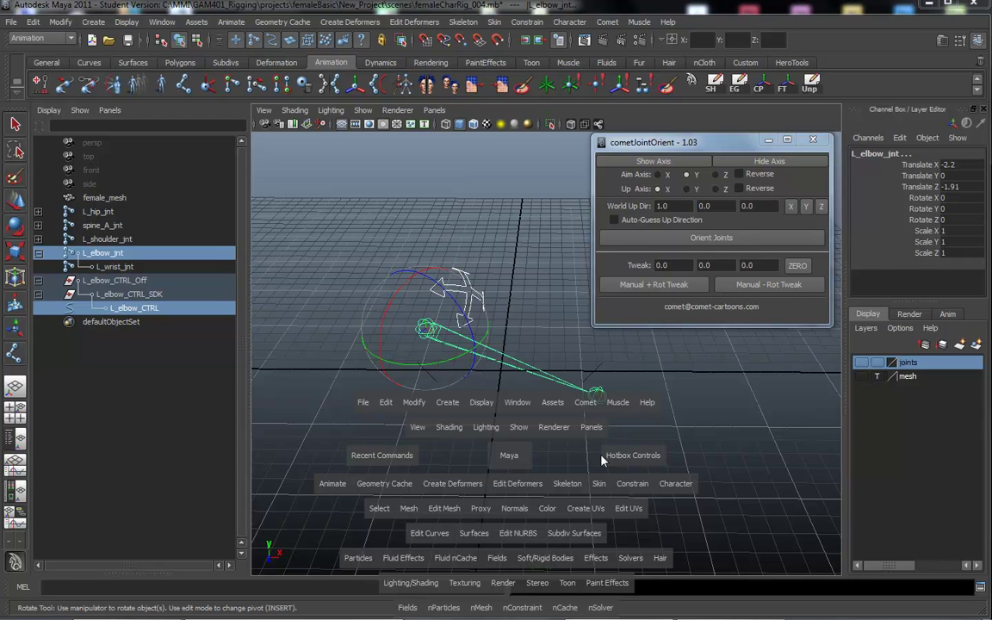
{"action": "left_click", "coordinate": [627, 490]}
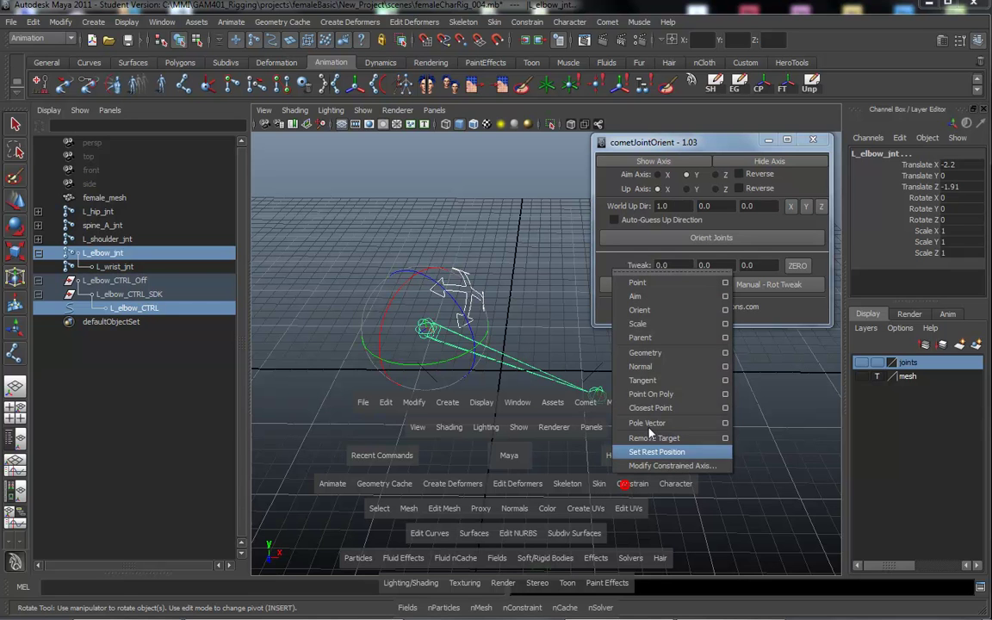
{"action": "left_click", "coordinate": [654, 316]}
{"action": "middle_click_drag", "start_coordinate": [501, 410], "coordinate": [535, 417], "text": "alt"}
{"action": "right_click_drag", "start_coordinate": [534, 419], "coordinate": [479, 404], "text": "alt"}
{"action": "left_click_drag", "start_coordinate": [480, 404], "coordinate": [521, 380], "text": "alt"}
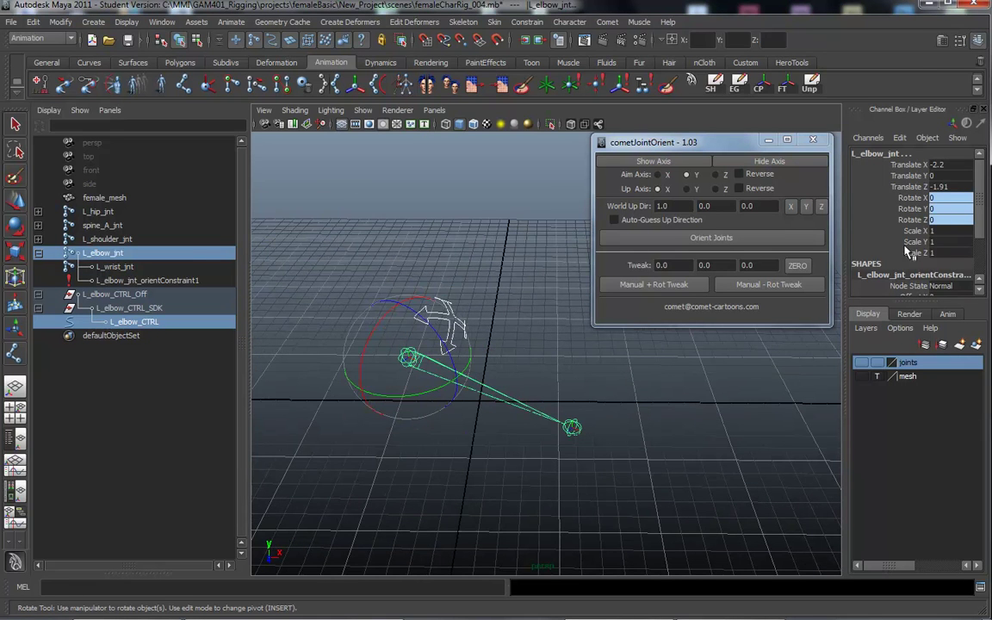
Rotate L_elbow_CTRL about its Y axis to test the orient constraint on the elbow joint, and undo the rotation.
{"action": "left_click_drag", "start_coordinate": [441, 461], "coordinate": [503, 304], "text": "alt"}
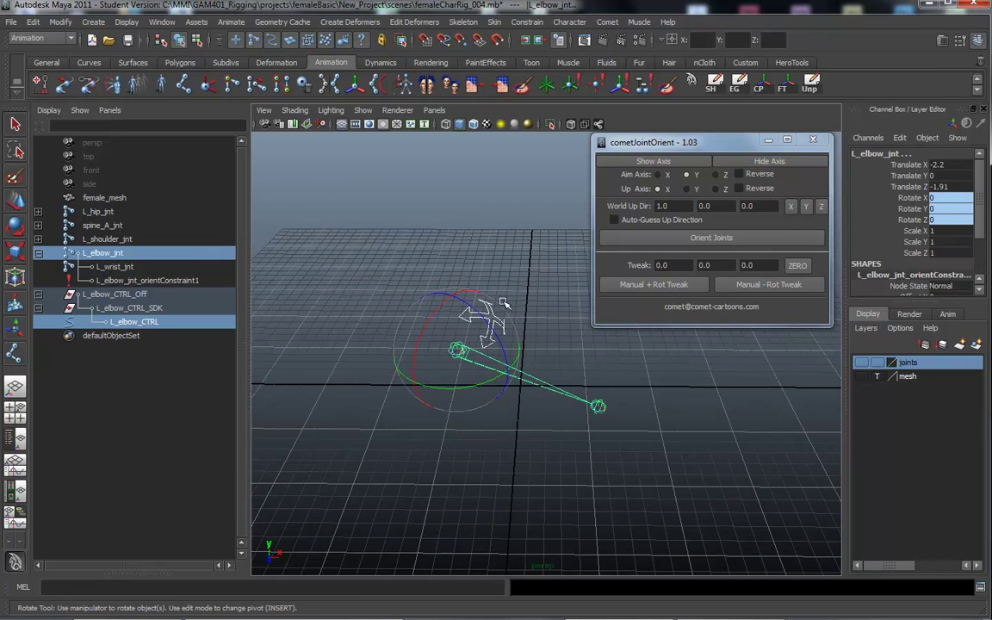
{"action": "left_click", "coordinate": [487, 314]}
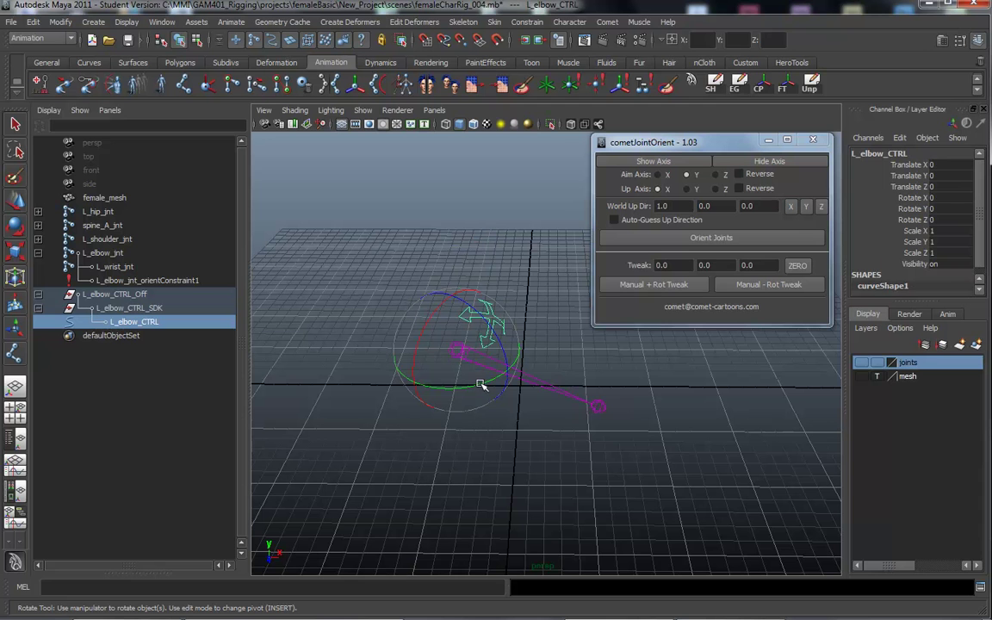
{"action": "mouse_move", "coordinate": [480, 385]}
{"action": "left_mouse_down"}
{"action": "mouse_move", "coordinate": [446, 402]}
{"action": "mouse_move", "coordinate": [514, 379]}
{"action": "mouse_move", "coordinate": [477, 394]}
{"action": "left_mouse_up"}
{"action": "key", "text": "ctrl+z"}
{"action": "left_click_drag", "start_coordinate": [568, 473], "coordinate": [504, 466], "text": "alt"}
{"action": "middle_click_drag", "start_coordinate": [410, 461], "coordinate": [427, 445], "text": "alt"}
{"action": "left_click_drag", "start_coordinate": [453, 441], "coordinate": [503, 441], "text": "alt"}
{"action": "right_click_drag", "start_coordinate": [517, 443], "coordinate": [647, 460], "text": "alt"}
{"action": "middle_click_drag", "start_coordinate": [398, 466], "coordinate": [440, 439], "text": "alt"}
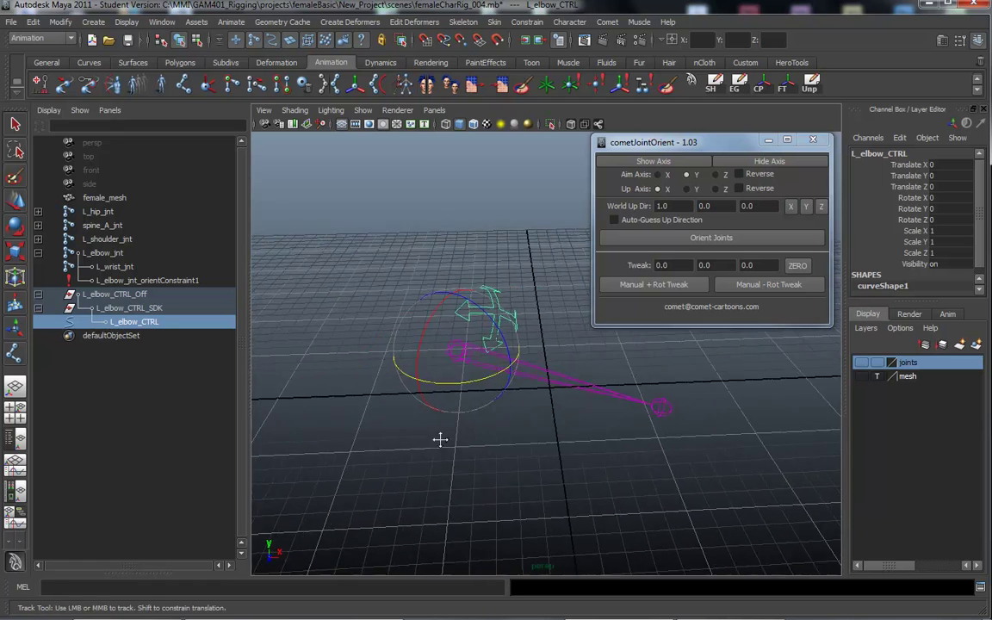
Try a small Y rotation on L_elbow_CTRL, highlight its translate, rotate and scale channels, and undo the rotation.
{"action": "left_click_drag", "start_coordinate": [558, 470], "coordinate": [465, 380], "text": "alt"}
{"action": "left_click_drag", "start_coordinate": [917, 253], "coordinate": [918, 164]}
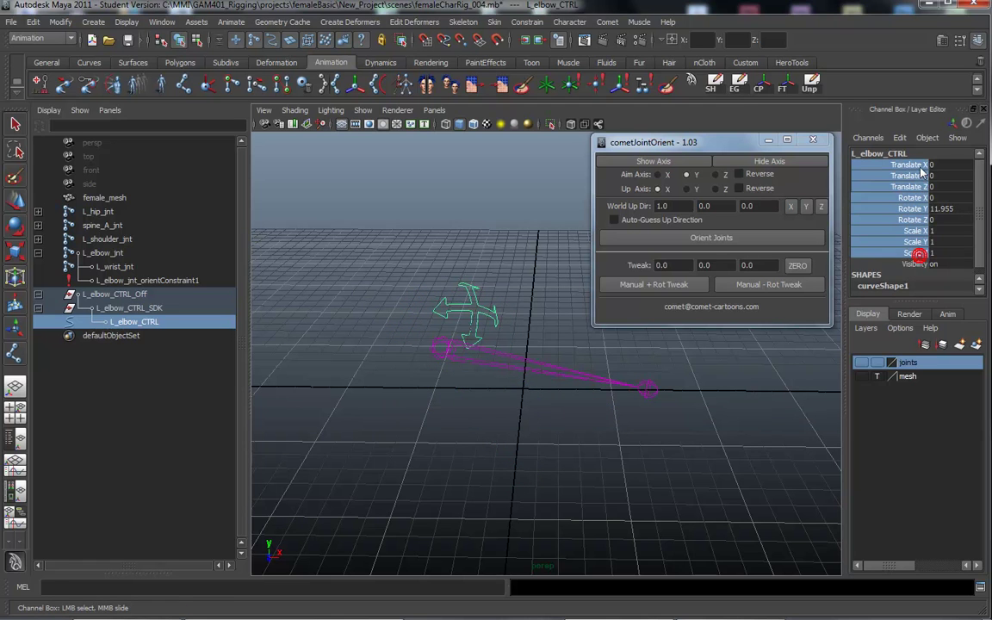
{"action": "left_click_drag", "start_coordinate": [532, 427], "coordinate": [481, 417], "text": "alt"}
{"action": "key", "text": "ctrl+z"}
{"action": "key", "text": "ctrl+z"}
Select L_elbow_jnt, check it against its control from several angles, and close the cometJointOrient window.
{"action": "left_click_drag", "start_coordinate": [478, 337], "coordinate": [469, 392]}
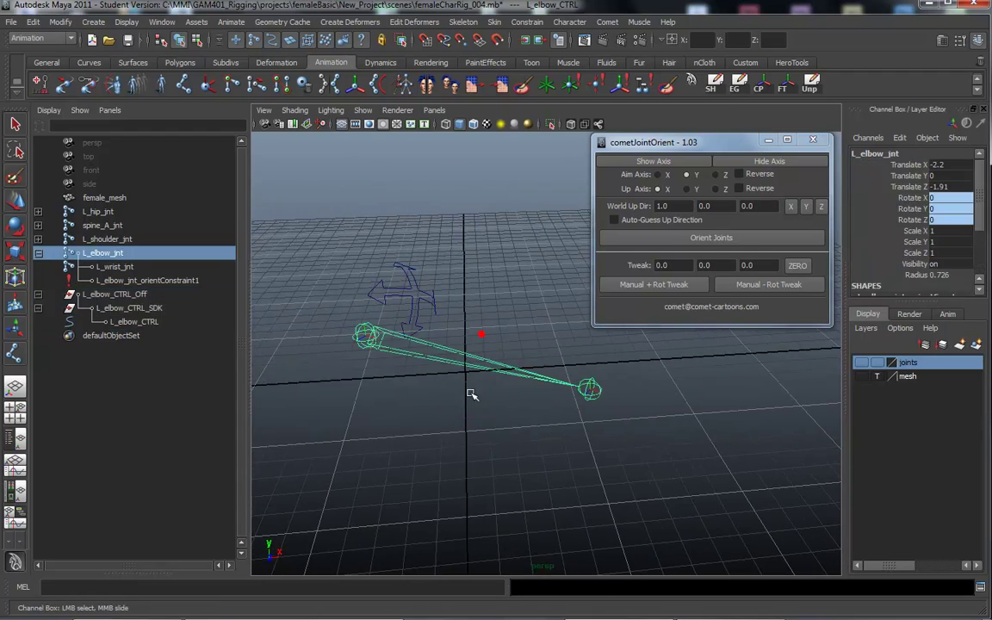
{"action": "middle_click_drag", "start_coordinate": [472, 398], "coordinate": [501, 441], "text": "alt"}
{"action": "right_click_drag", "start_coordinate": [501, 441], "coordinate": [510, 404], "text": "alt"}
{"action": "middle_click_drag", "start_coordinate": [508, 404], "coordinate": [488, 401], "text": "alt"}
{"action": "right_click_drag", "start_coordinate": [488, 402], "coordinate": [426, 383], "text": "alt"}
{"action": "middle_click_drag", "start_coordinate": [441, 367], "coordinate": [448, 344], "text": "alt"}
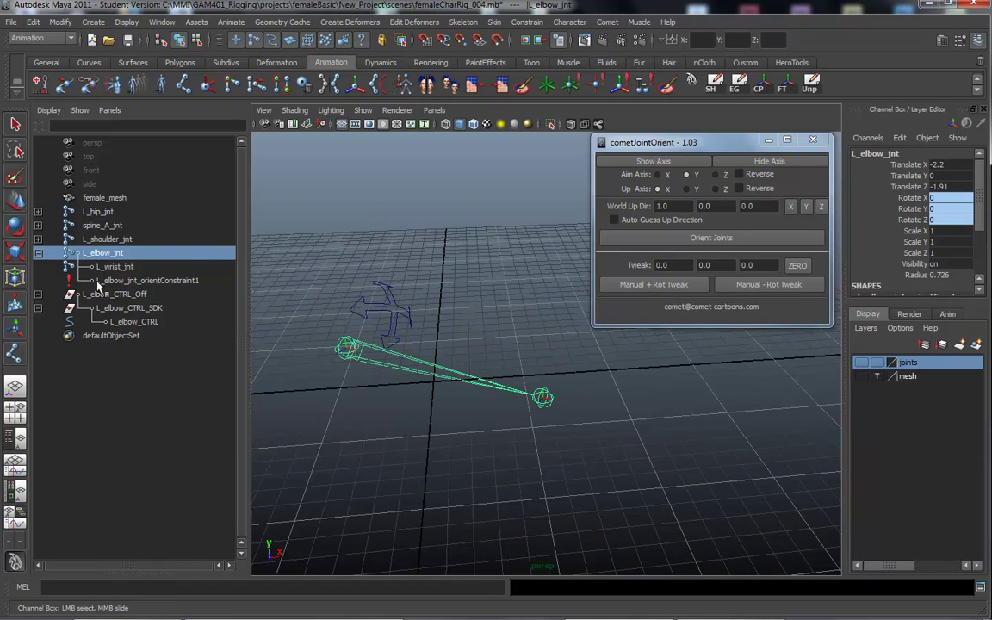
{"action": "left_click_drag", "start_coordinate": [421, 445], "coordinate": [484, 431], "text": "alt"}
{"action": "middle_click_drag", "start_coordinate": [491, 437], "coordinate": [534, 435], "text": "alt"}
{"action": "left_click", "coordinate": [816, 142]}
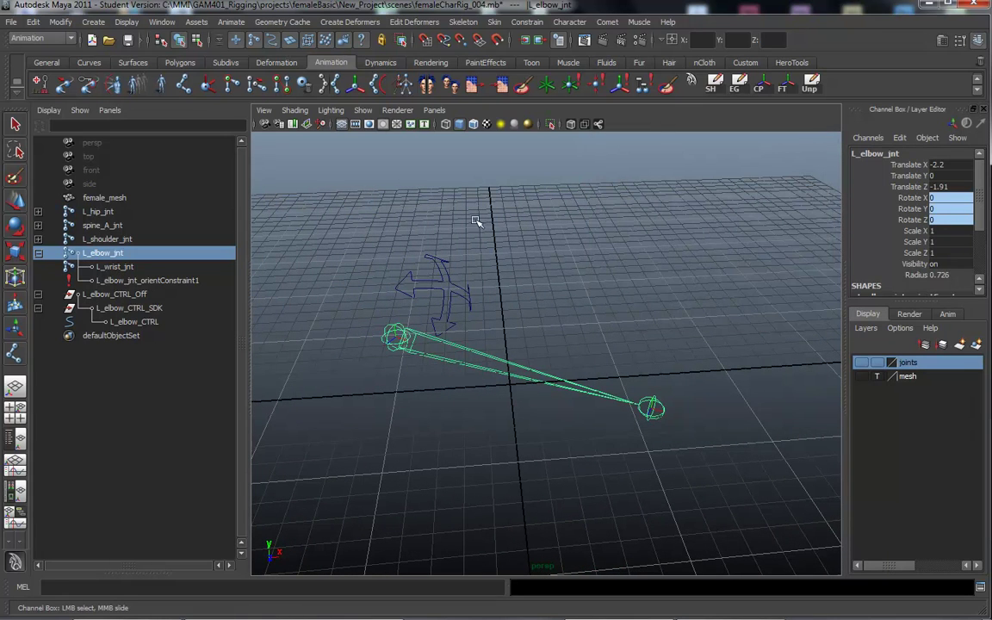
Create a Comet cube control shape on the selected L_elbow_jnt and undo its creation.
{"action": "left_click", "coordinate": [607, 22]}
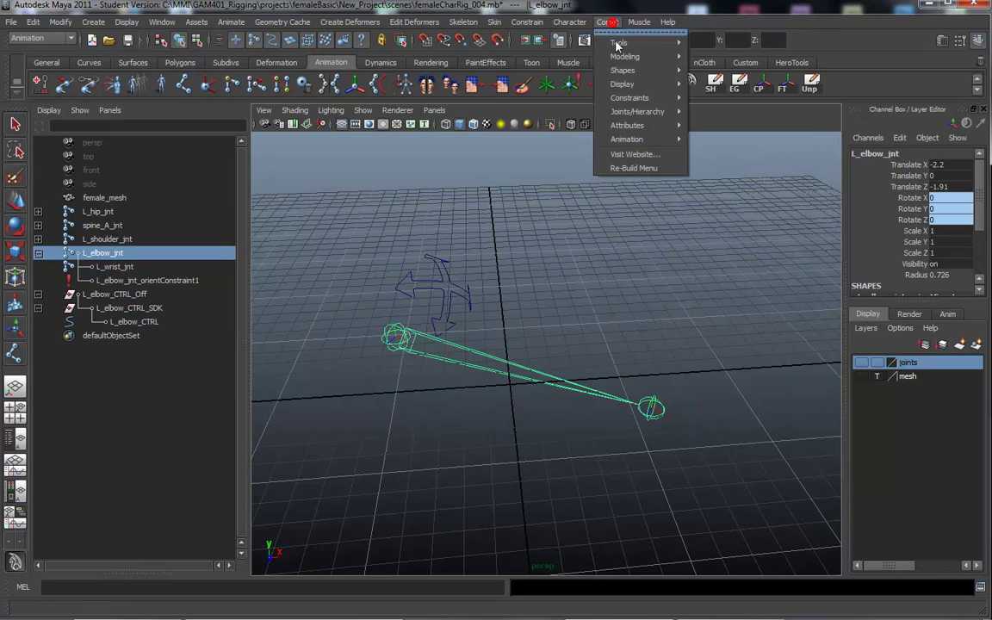
{"action": "mouse_move", "coordinate": [638, 73]}
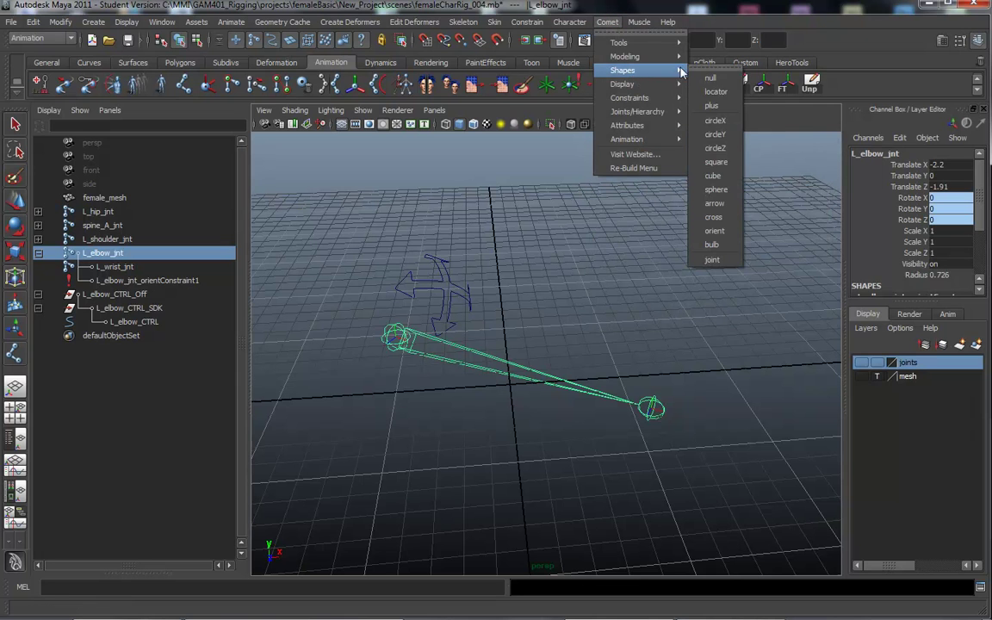
{"action": "left_click", "coordinate": [719, 175]}
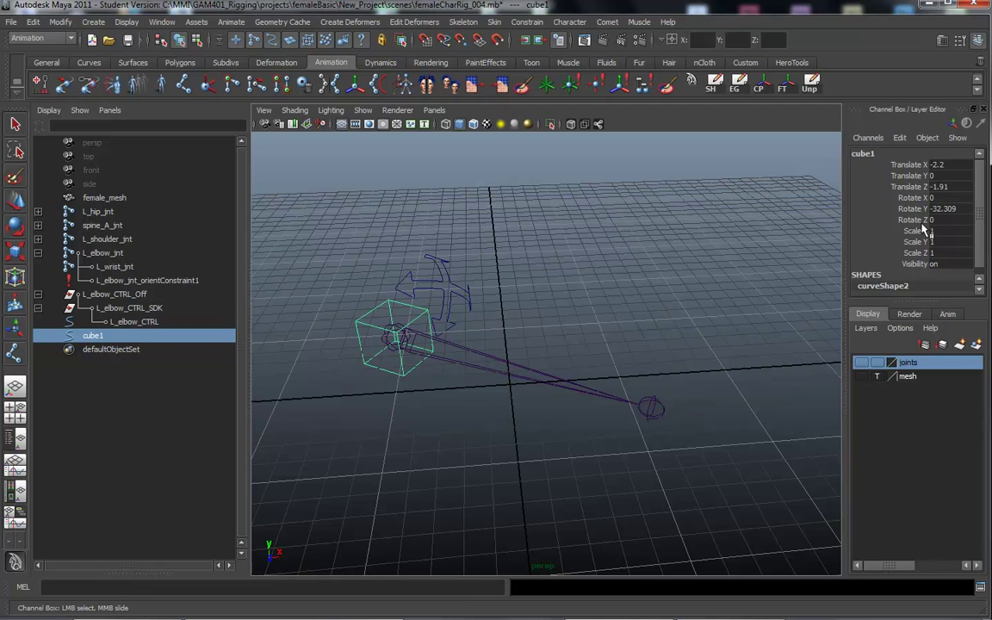
{"action": "key", "text": "Delete"}
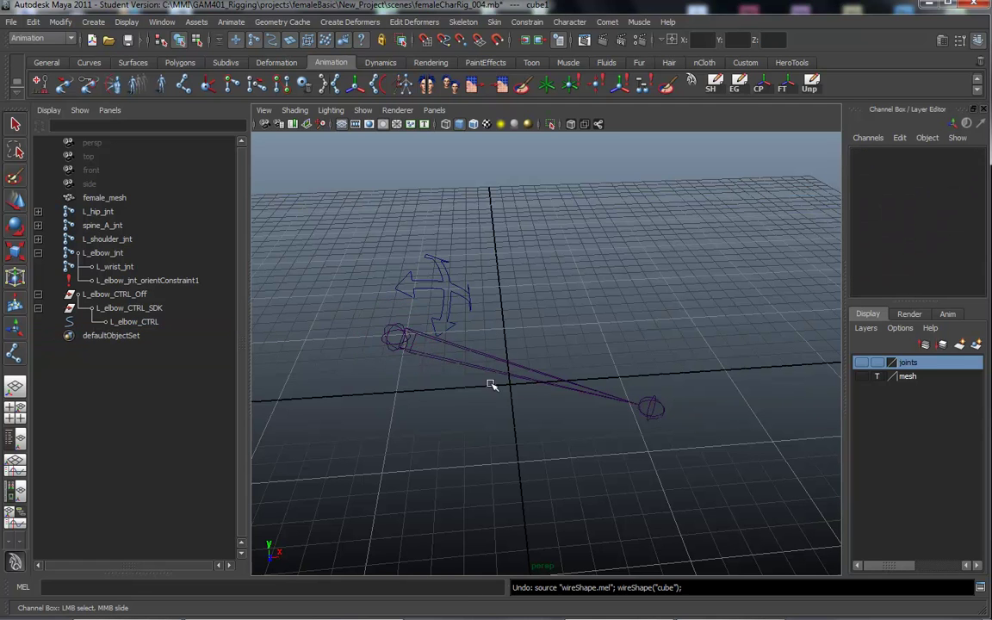
With nothing selected, create a Comet arrow control shape at the world origin.
{"action": "left_click", "coordinate": [441, 374]}
{"action": "left_click", "coordinate": [454, 415]}
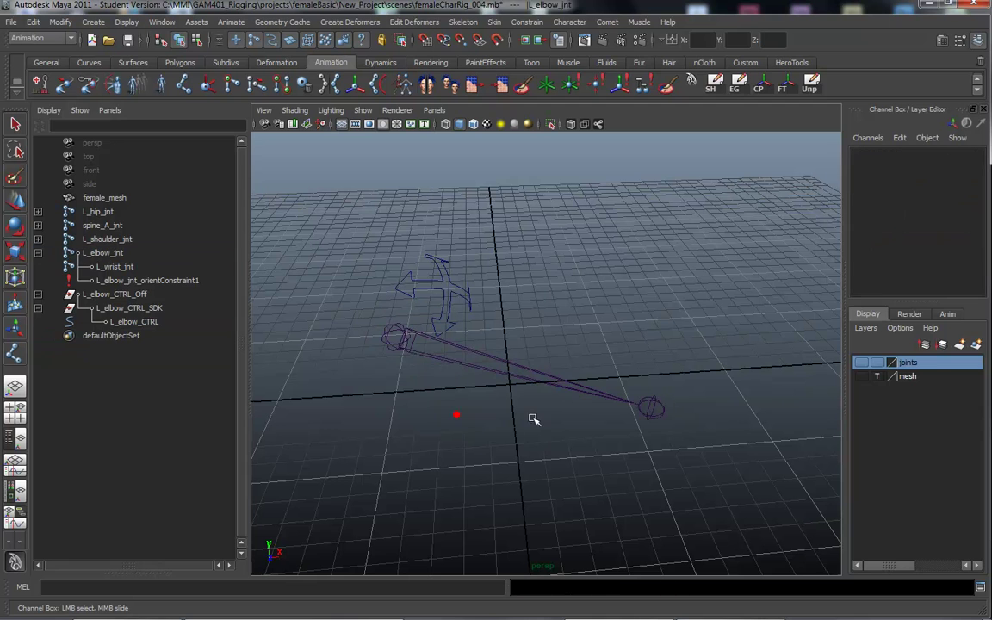
{"action": "left_click", "coordinate": [609, 21]}
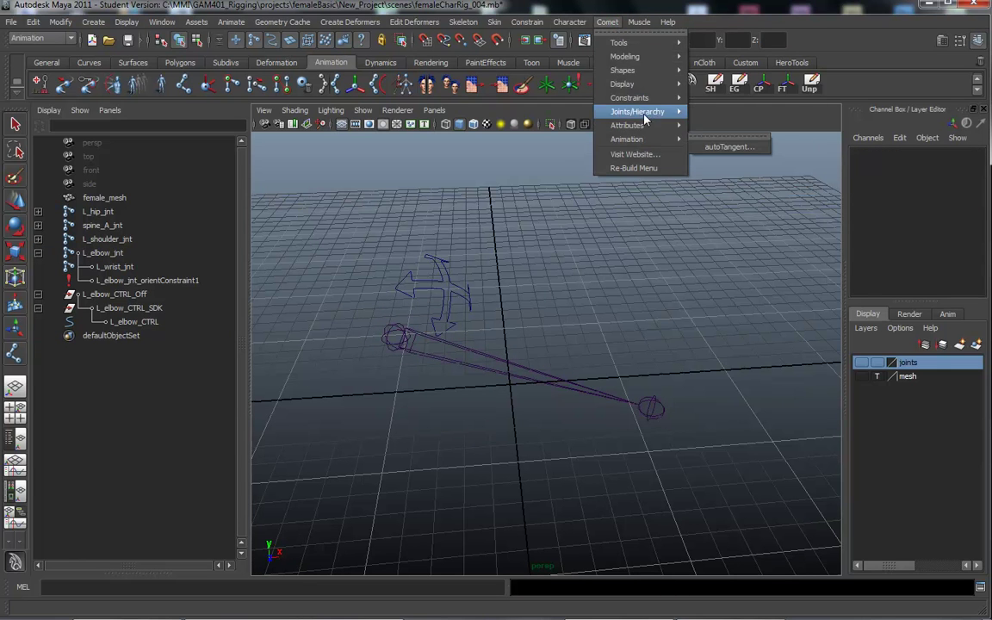
{"action": "mouse_move", "coordinate": [677, 86]}
{"action": "mouse_move", "coordinate": [629, 70]}
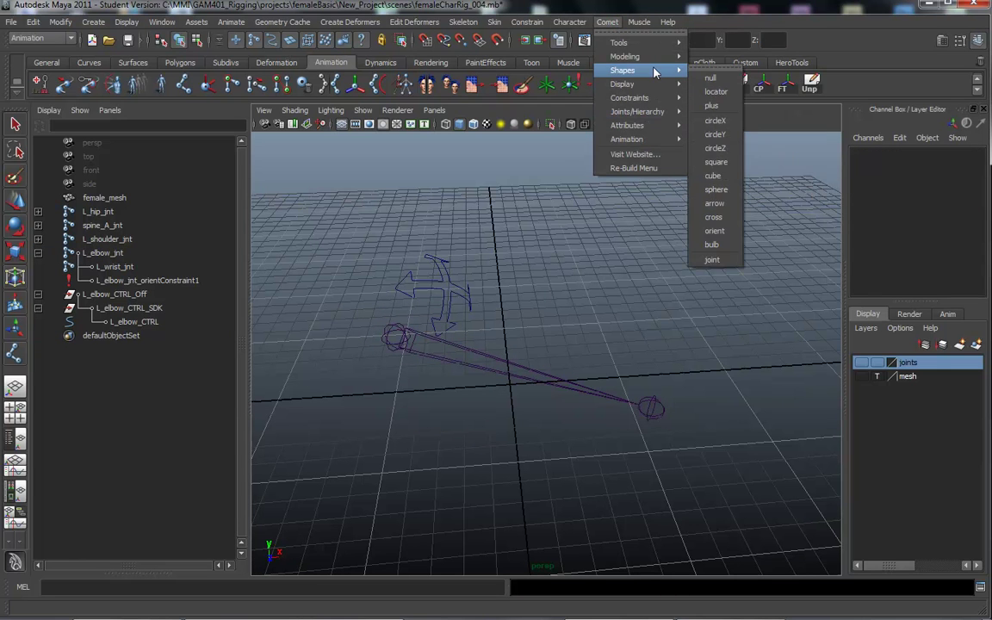
{"action": "left_click", "coordinate": [720, 201]}
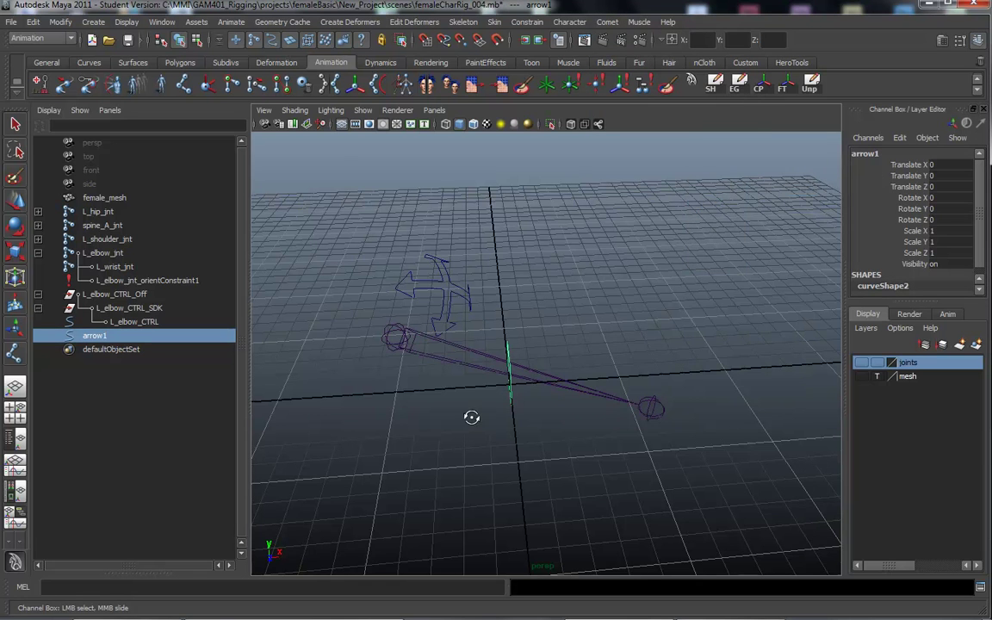
{"action": "left_click_drag", "start_coordinate": [472, 416], "coordinate": [441, 407], "text": "alt"}
{"action": "middle_click_drag", "start_coordinate": [416, 395], "coordinate": [403, 408], "text": "alt"}
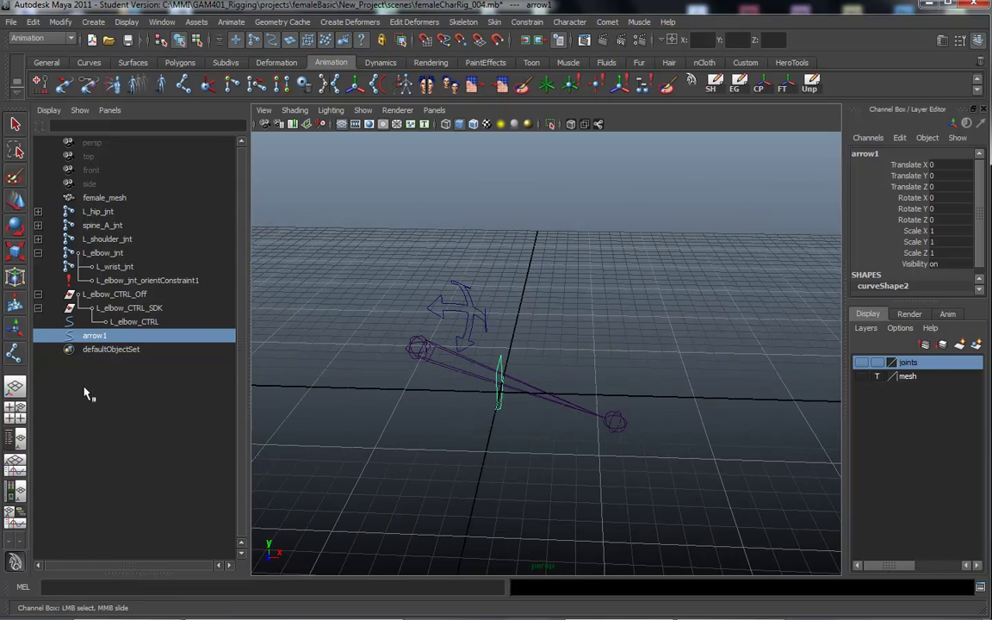
Group the arrow curve twice, expand the new hierarchy and rename the curve L_wrist_CTRL.
{"action": "key", "text": "ctrl+g"}
{"action": "left_click", "coordinate": [38, 336]}
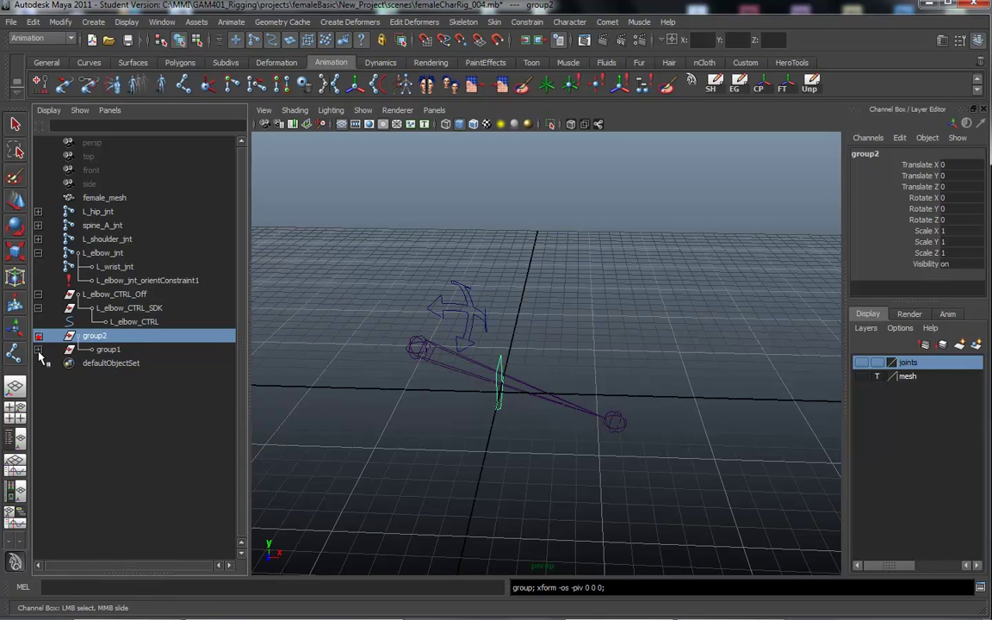
{"action": "left_click", "coordinate": [38, 350]}
{"action": "left_click", "coordinate": [116, 364]}
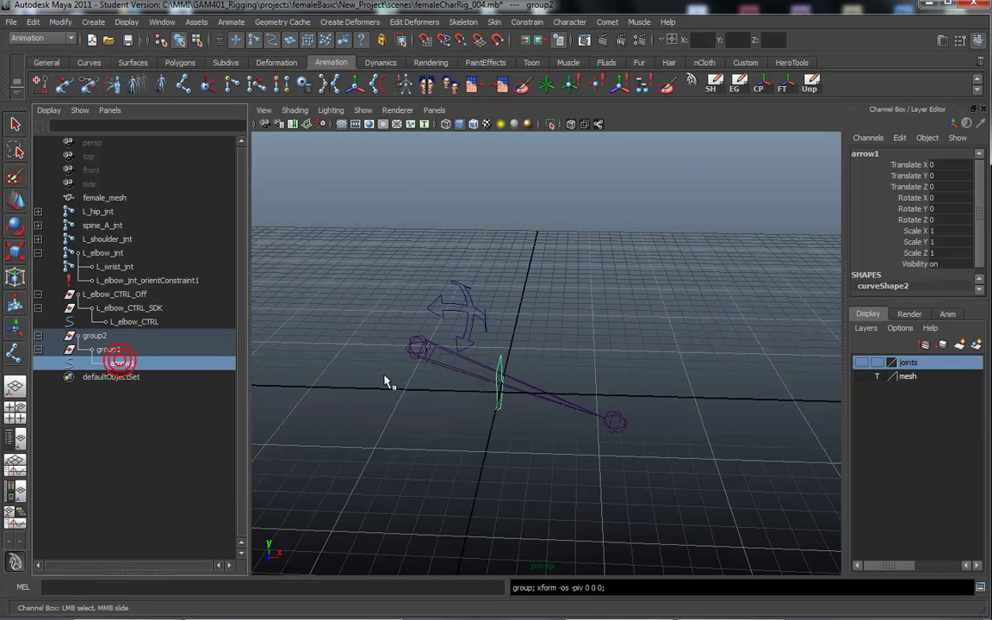
{"action": "double_click", "coordinate": [120, 363]}
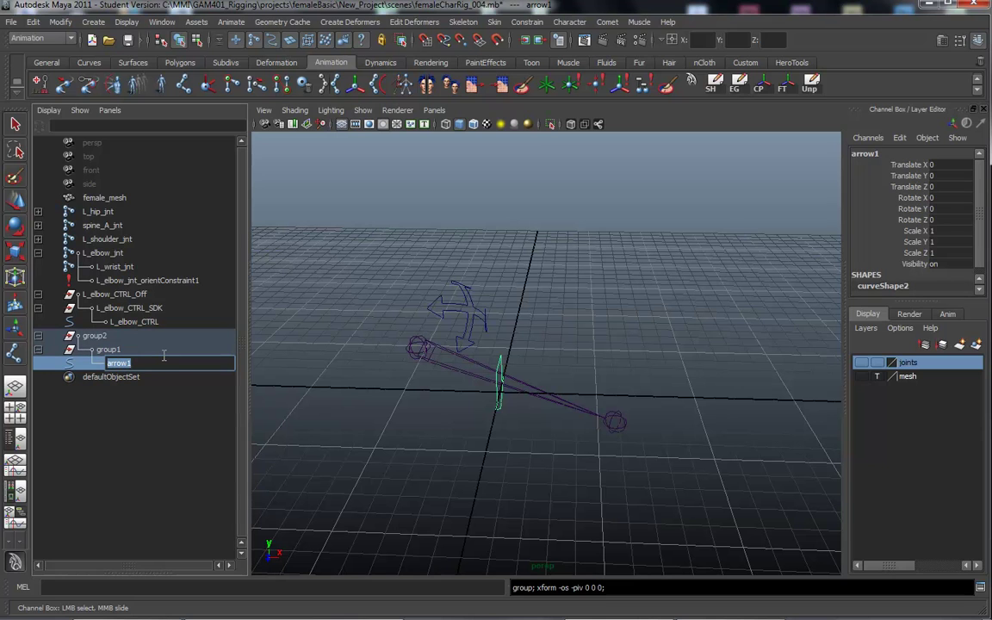
{"action": "type", "text": "L_wrist_CTRL"}
{"action": "key", "text": "Return"}
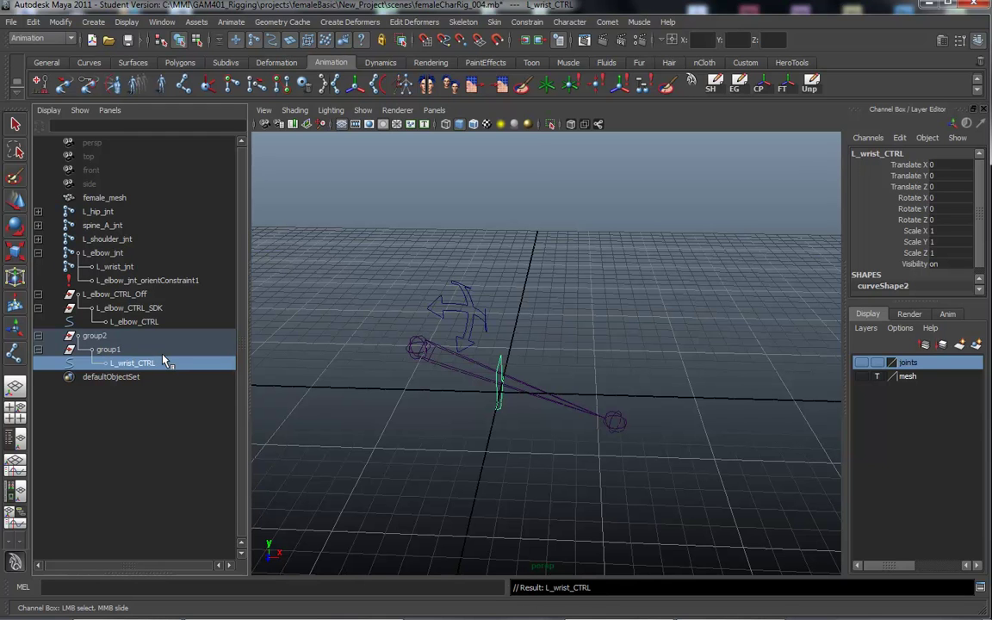
Rename the wrist control's inner group L_wrist_CTRL_SDK and its outer group L_wrist_CTRL_Off.
{"action": "double_click", "coordinate": [140, 365]}
{"action": "key", "text": "ctrl+c"}
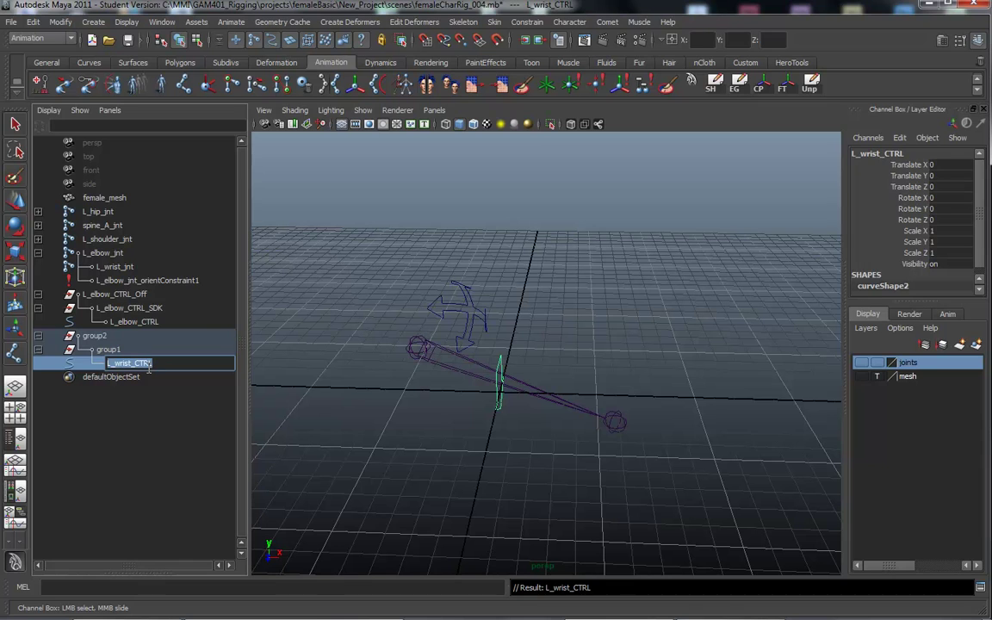
{"action": "double_click", "coordinate": [115, 348]}
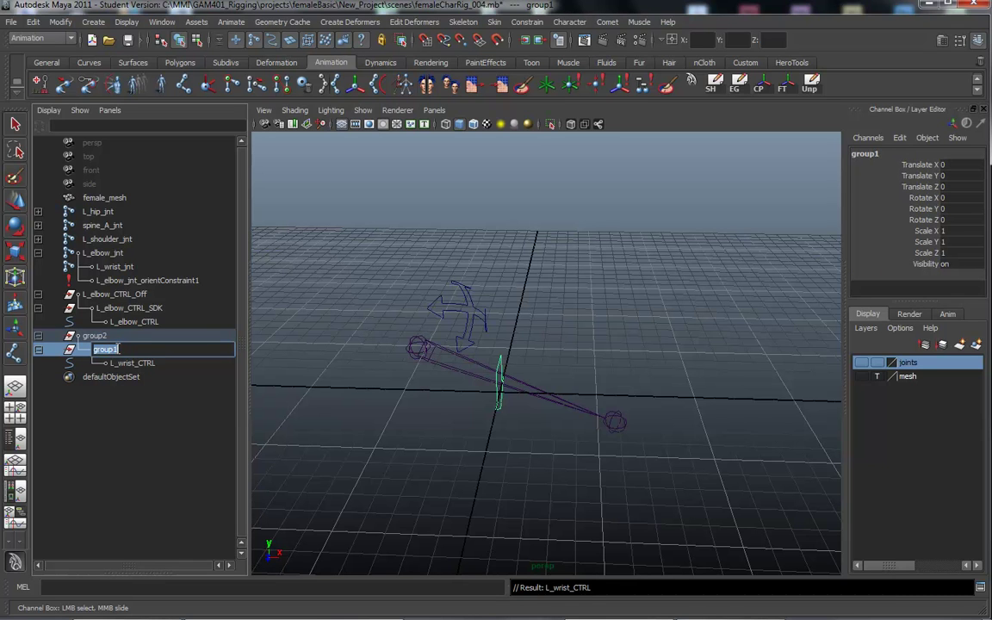
{"action": "key", "text": "ctrl+v"}
{"action": "key", "text": "Return"}
{"action": "double_click", "coordinate": [102, 335]}
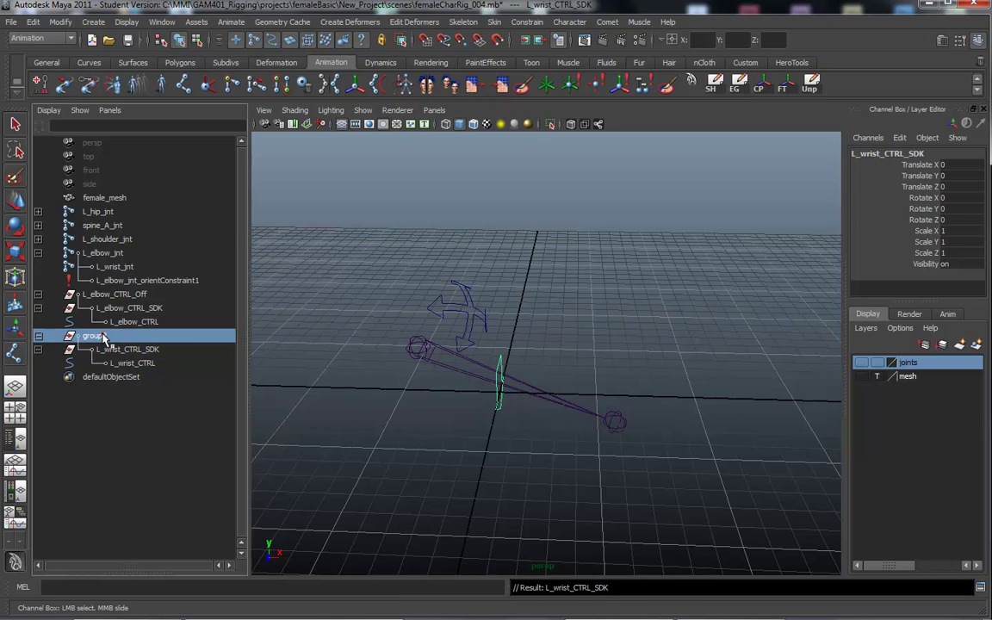
{"action": "key", "text": "ctrl+v"}
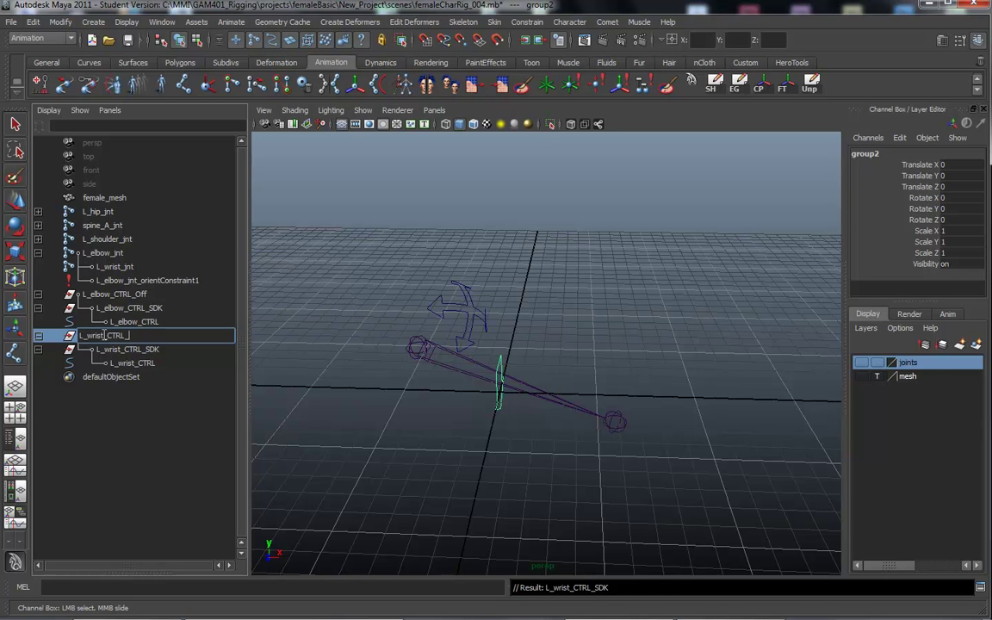
{"action": "key", "text": "Return"}
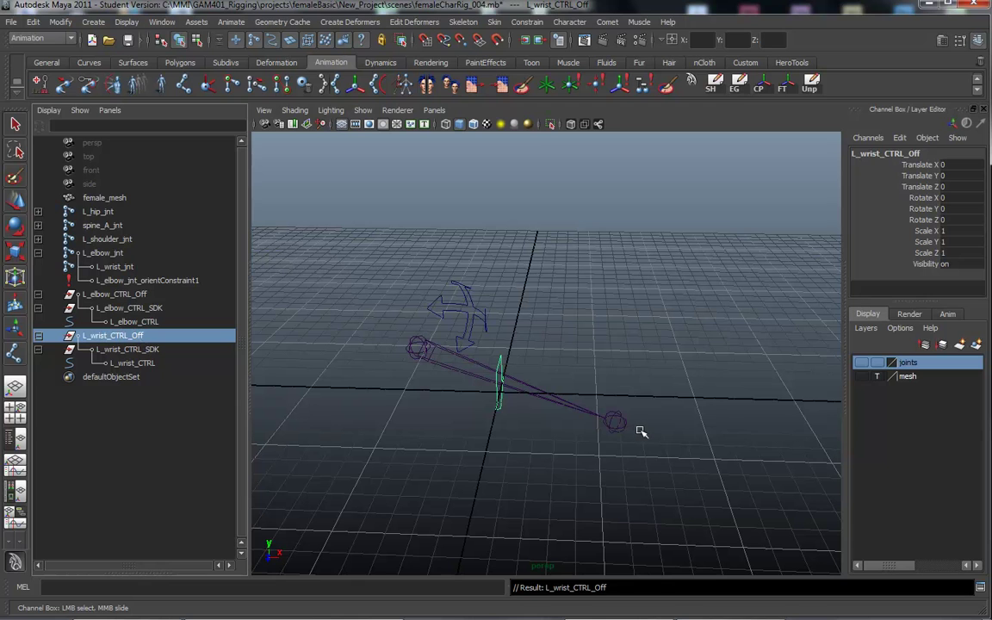
Snap L_wrist_CTRL_Off to L_wrist_jnt by parenting it there, setting its translate and rotate channels to 0, and unparenting it.
{"action": "left_click", "coordinate": [616, 424], "text": "shift"}
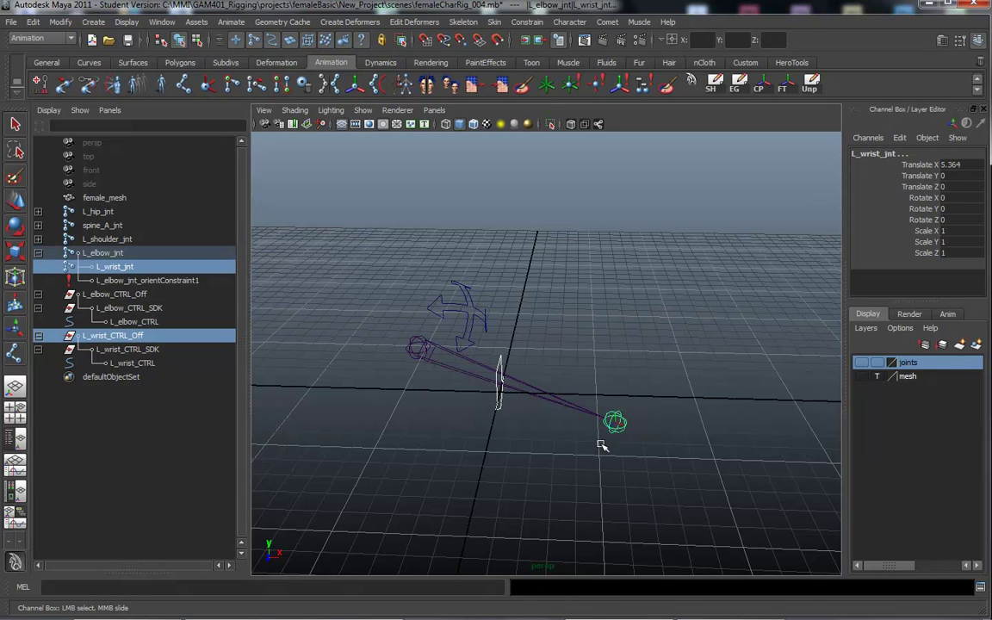
{"action": "key", "text": "p"}
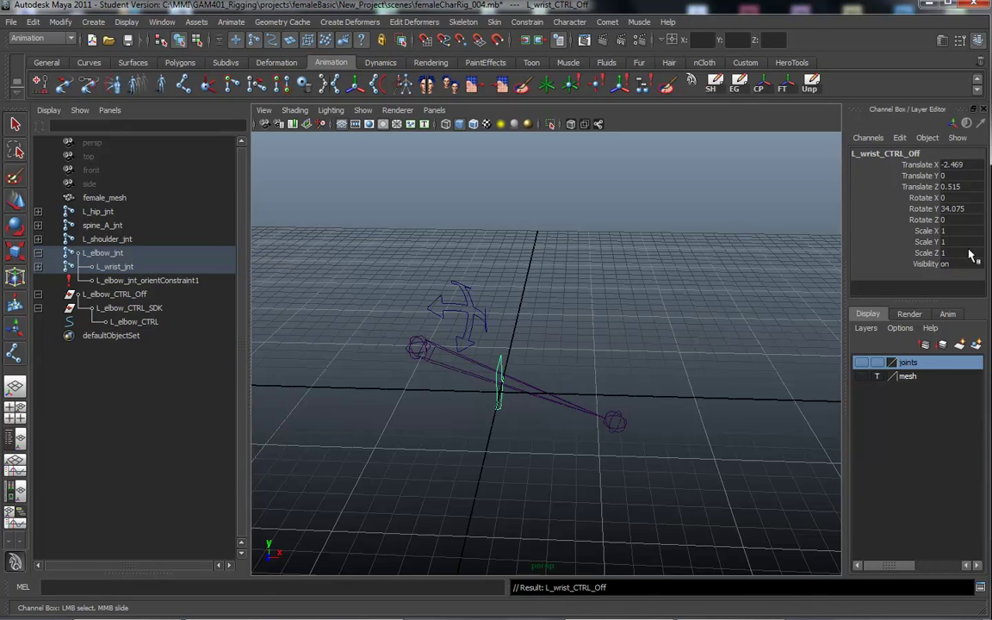
{"action": "left_click_drag", "start_coordinate": [947, 220], "coordinate": [956, 162]}
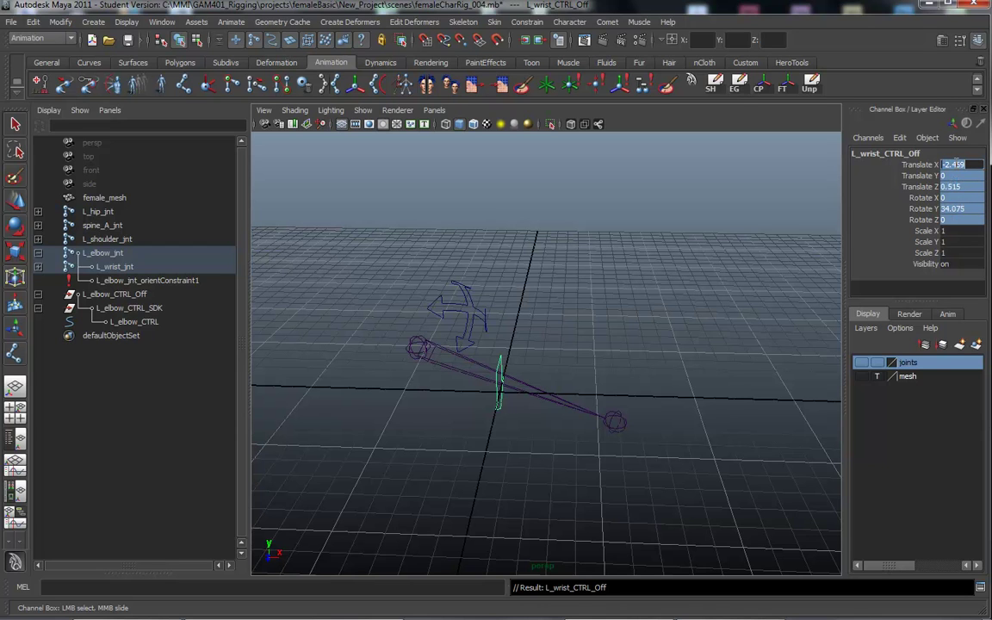
{"action": "type", "text": "0"}
{"action": "key", "text": "Return"}
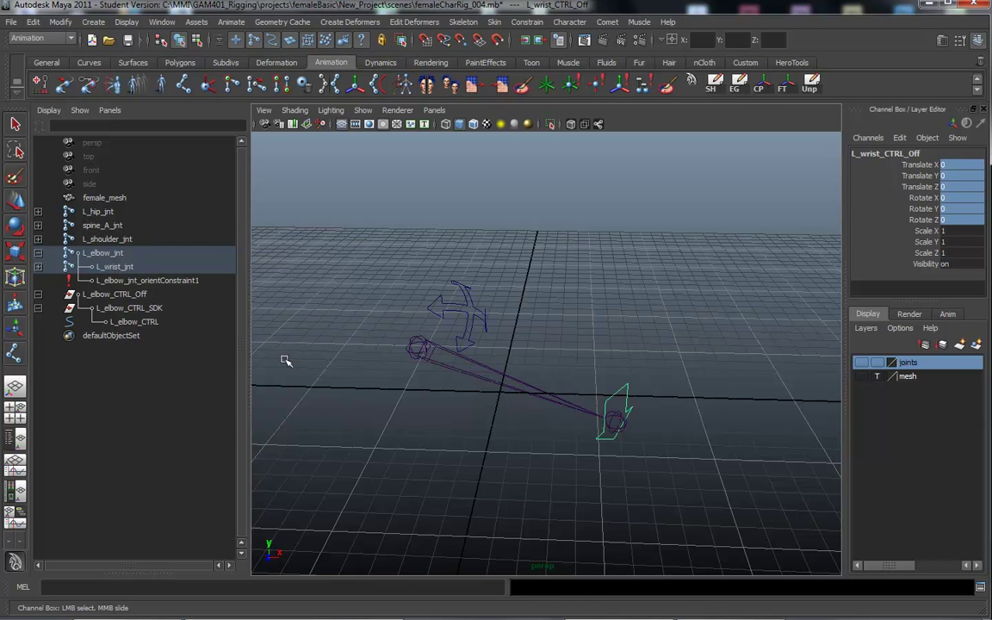
{"action": "left_click", "coordinate": [812, 89]}
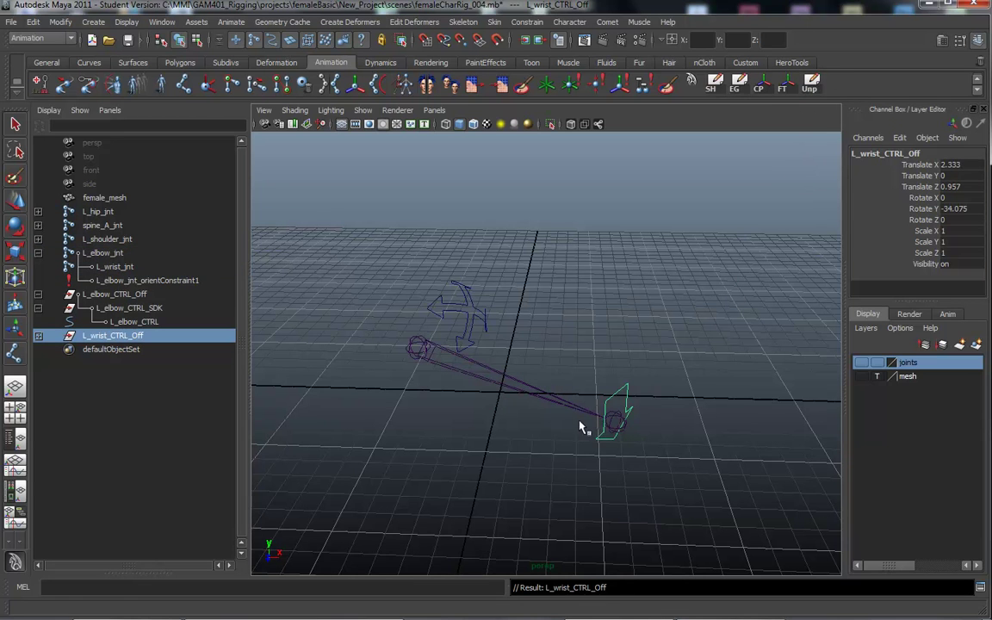
Show the elbow and wrist joint axes with cometJointOrient and compare L_wrist_CTRL with the wrist joint's orientation.
{"action": "left_click_drag", "start_coordinate": [661, 369], "coordinate": [582, 371], "text": "alt"}
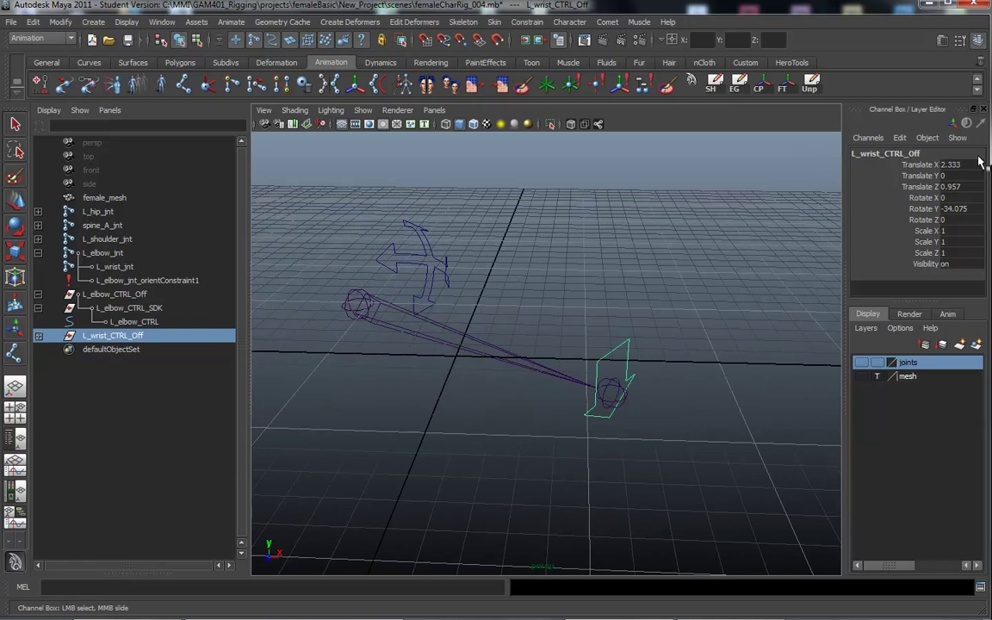
{"action": "left_click_drag", "start_coordinate": [501, 445], "coordinate": [507, 447], "text": "alt"}
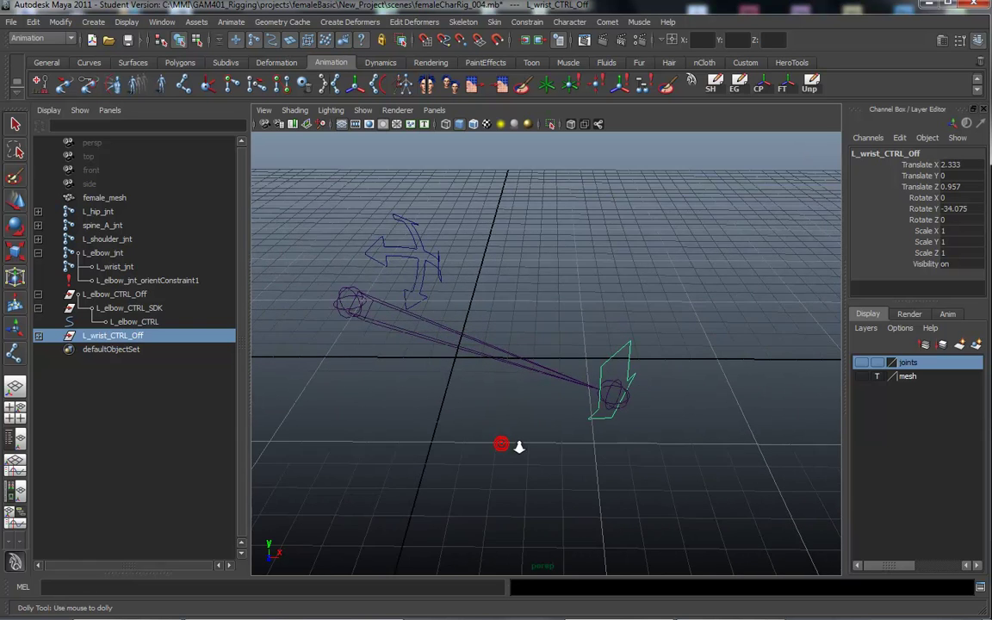
{"action": "right_click_drag", "start_coordinate": [506, 445], "coordinate": [640, 453], "text": "alt"}
{"action": "middle_click_drag", "start_coordinate": [542, 426], "coordinate": [492, 421], "text": "alt"}
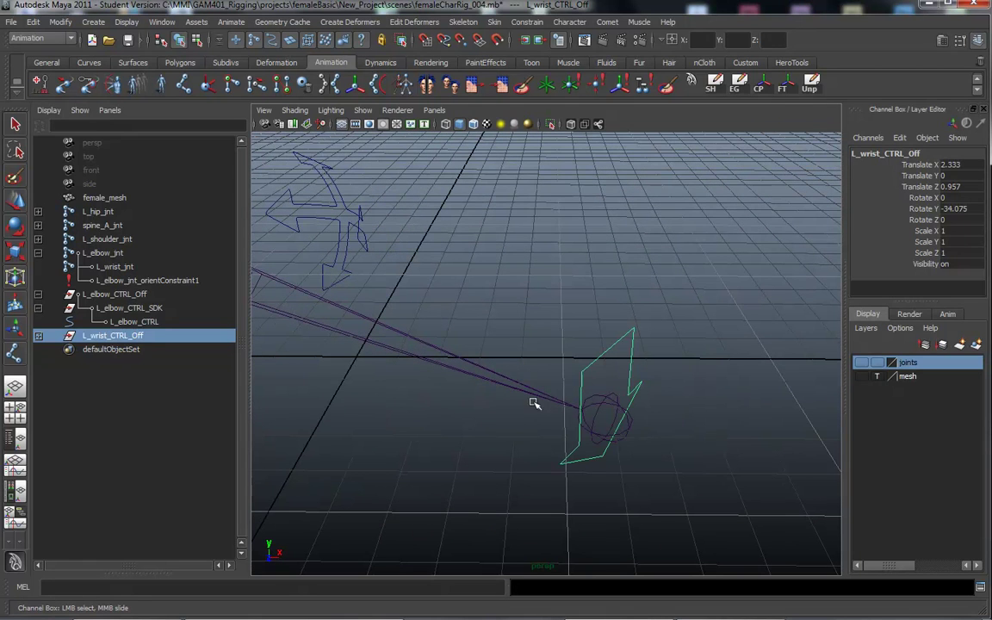
{"action": "left_click", "coordinate": [527, 372], "text": "shift"}
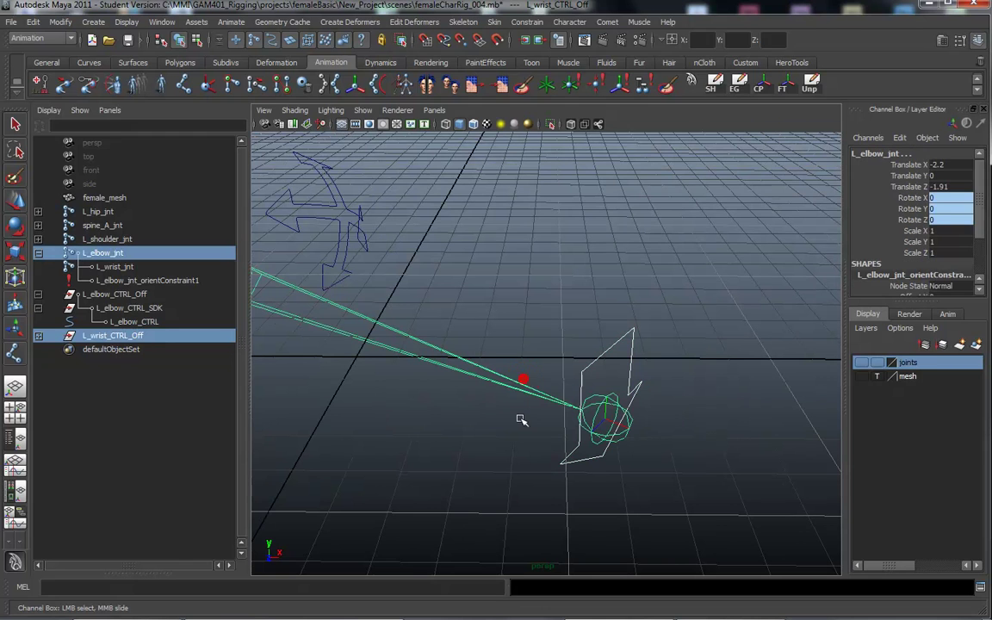
{"action": "left_click", "coordinate": [607, 21]}
{"action": "mouse_move", "coordinate": [622, 113]}
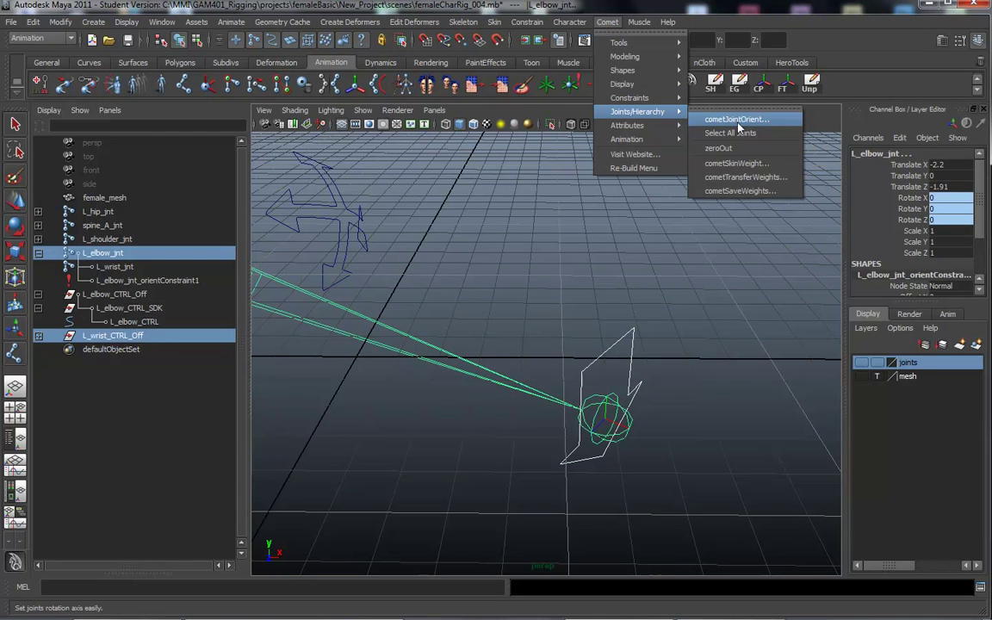
{"action": "left_click", "coordinate": [732, 114]}
{"action": "left_click", "coordinate": [674, 162]}
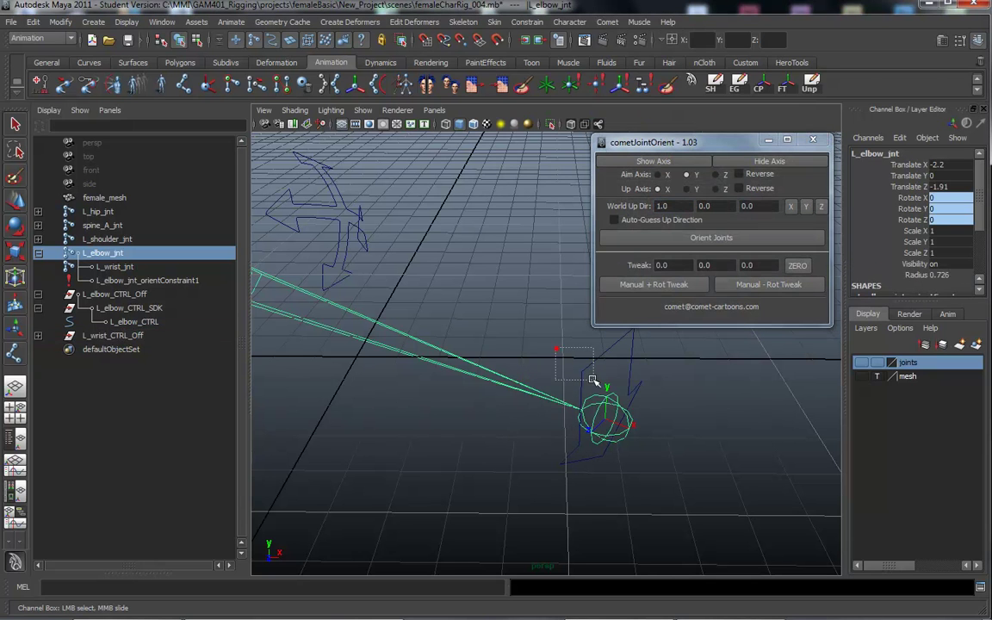
{"action": "left_click", "coordinate": [625, 421]}
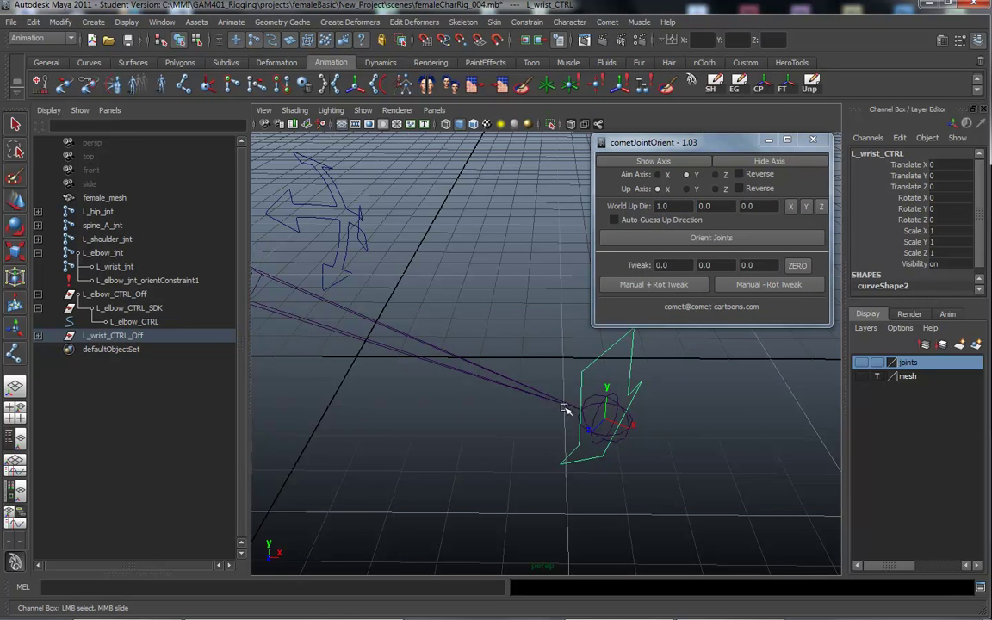
{"action": "left_click_drag", "start_coordinate": [539, 388], "coordinate": [455, 435], "text": "alt"}
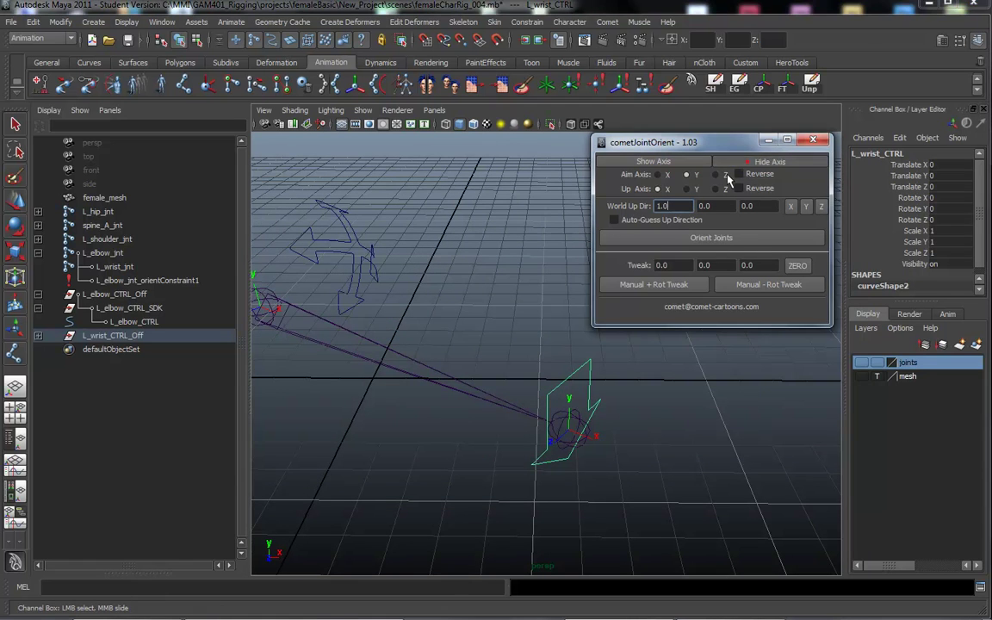
Hide the local rotation axes of L_elbow_jnt and L_wrist_jnt with cometJointOrient.
{"action": "left_click", "coordinate": [440, 386]}
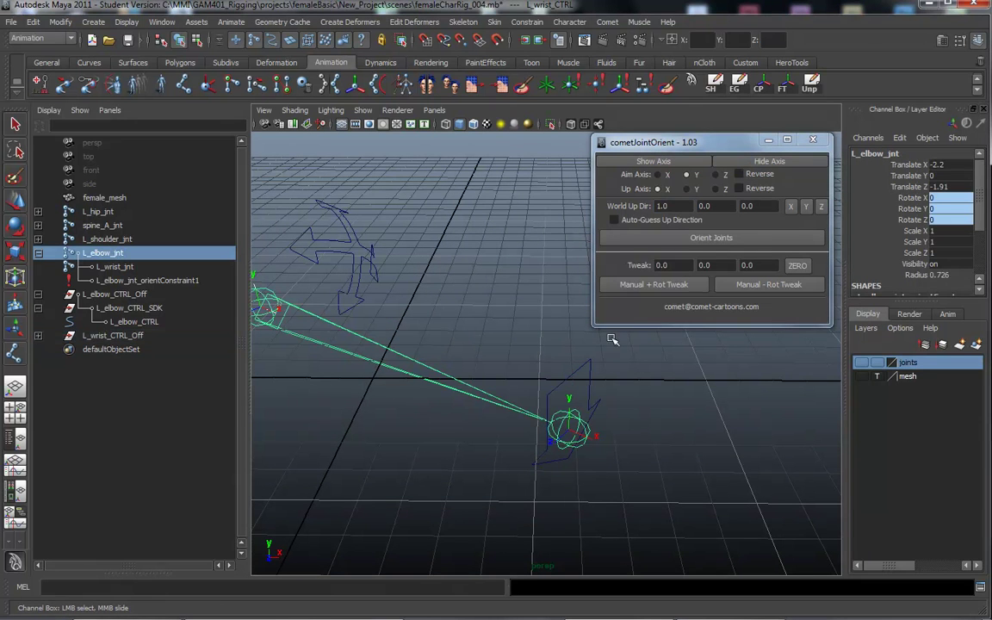
{"action": "left_click", "coordinate": [747, 161]}
{"action": "left_click", "coordinate": [570, 395]}
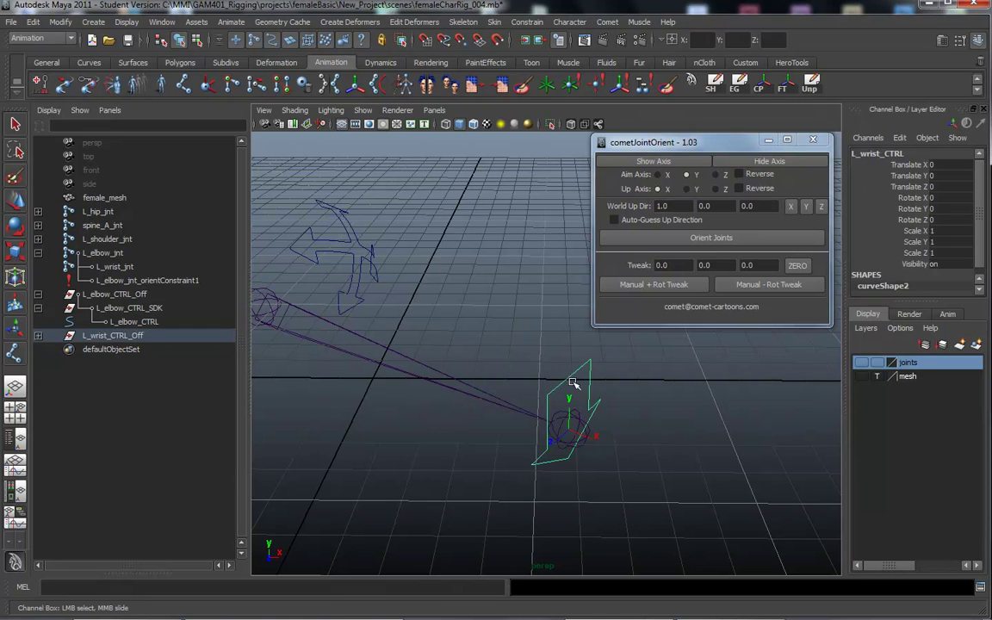
{"action": "left_click", "coordinate": [507, 327]}
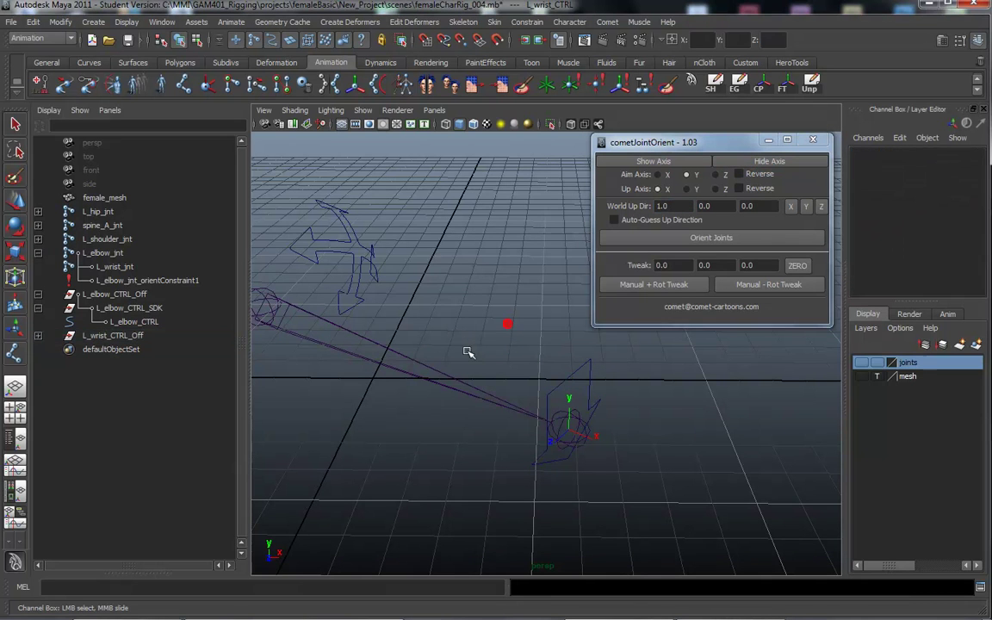
{"action": "left_click_drag", "start_coordinate": [468, 353], "coordinate": [464, 445]}
{"action": "right_click_drag", "start_coordinate": [428, 491], "coordinate": [413, 489], "text": "alt"}
{"action": "left_click_drag", "start_coordinate": [413, 489], "coordinate": [509, 436], "text": "alt"}
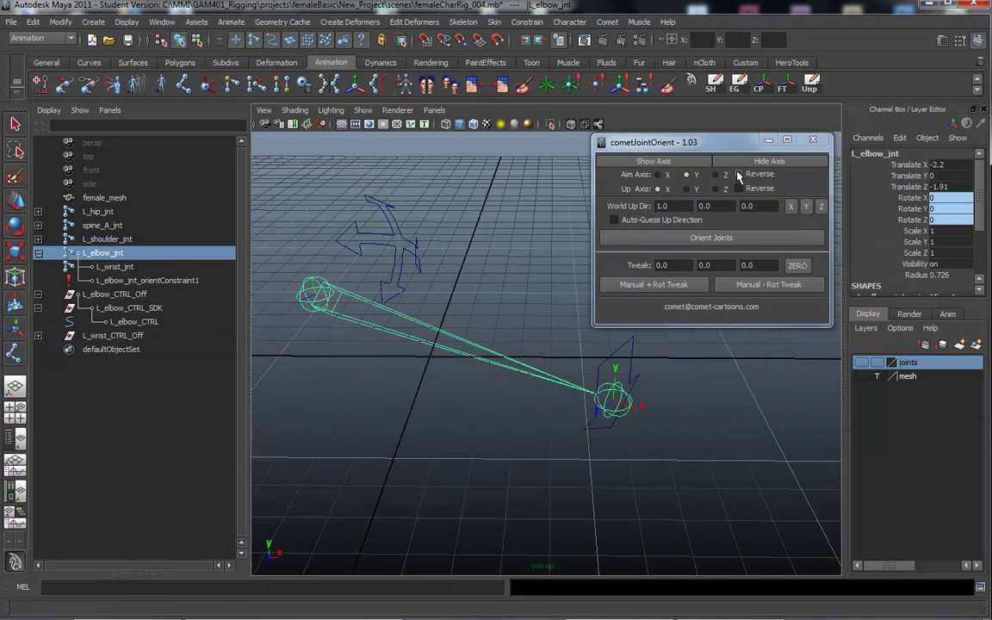
{"action": "left_click", "coordinate": [758, 165]}
{"action": "left_click_drag", "start_coordinate": [601, 400], "coordinate": [579, 433], "text": "alt"}
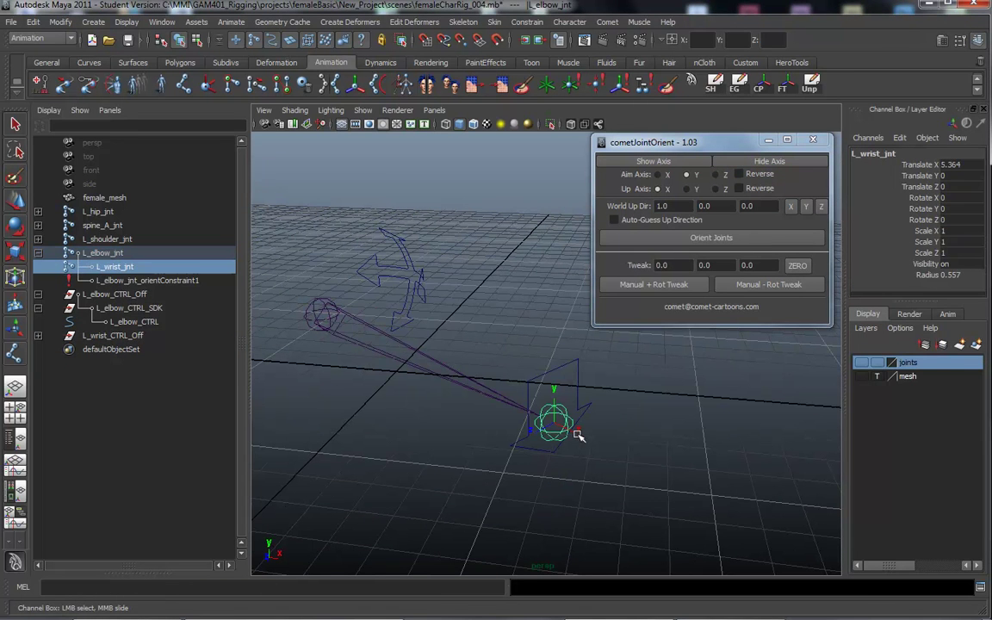
{"action": "left_click", "coordinate": [755, 161]}
{"action": "left_click", "coordinate": [767, 161]}
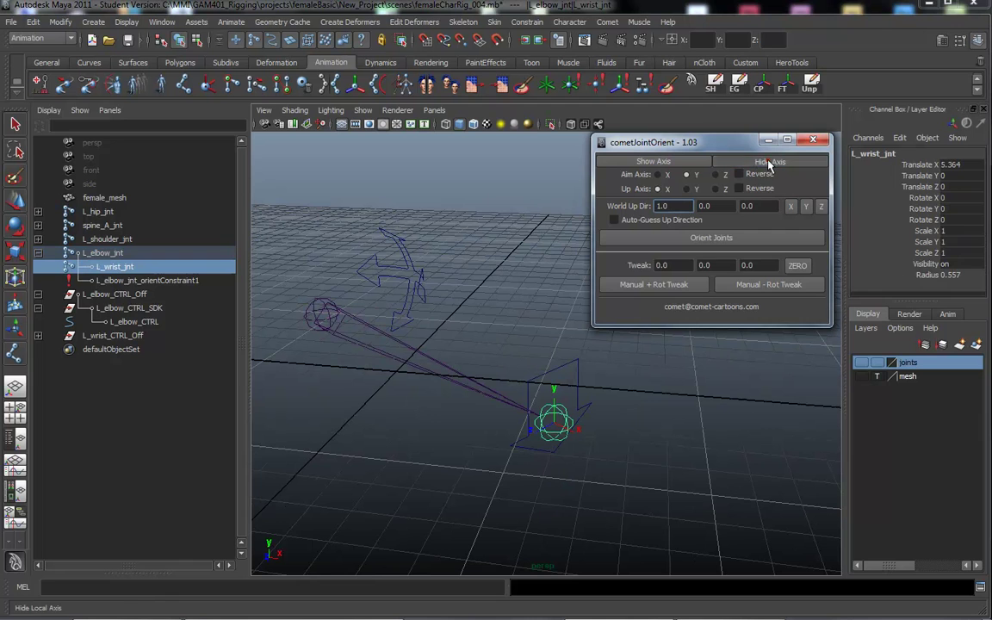
Expand the L_wrist_CTRL_Off hierarchy and hide the remaining local axis display on the wrist control's nodes.
{"action": "left_click_drag", "start_coordinate": [540, 369], "coordinate": [543, 390]}
{"action": "left_click_drag", "start_coordinate": [522, 336], "coordinate": [429, 372], "text": "alt"}
{"action": "left_click", "coordinate": [764, 160]}
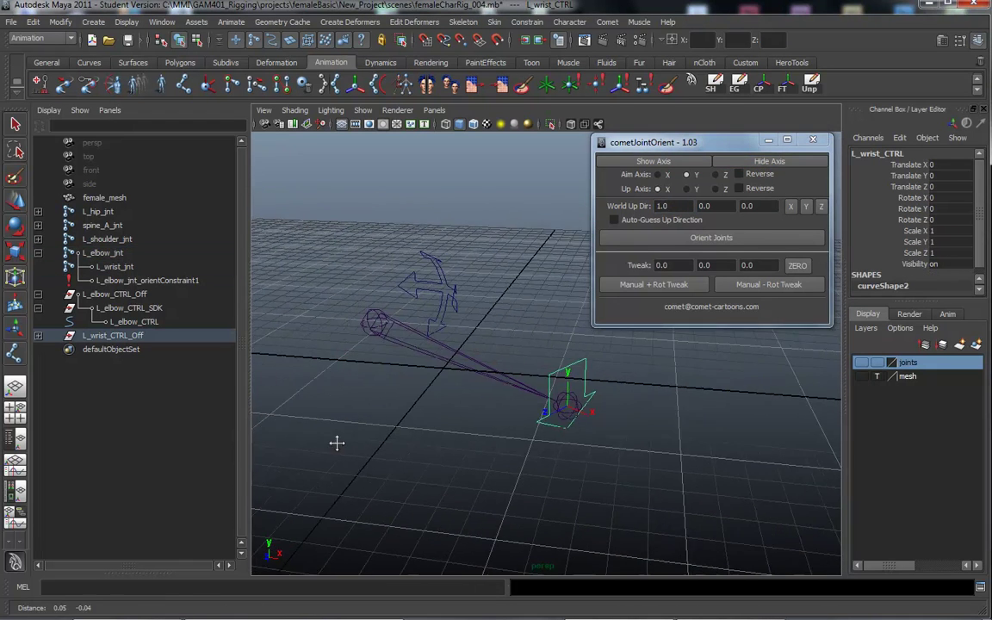
{"action": "left_click_drag", "start_coordinate": [337, 443], "coordinate": [425, 437], "text": "alt"}
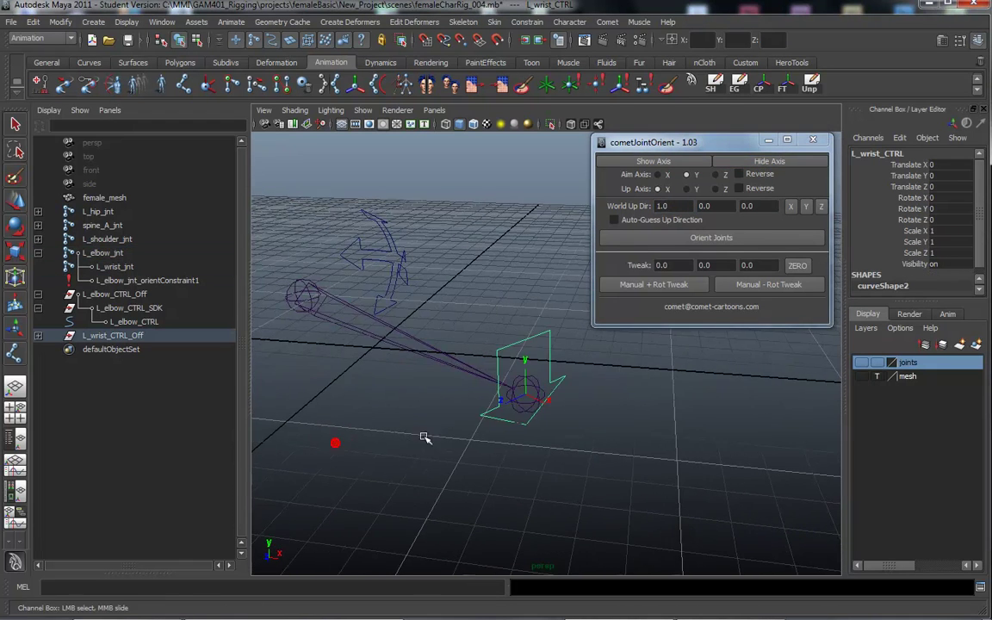
{"action": "left_click", "coordinate": [38, 335]}
{"action": "left_click", "coordinate": [38, 350]}
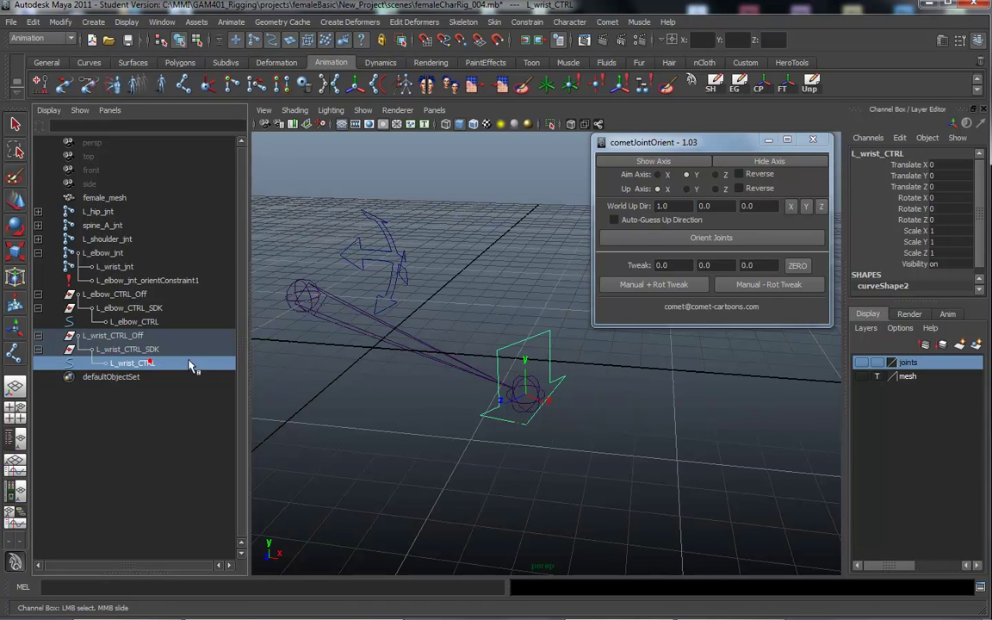
{"action": "left_click", "coordinate": [776, 164]}
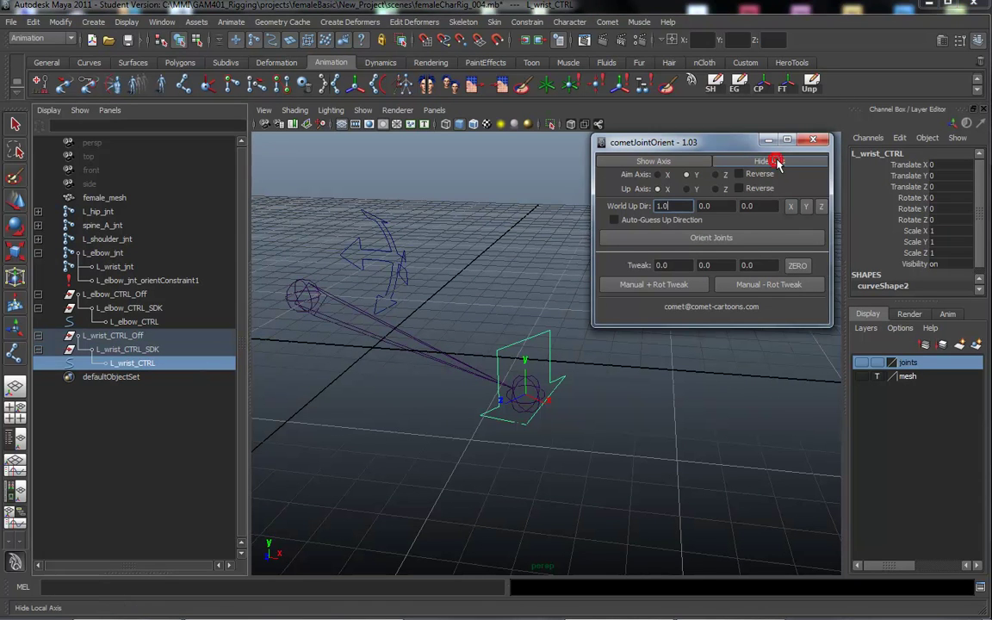
{"action": "middle_click_drag", "start_coordinate": [366, 452], "coordinate": [454, 441], "text": "alt"}
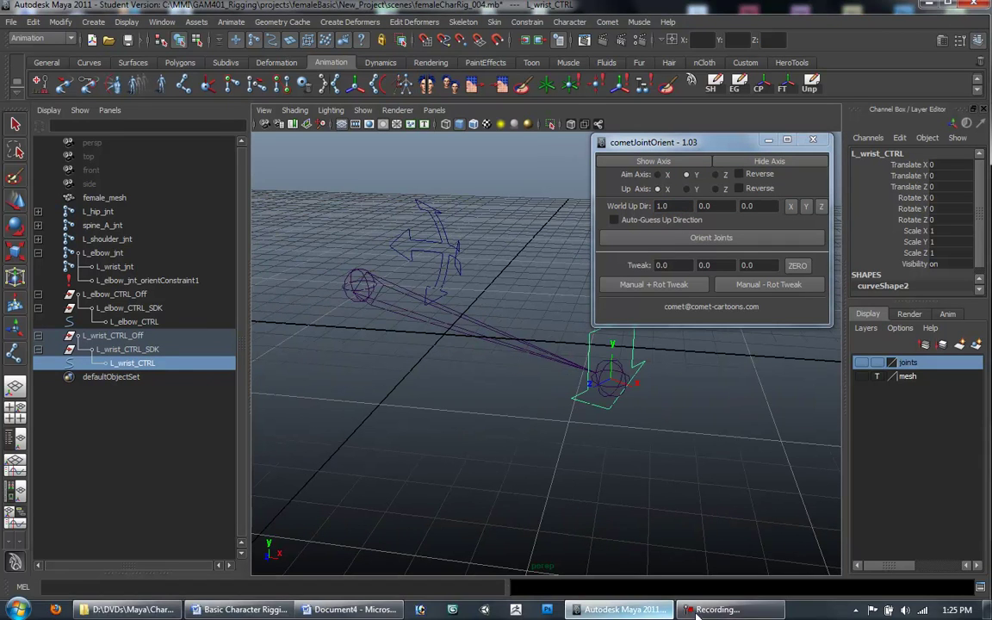
{"action": "left_click", "coordinate": [714, 614]}
{"action": "left_click", "coordinate": [700, 492]}
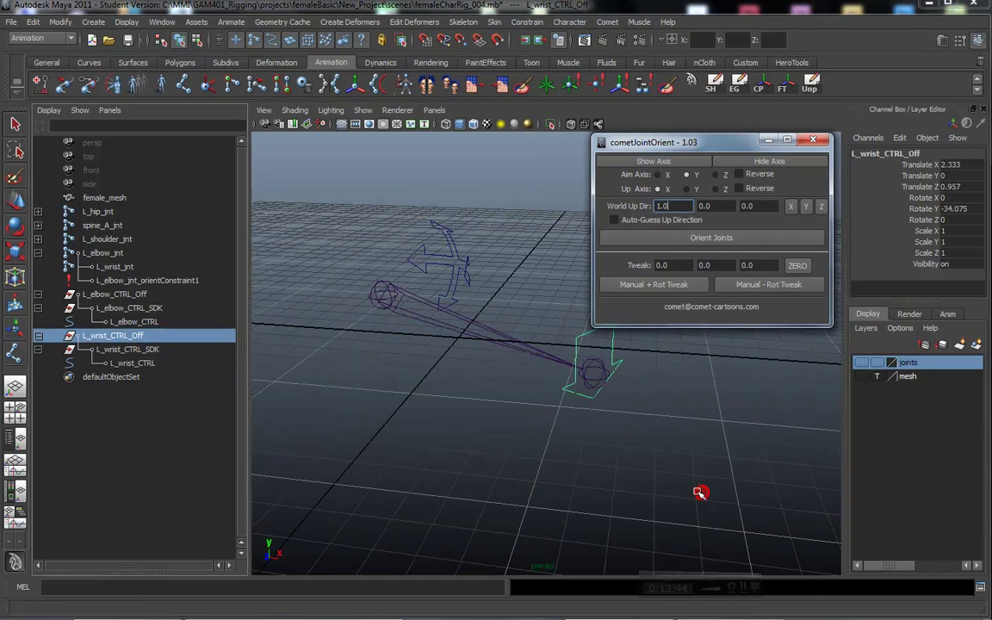
Show L_wrist_CTRL's local axis briefly to check the control, and hide it again.
{"action": "middle_click_drag", "start_coordinate": [546, 385], "coordinate": [516, 412], "text": "alt"}
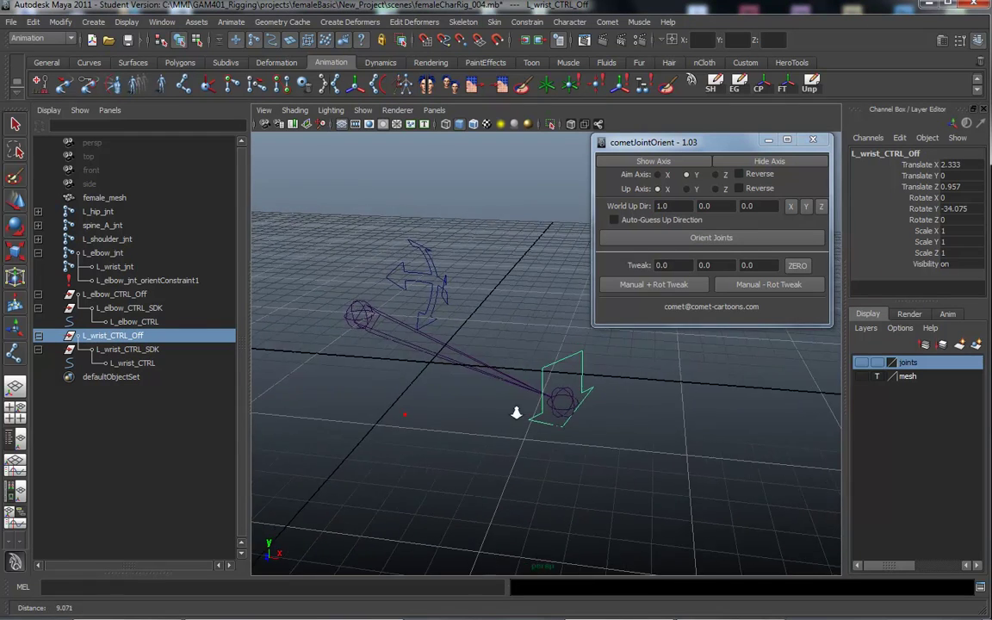
{"action": "right_click_drag", "start_coordinate": [516, 412], "coordinate": [551, 396], "text": "alt"}
{"action": "middle_click_drag", "start_coordinate": [544, 392], "coordinate": [513, 387], "text": "alt"}
{"action": "middle_click_drag", "start_coordinate": [508, 446], "coordinate": [503, 414], "text": "alt"}
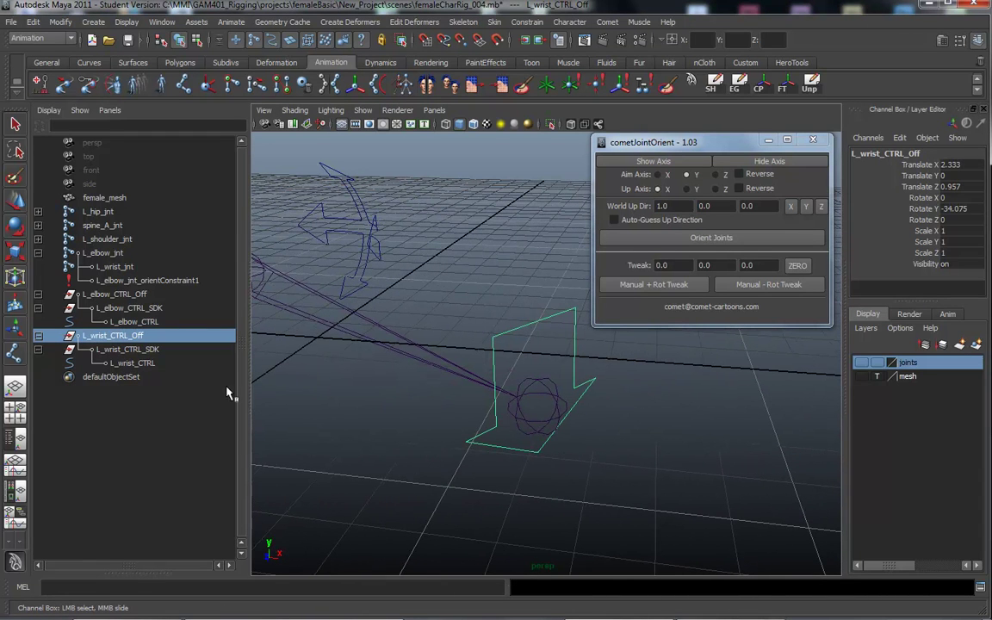
{"action": "left_click", "coordinate": [133, 362]}
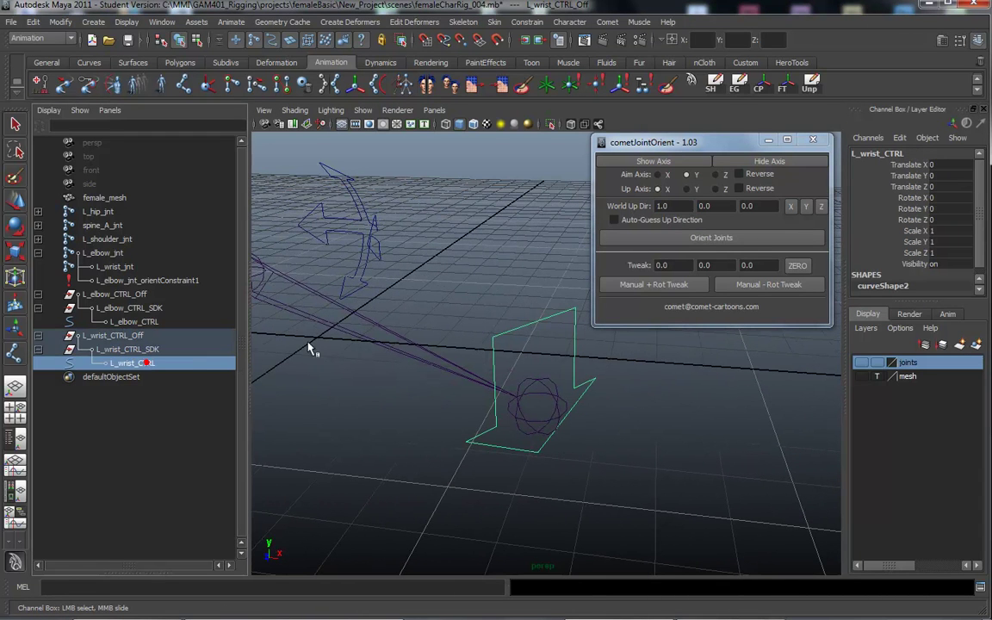
{"action": "left_click", "coordinate": [670, 162]}
{"action": "left_click", "coordinate": [766, 161]}
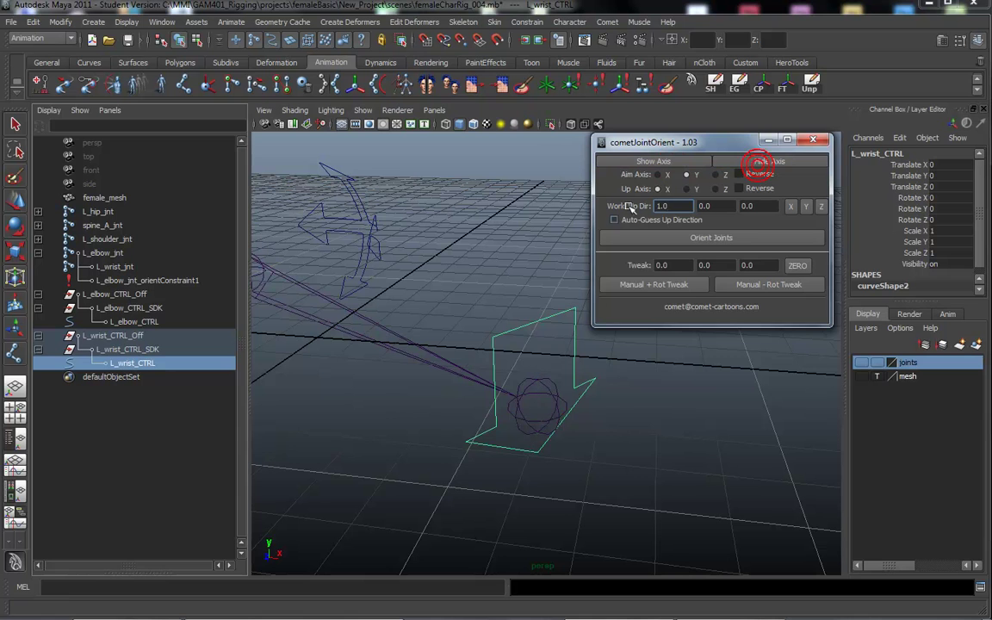
{"action": "middle_click_drag", "start_coordinate": [413, 341], "coordinate": [399, 367], "text": "alt"}
Select all CVs of the L_wrist_CTRL arrow curve in component mode and move them outward beyond the wrist joint.
{"action": "left_click", "coordinate": [129, 335]}
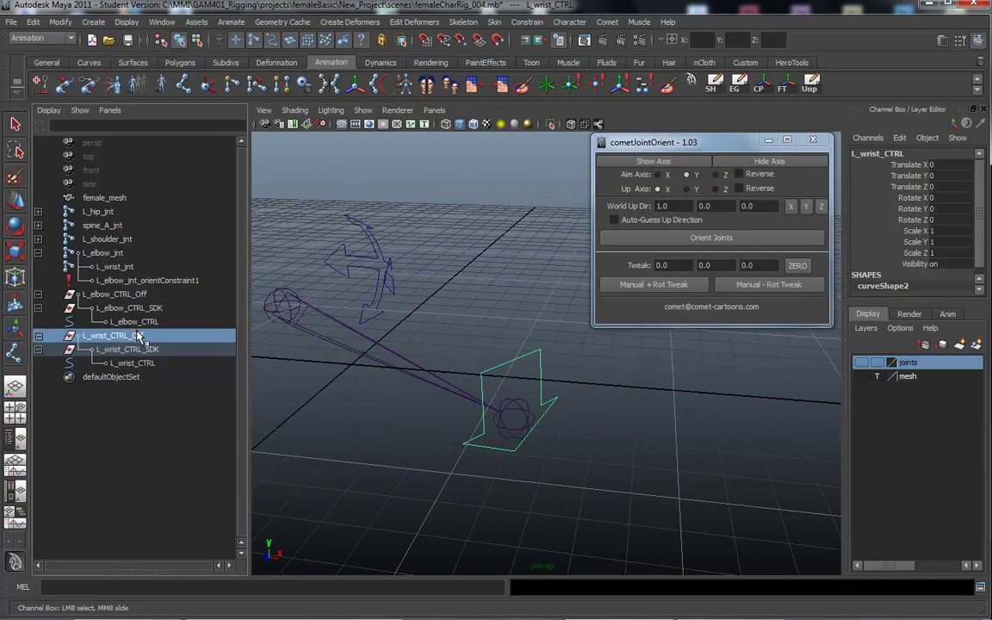
{"action": "left_click", "coordinate": [198, 42]}
{"action": "key", "text": "F8"}
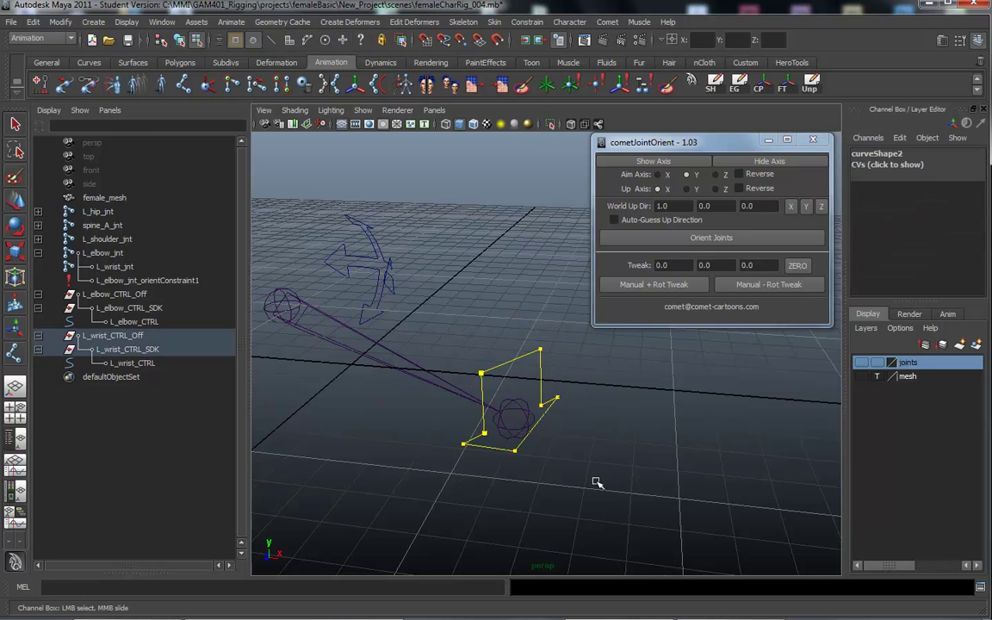
{"action": "scroll", "coordinate": [463, 443], "scroll_direction": "down", "scroll_amount": 4}
{"action": "key", "text": "w"}
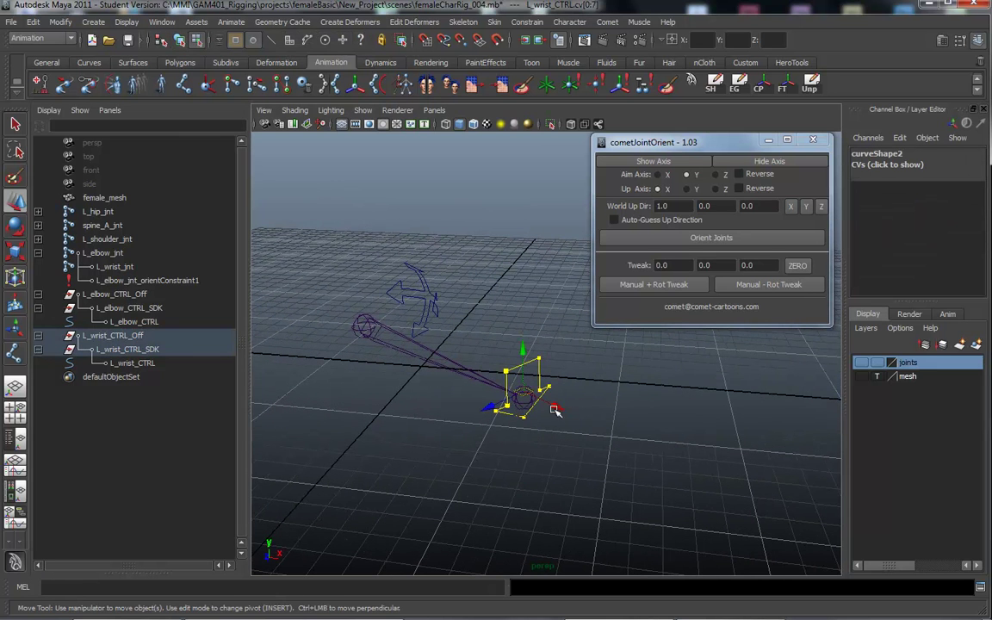
{"action": "left_click_drag", "start_coordinate": [556, 411], "coordinate": [609, 454]}
{"action": "left_click_drag", "start_coordinate": [525, 405], "coordinate": [576, 434], "text": "alt"}
Rotate the wrist arrow's CVs so the arrow points away from the forearm.
{"action": "key", "text": "e"}
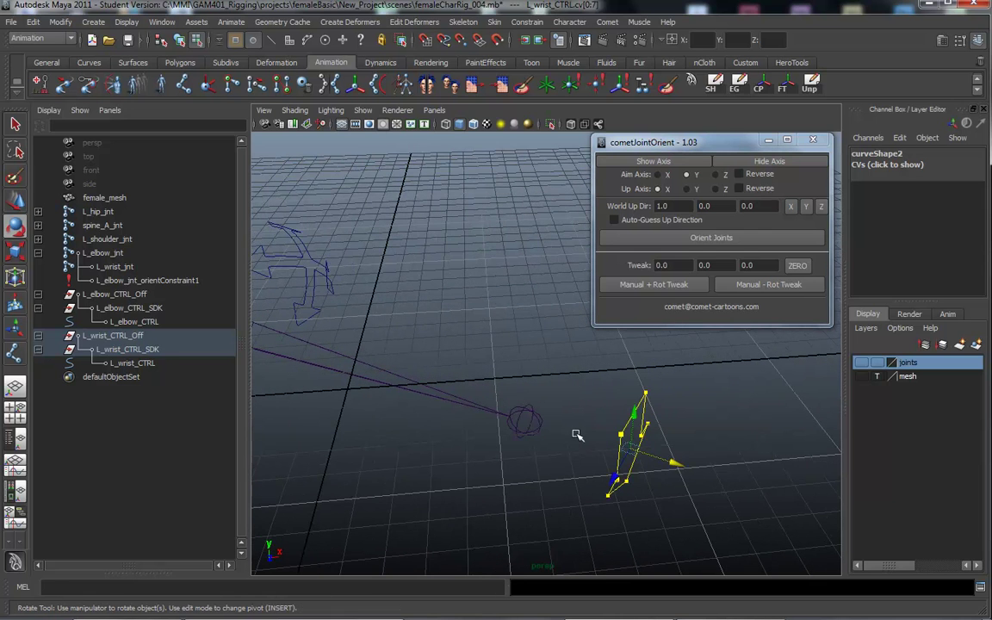
{"action": "left_click_drag", "start_coordinate": [622, 397], "coordinate": [543, 402]}
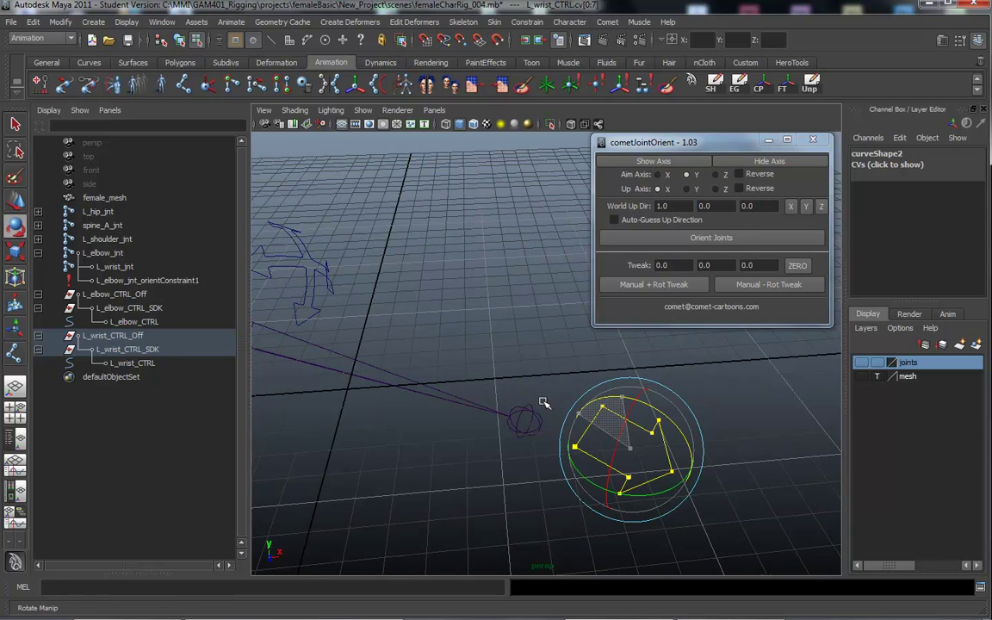
{"action": "left_click_drag", "start_coordinate": [474, 471], "coordinate": [448, 459], "text": "alt"}
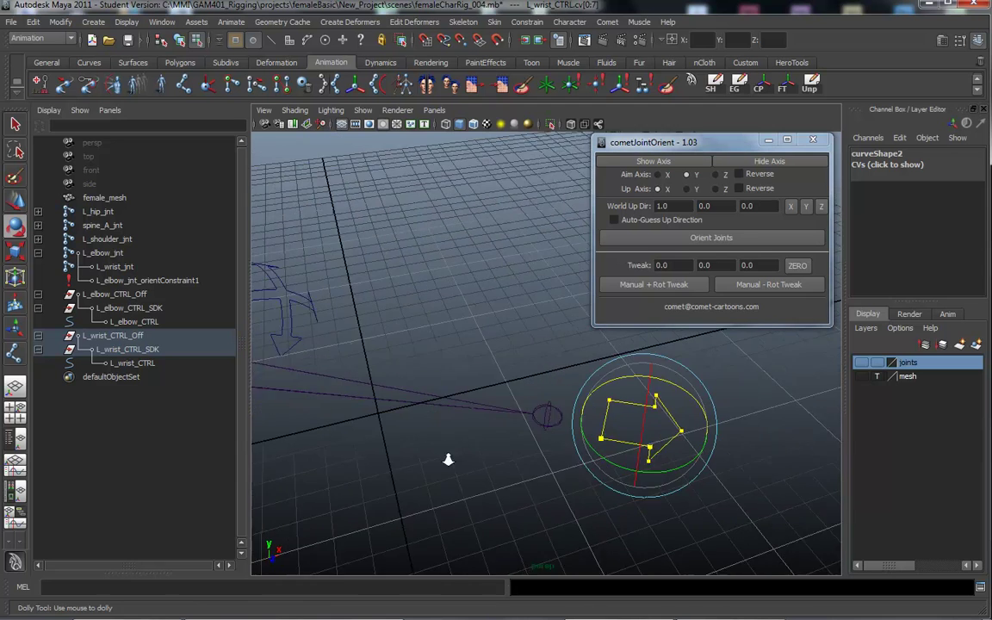
{"action": "right_click_drag", "start_coordinate": [448, 459], "coordinate": [472, 454], "text": "alt"}
Adjust the arrow CVs' distance from the wrist joint, scale them up and return to object mode.
{"action": "key", "text": "w"}
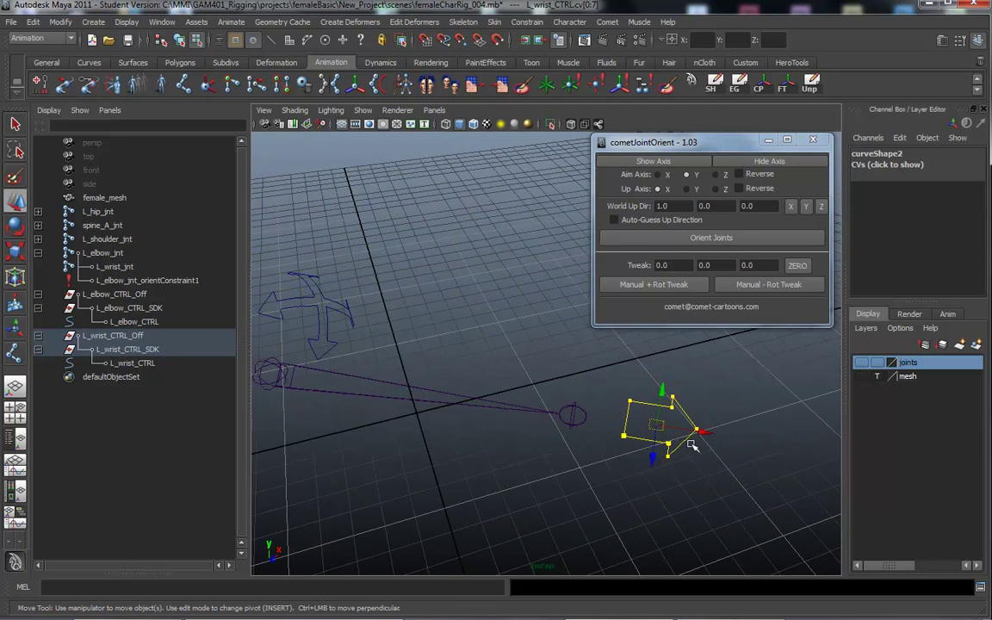
{"action": "mouse_move", "coordinate": [708, 435]}
{"action": "left_mouse_down"}
{"action": "mouse_move", "coordinate": [736, 443]}
{"action": "mouse_move", "coordinate": [663, 428]}
{"action": "mouse_move", "coordinate": [700, 428]}
{"action": "left_mouse_up"}
{"action": "key", "text": "r"}
{"action": "left_click", "coordinate": [180, 43]}
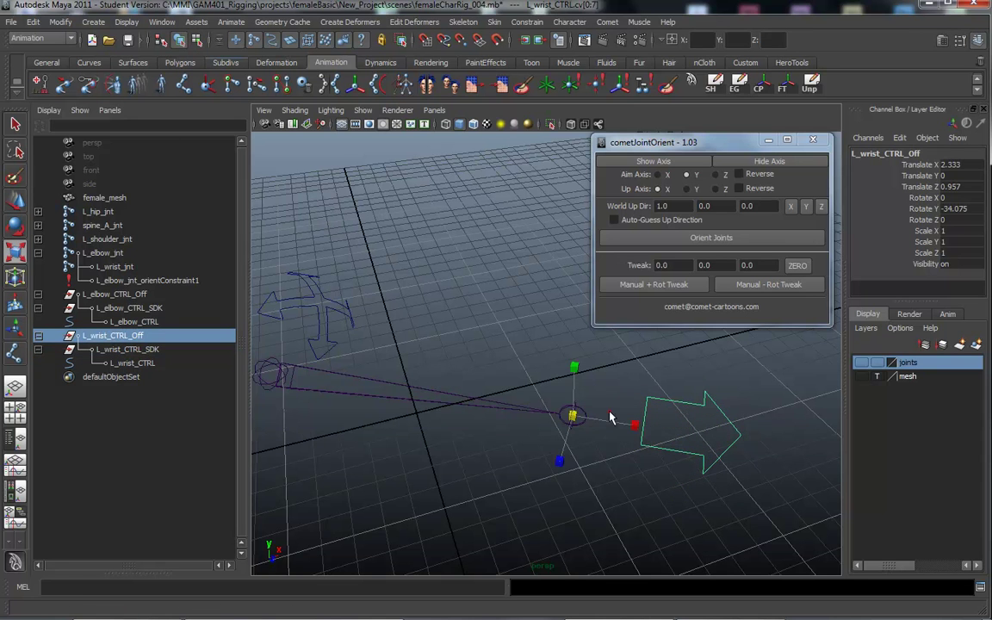
Examine the wrist arrow's placement and the pivot at L_wrist_jnt from several angles.
{"action": "left_click_drag", "start_coordinate": [611, 416], "coordinate": [527, 379], "text": "alt"}
{"action": "right_click_drag", "start_coordinate": [527, 379], "coordinate": [504, 400], "text": "alt"}
{"action": "middle_click_drag", "start_coordinate": [505, 400], "coordinate": [547, 396], "text": "alt"}
{"action": "left_click_drag", "start_coordinate": [546, 395], "coordinate": [653, 406], "text": "alt"}
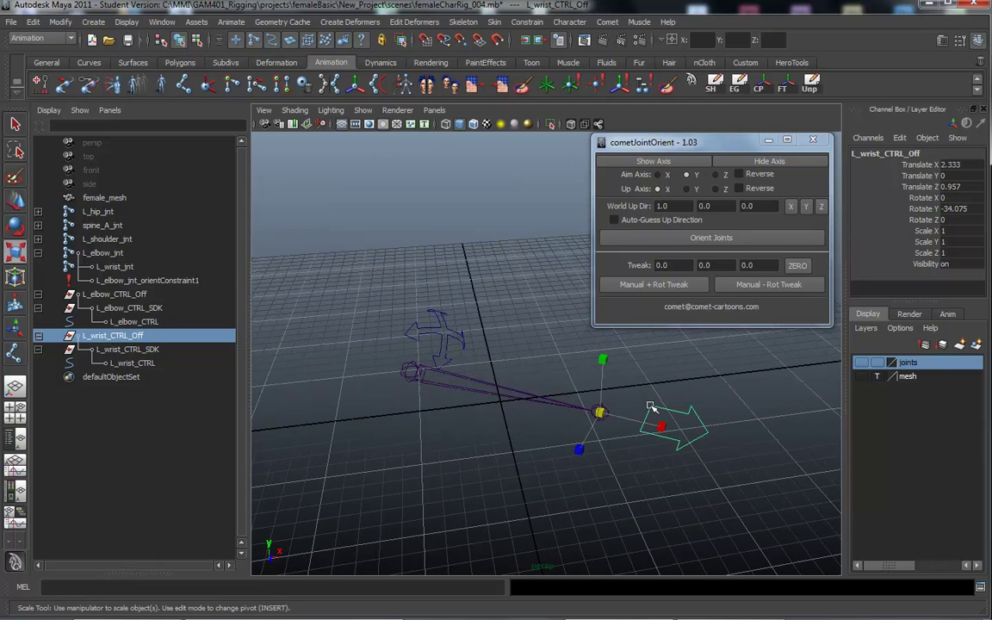
{"action": "left_click", "coordinate": [602, 415]}
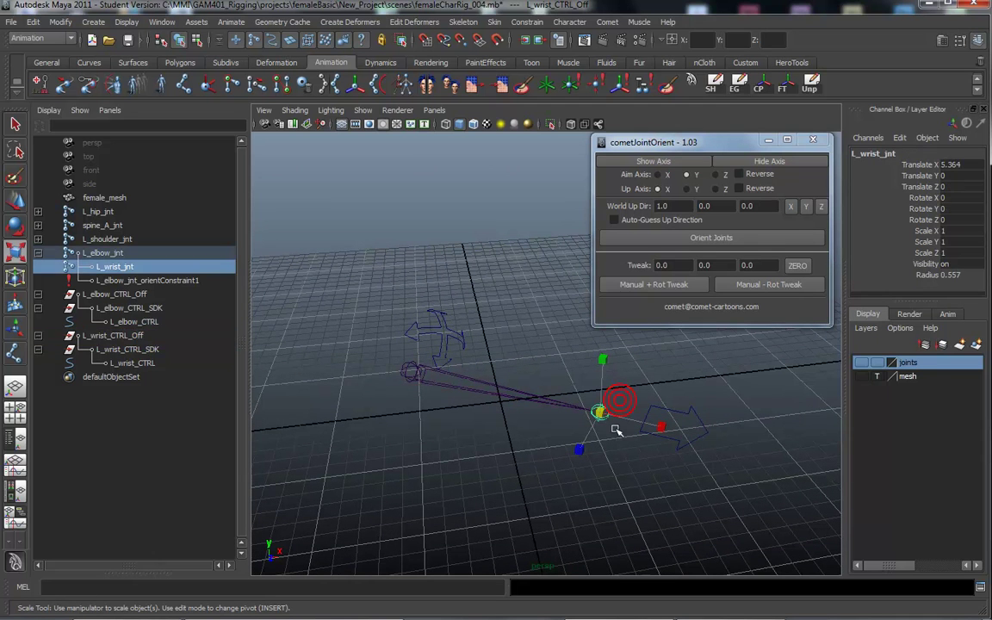
{"action": "left_click_drag", "start_coordinate": [678, 438], "coordinate": [582, 422], "text": "alt"}
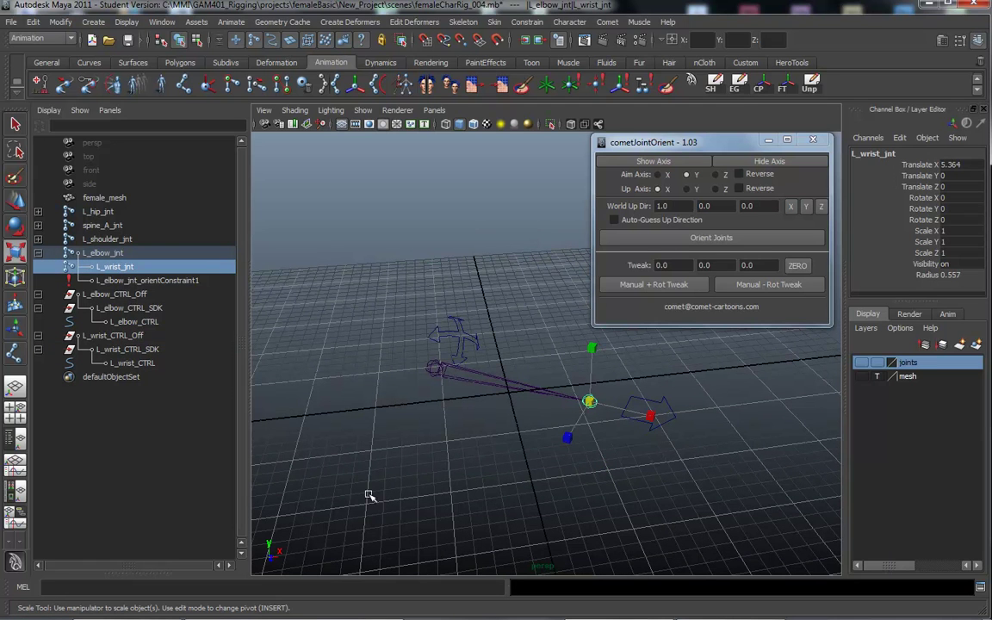
{"action": "left_click", "coordinate": [706, 611]}
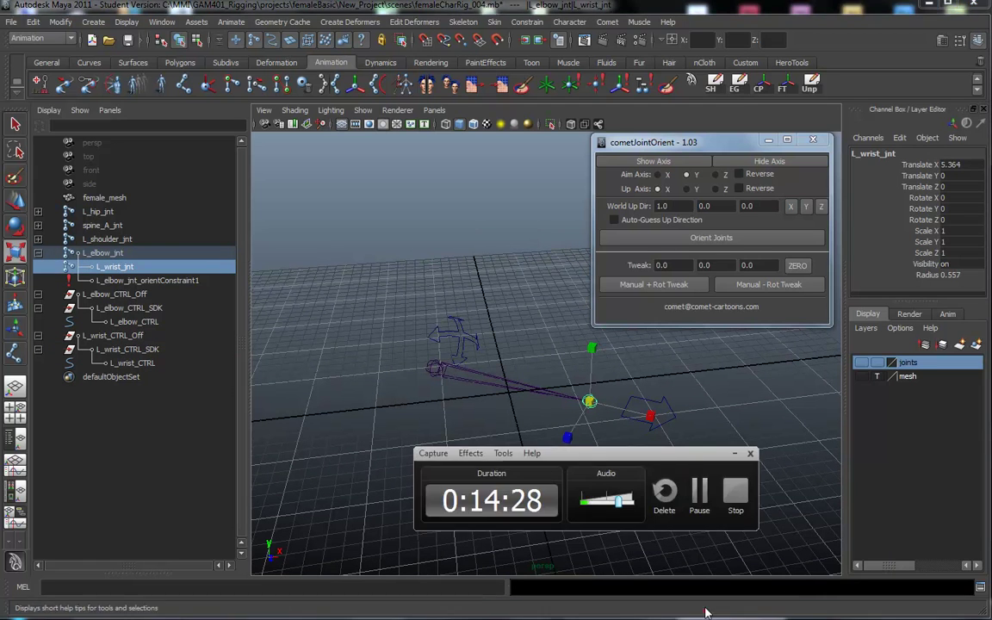
{"action": "left_click_drag", "start_coordinate": [554, 458], "coordinate": [727, 490]}
{"action": "left_click_drag", "start_coordinate": [646, 434], "coordinate": [593, 388], "text": "alt"}
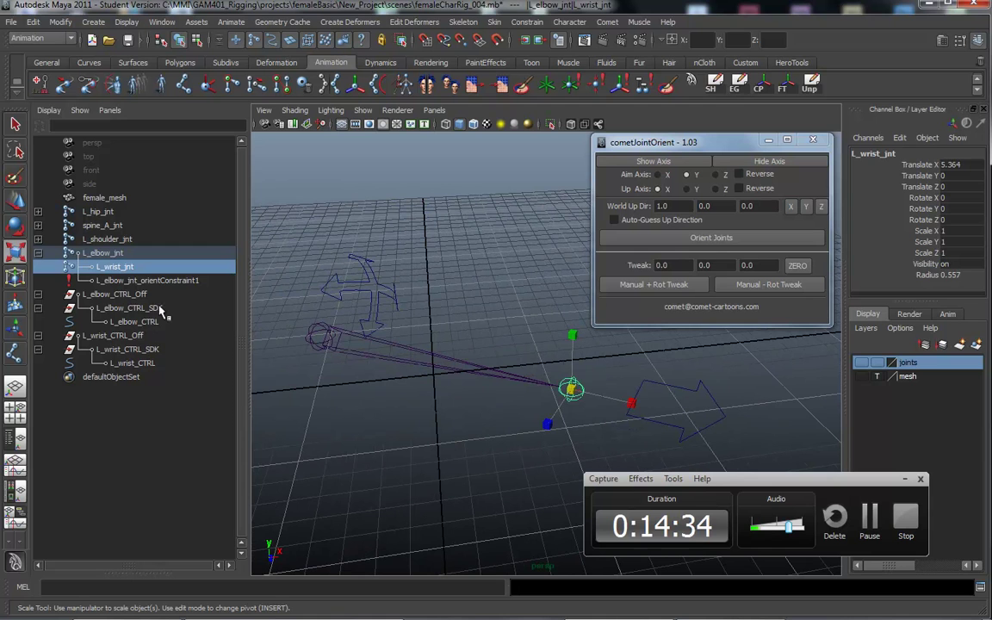
{"action": "left_click_drag", "start_coordinate": [482, 345], "coordinate": [561, 347], "text": "alt"}
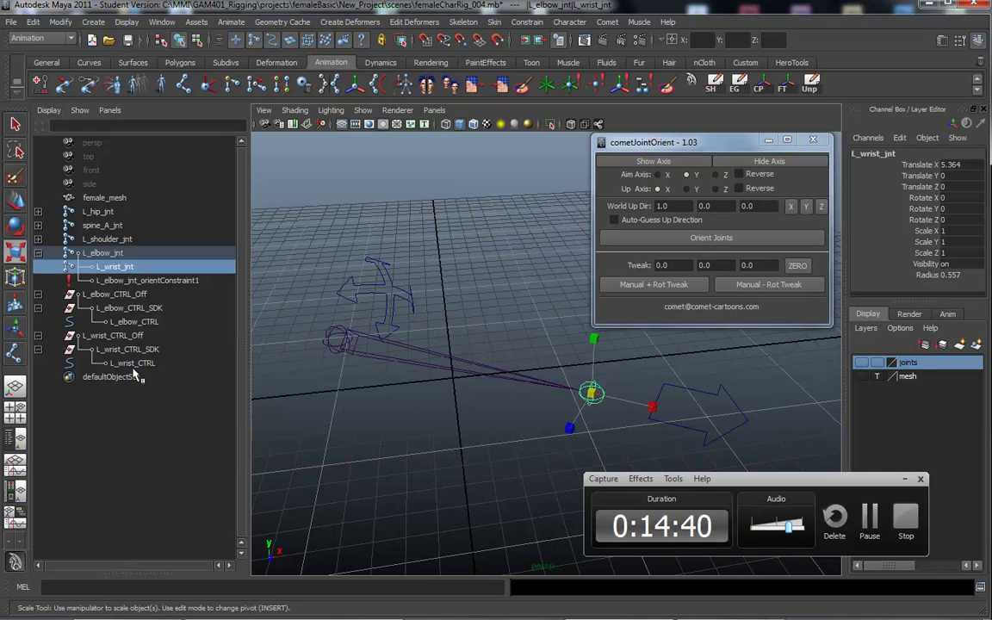
Review the wrist control hierarchy by selecting L_wrist_CTRL_Off, L_wrist_CTRL_SDK and L_wrist_CTRL.
{"action": "left_click_drag", "start_coordinate": [129, 337], "coordinate": [147, 361]}
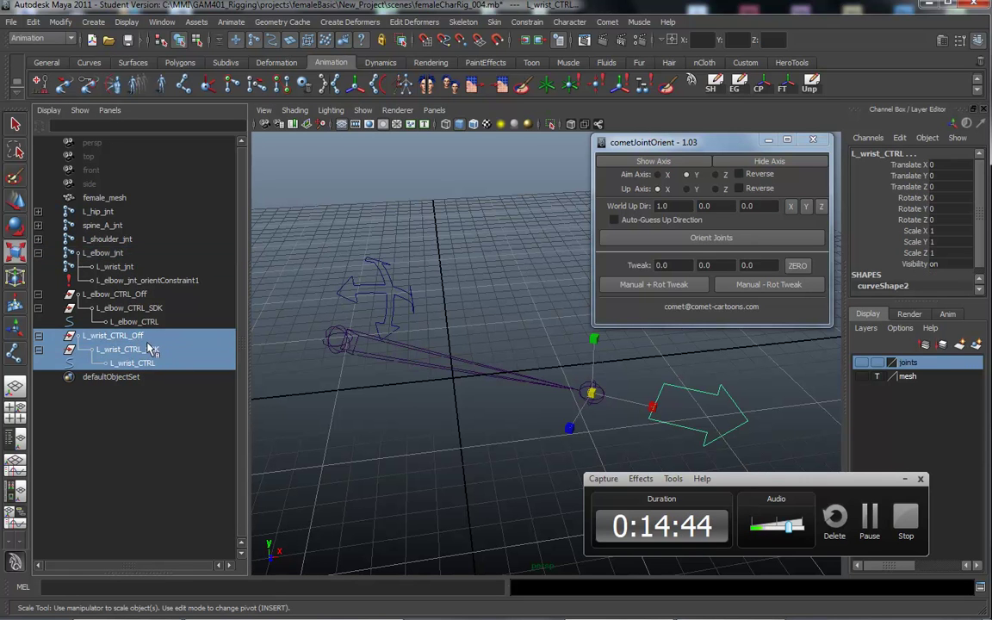
{"action": "left_click", "coordinate": [121, 351]}
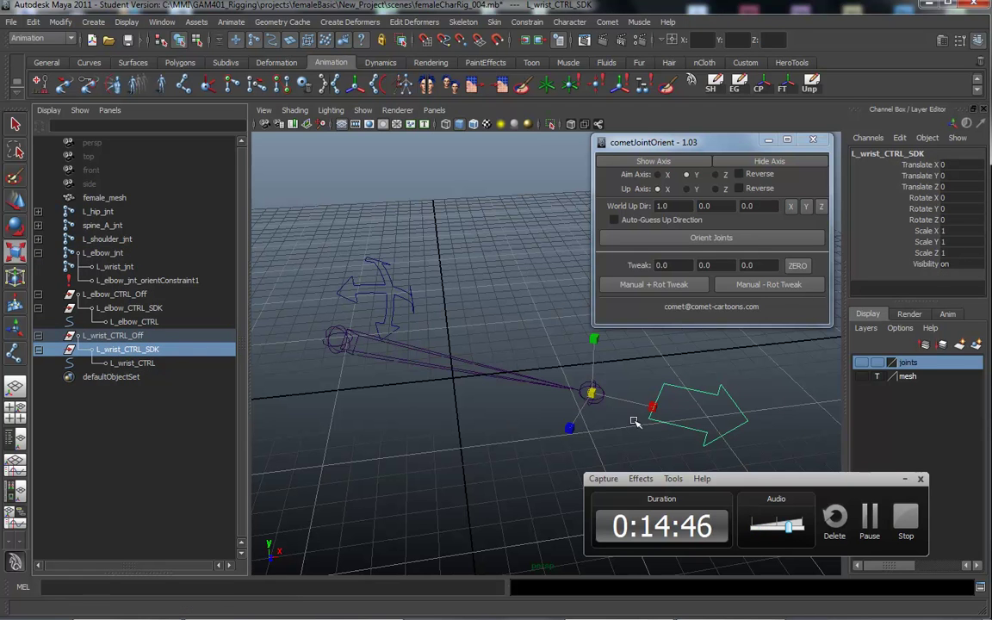
{"action": "left_click", "coordinate": [129, 362]}
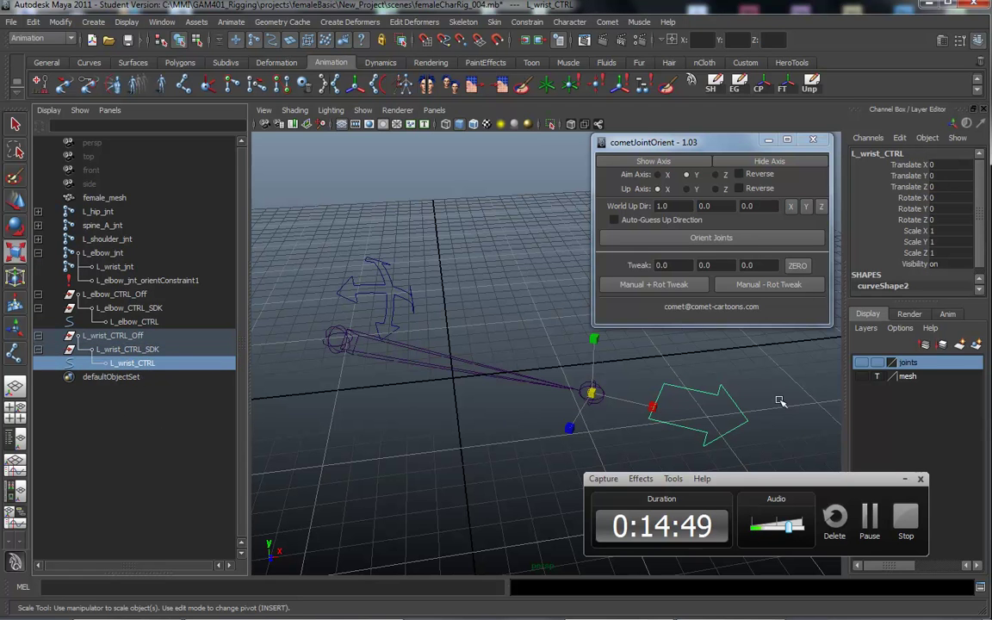
{"action": "mouse_move", "coordinate": [438, 478]}
{"action": "left_mouse_down", "text": "alt"}
{"action": "mouse_move", "coordinate": [454, 465]}
{"action": "mouse_move", "coordinate": [434, 492]}
{"action": "mouse_move", "coordinate": [441, 497]}
{"action": "left_mouse_up", "text": "alt"}
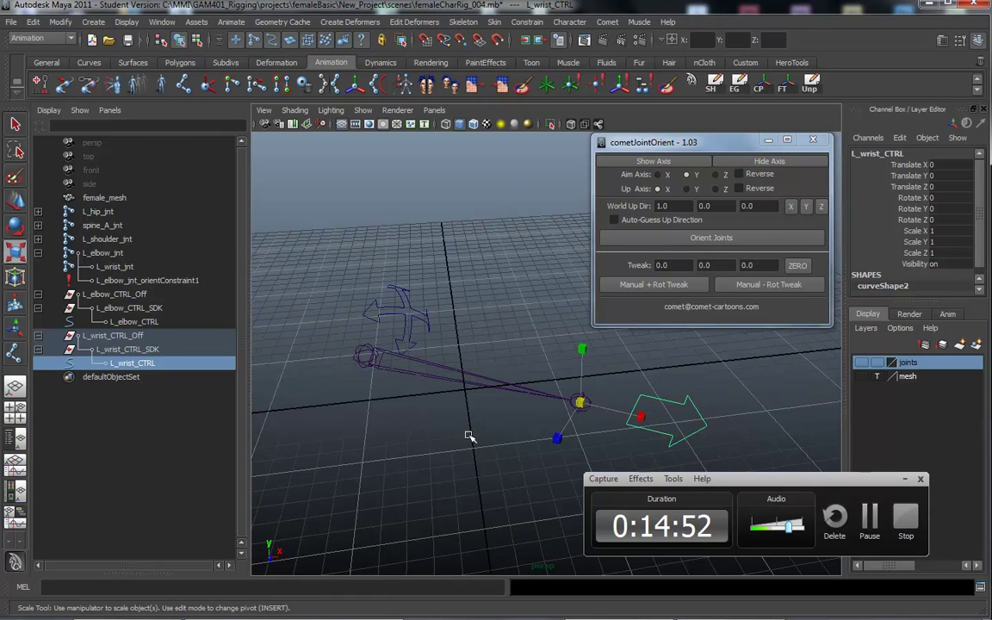